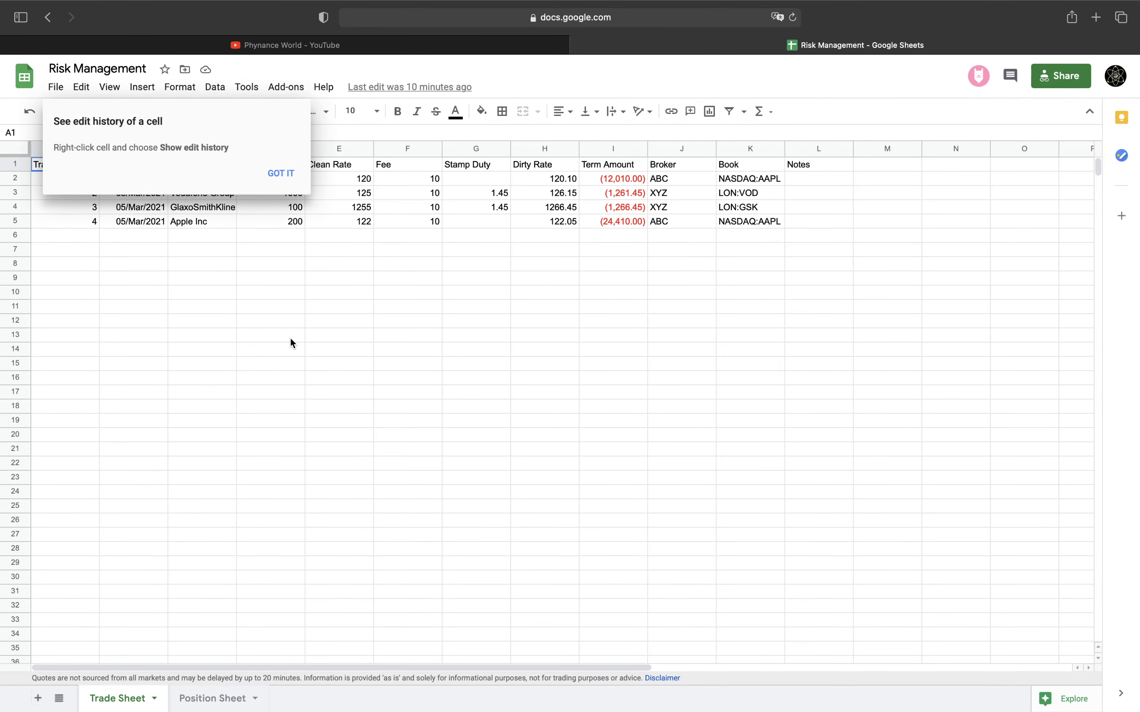
Close the 'See edit history of a cell' tip with GOT IT
left_click(283, 175)
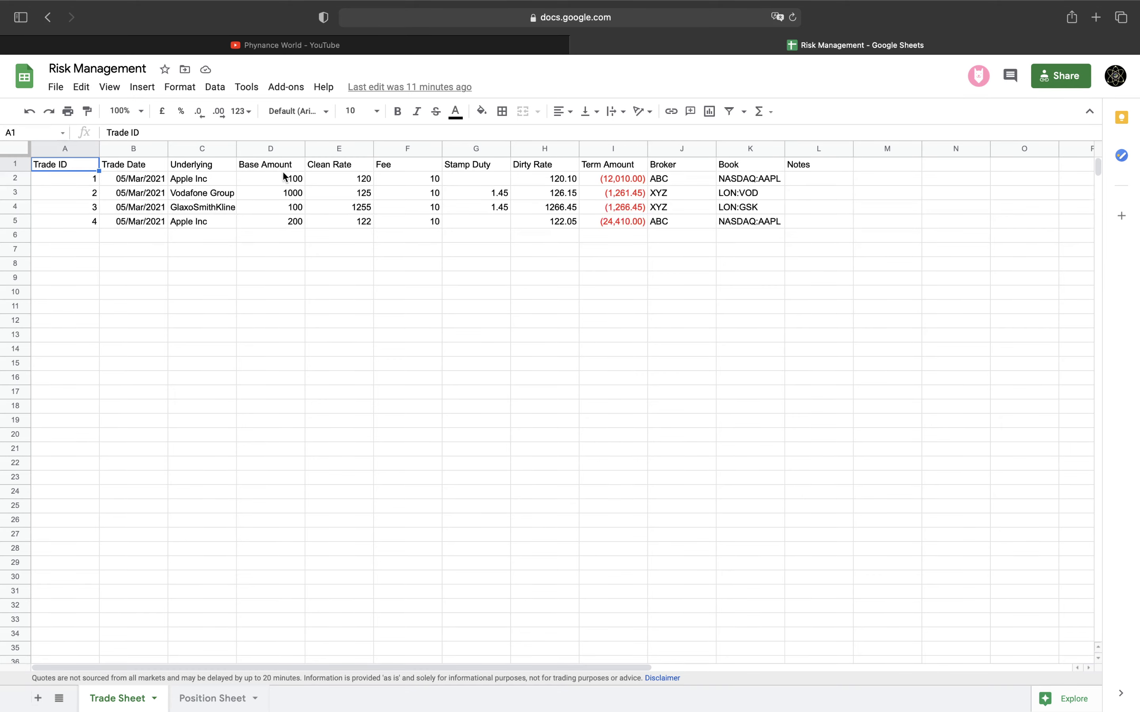
Enter trade 5 in row 6: 05/03/2021, GBP/USD, base amount 10000, clean rate 1.38
left_click(90, 235)
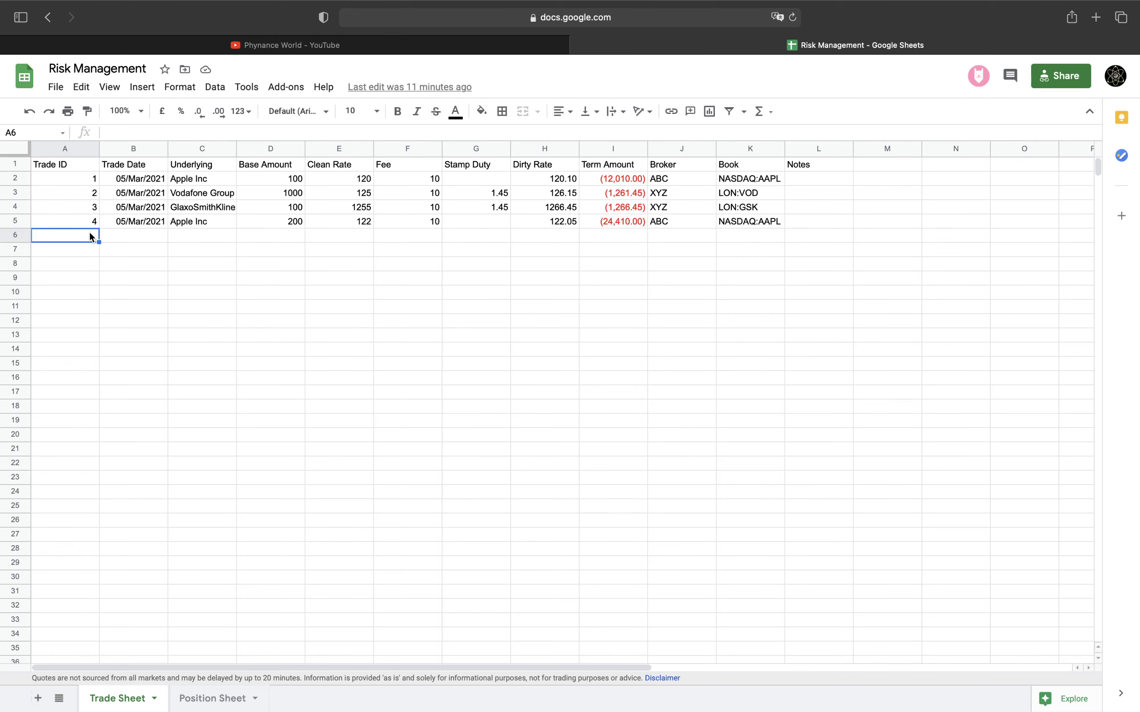
type("5")
key("Tab")
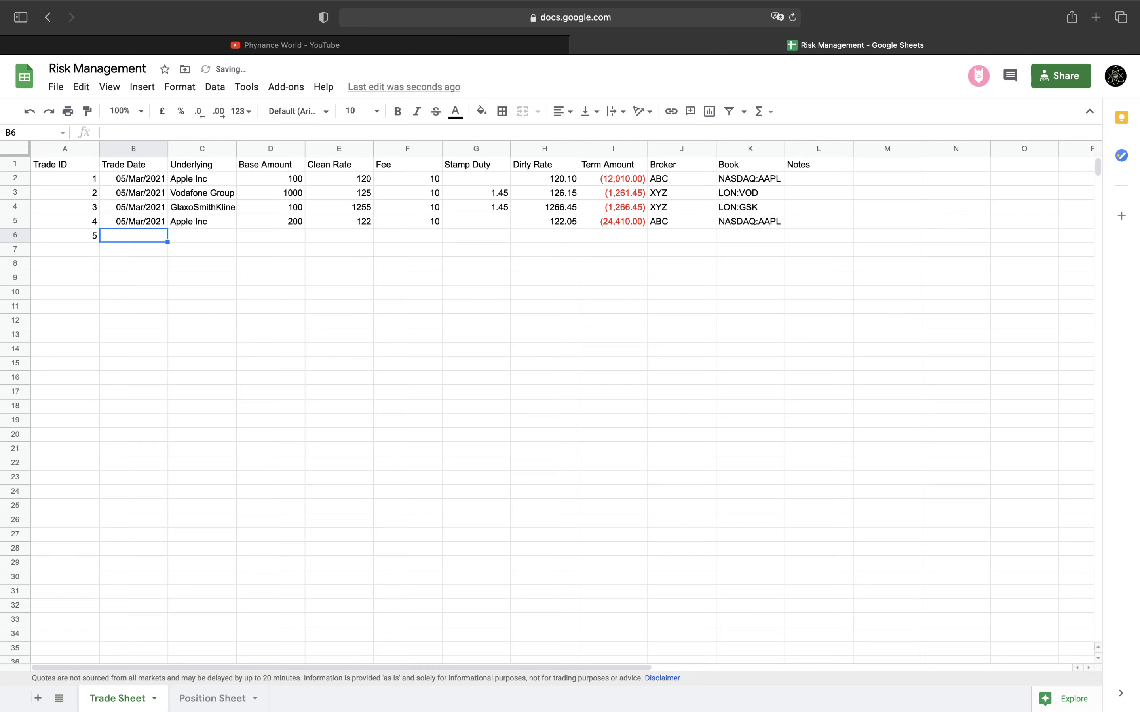
type("05")
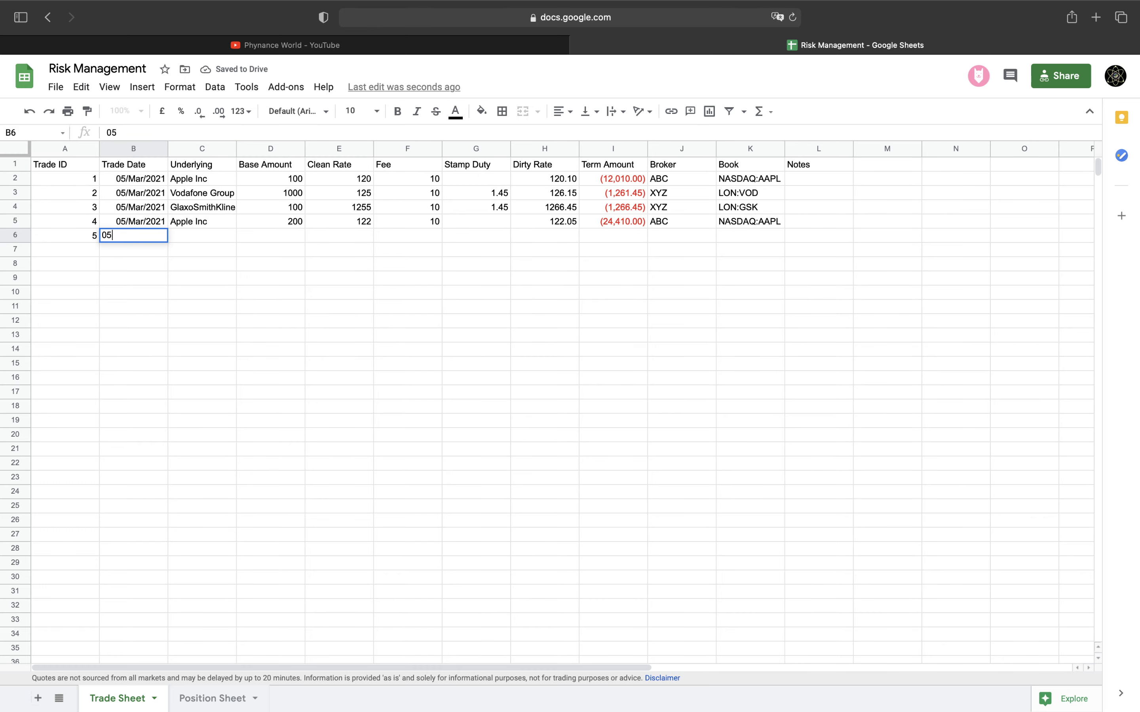
type("/03/2021")
key("Tab")
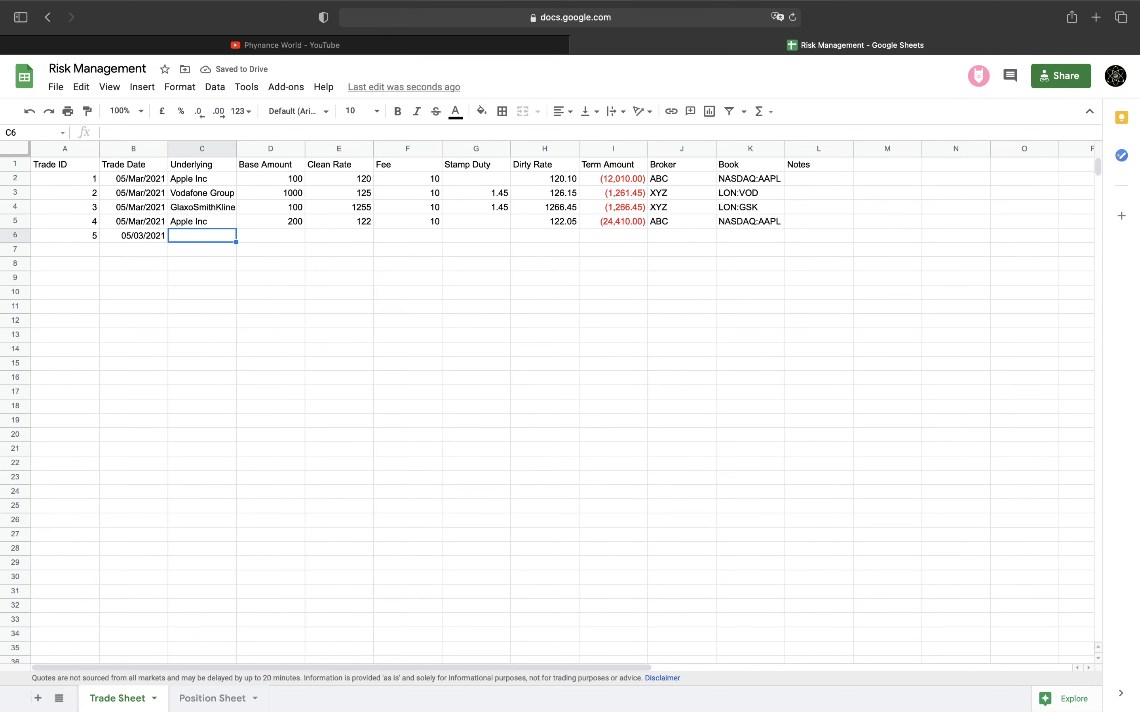
type("GB")
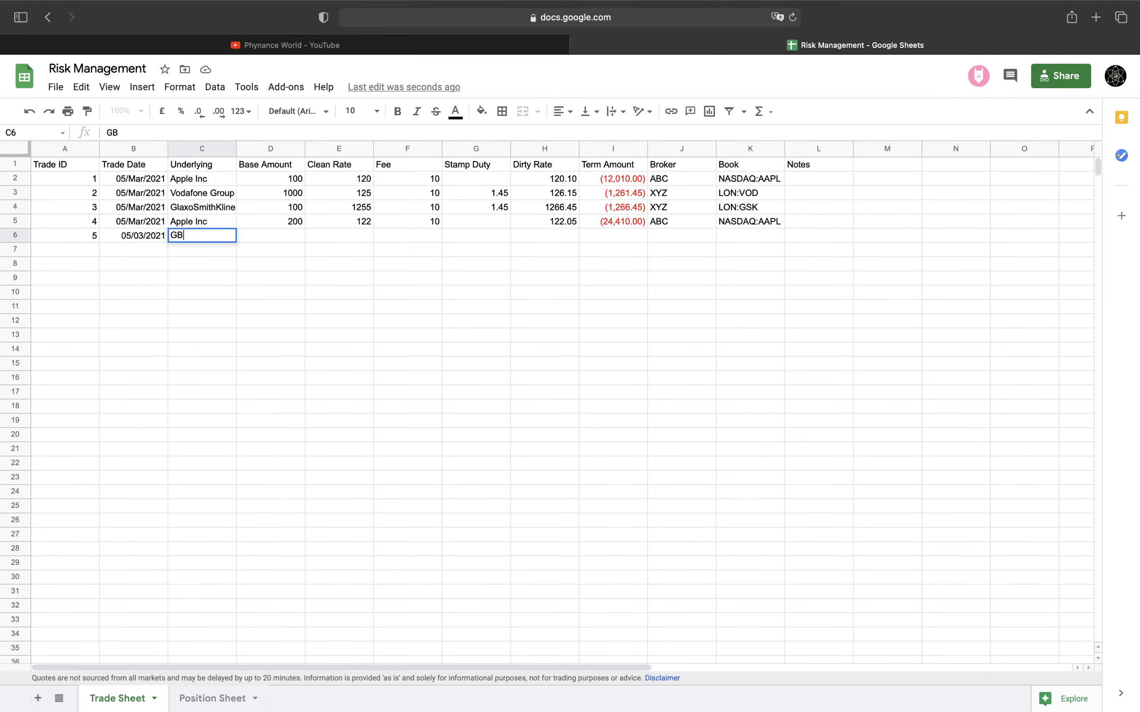
type("P/USD")
key("Tab")
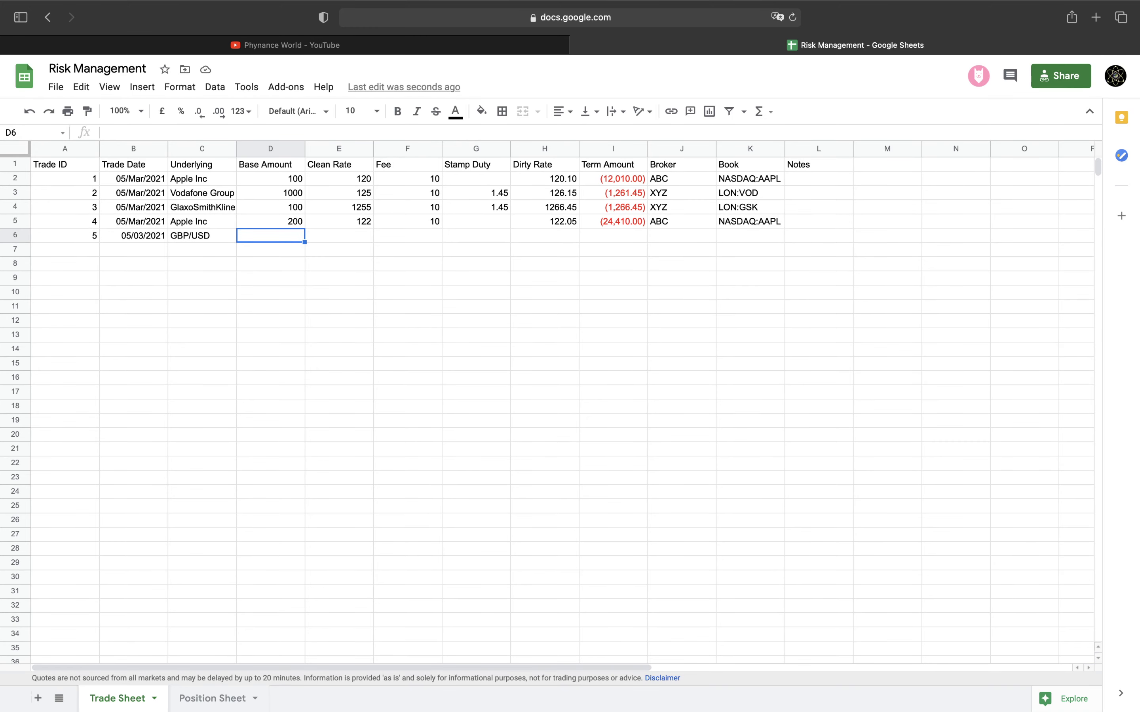
type("1000")
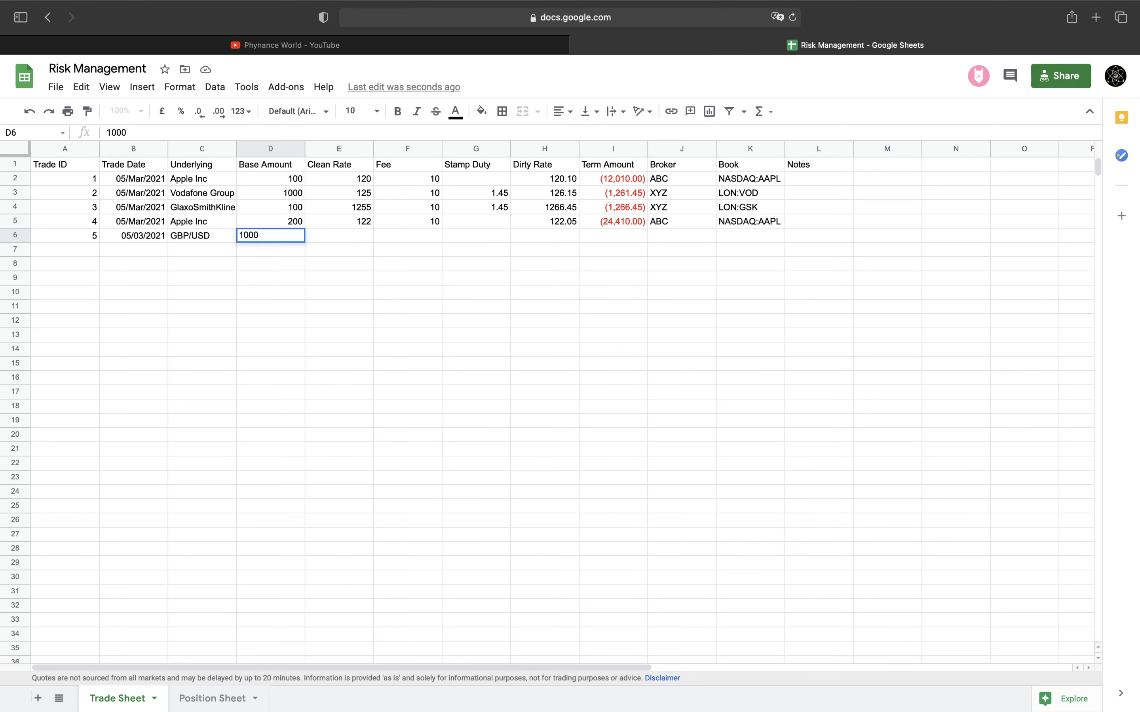
type("0")
key("Tab")
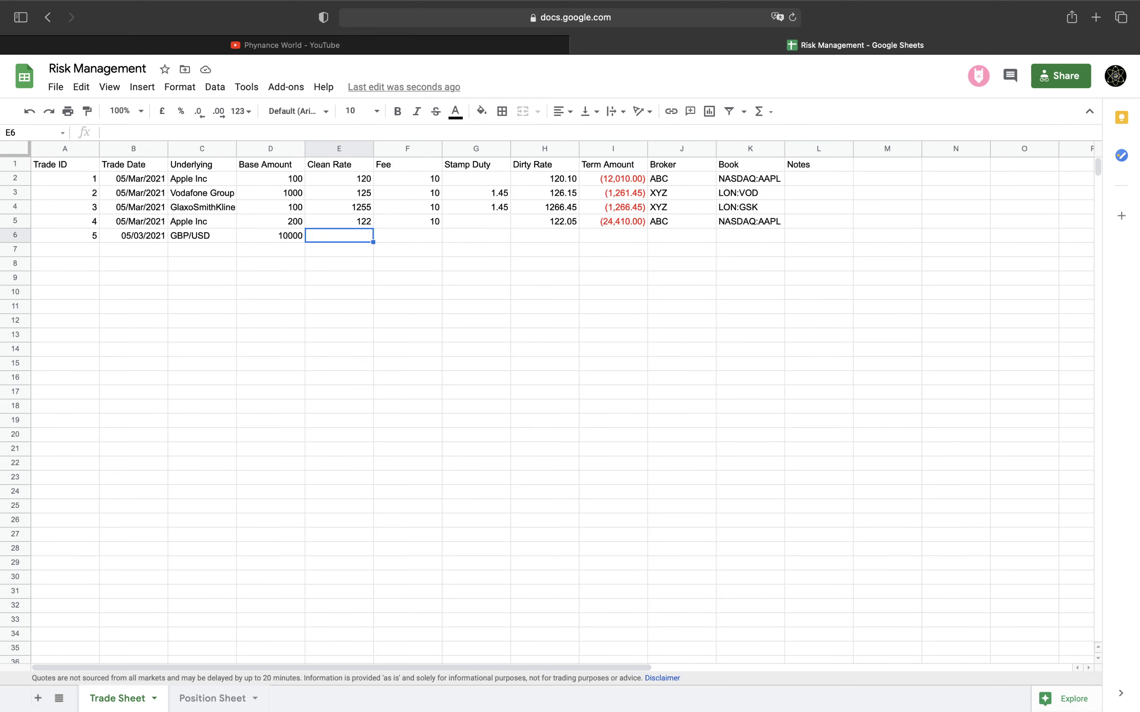
type("1.38")
key("Tab")
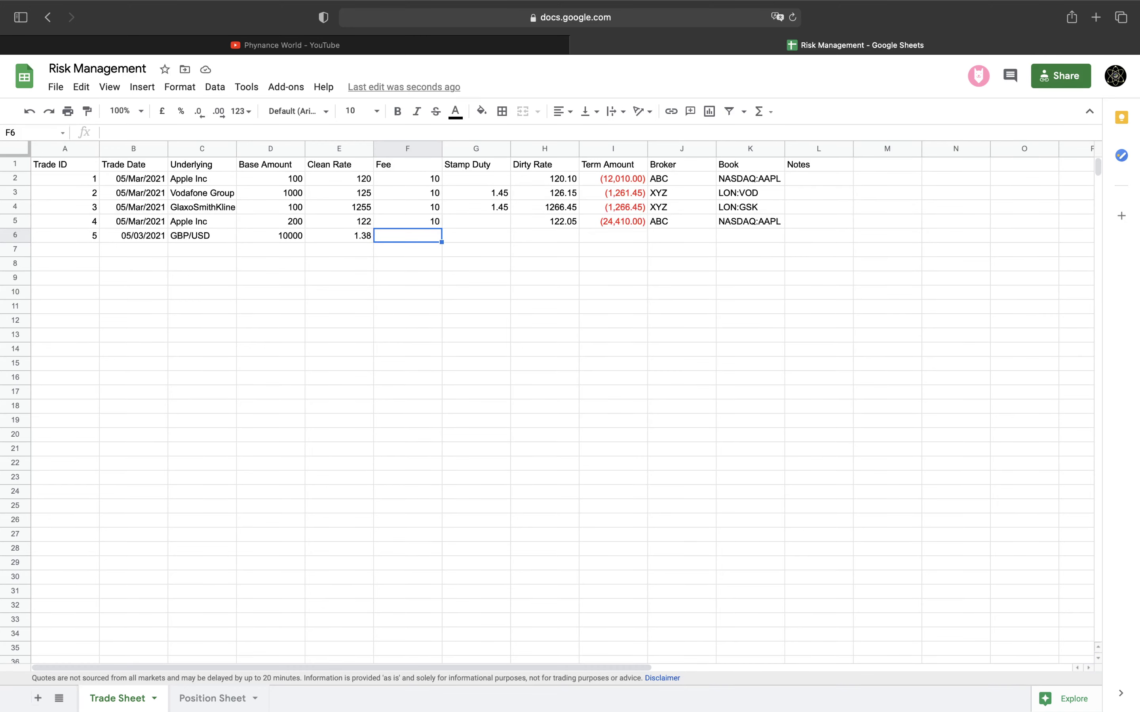
key("Right")
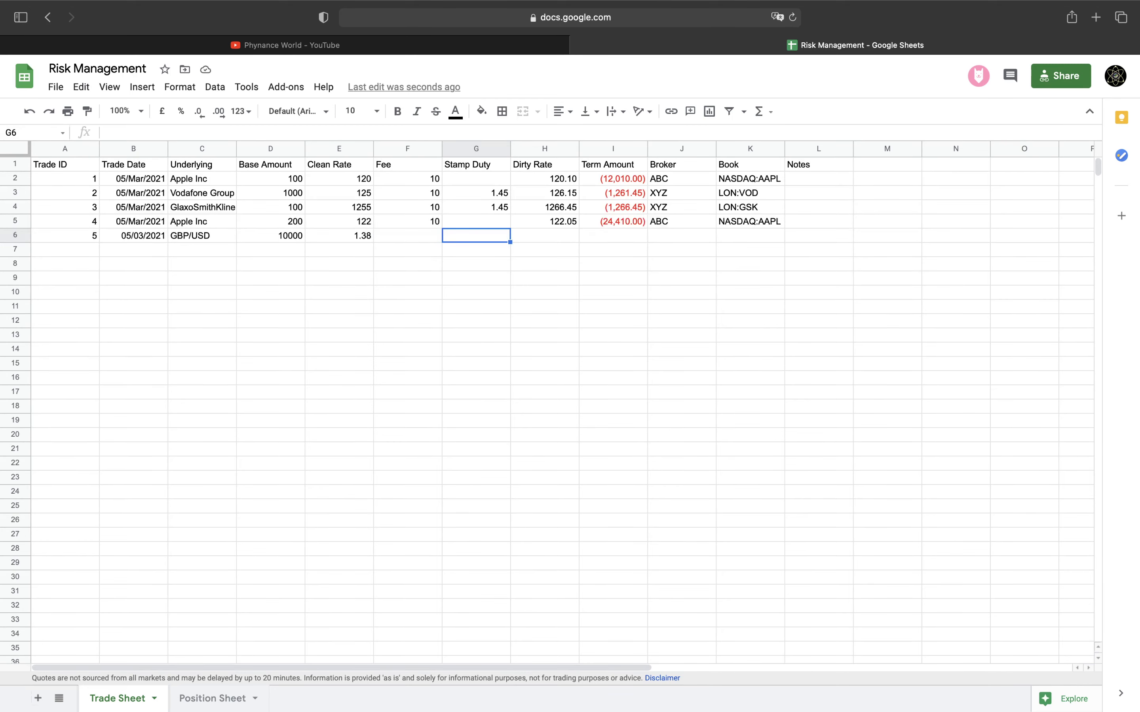
Set trade 5's dirty rate in H6 to =E6 (1.38)
key("Right")
type("=")
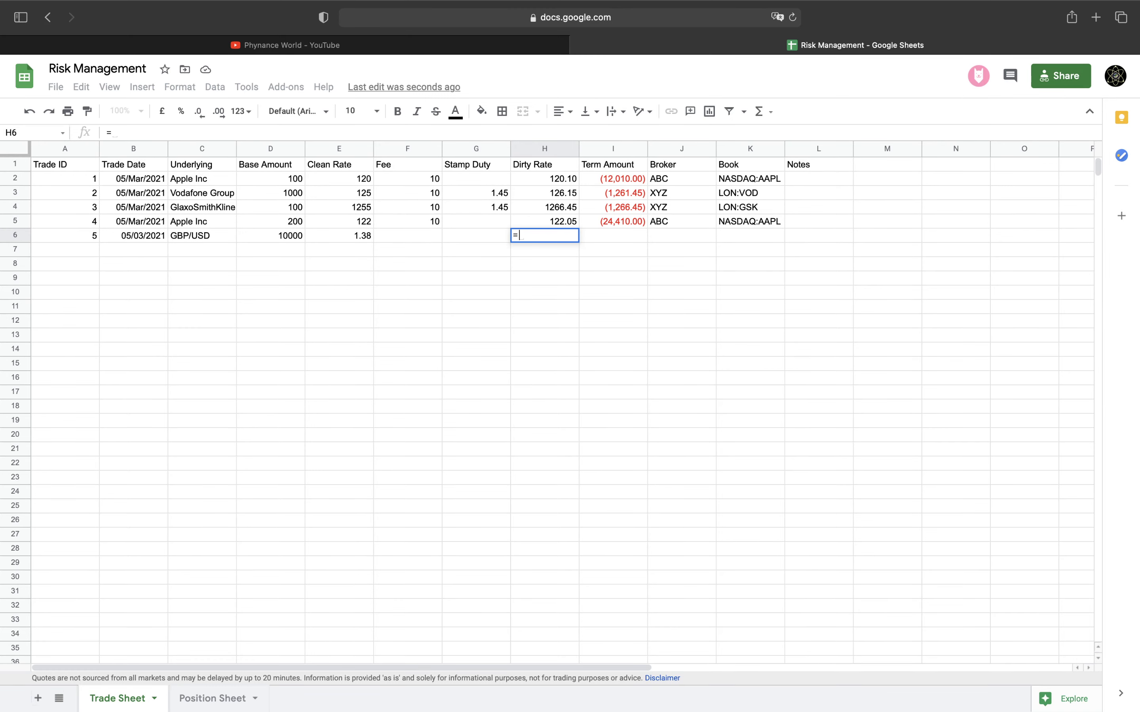
key("Left")
key("Left")
key("Left")
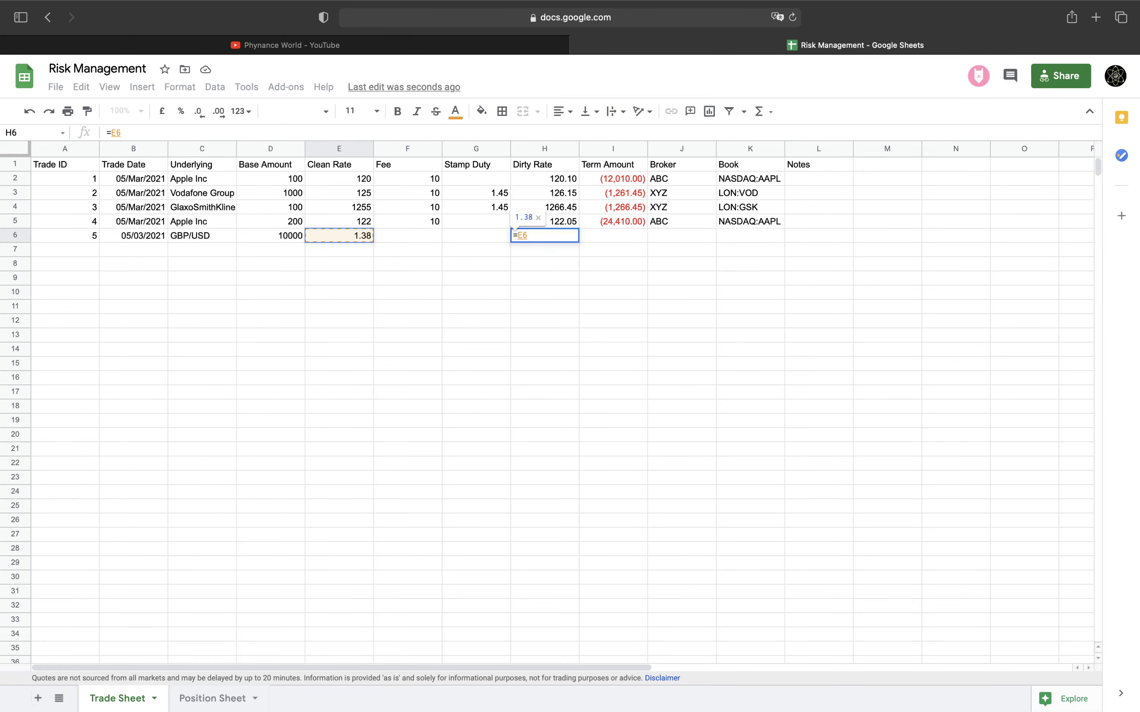
key("Tab")
Copy I5's term amount formula into I6, giving (13,800.00)
key("Up")
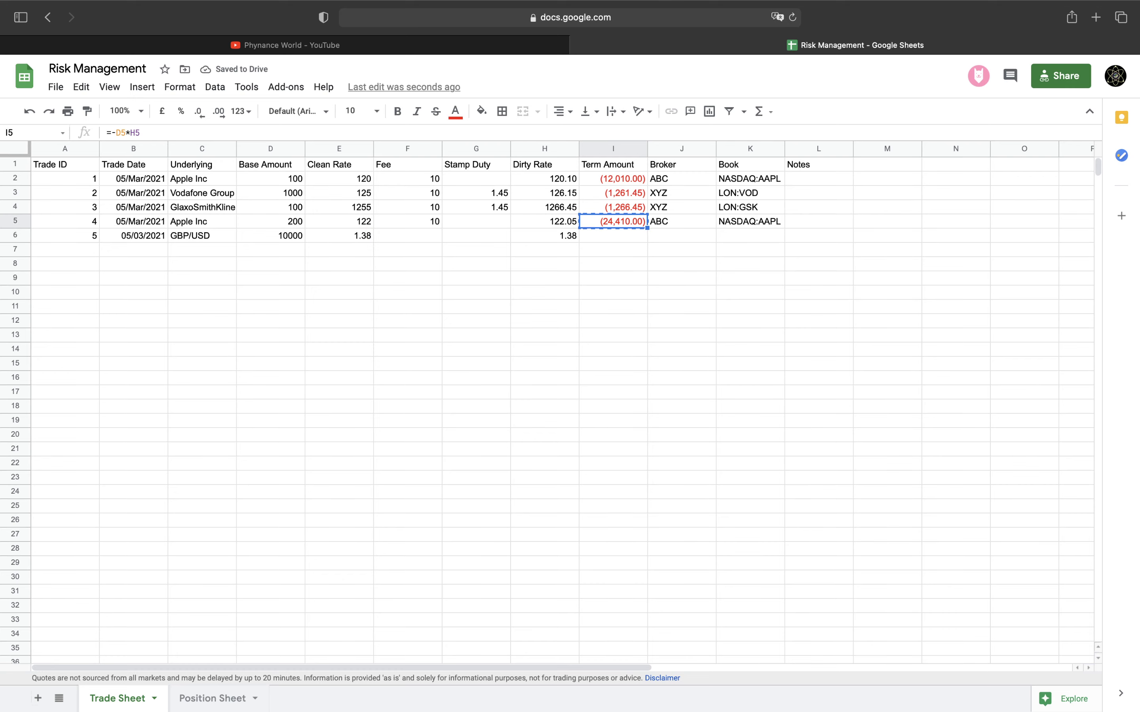
key("Down")
type("=-D6*H6")
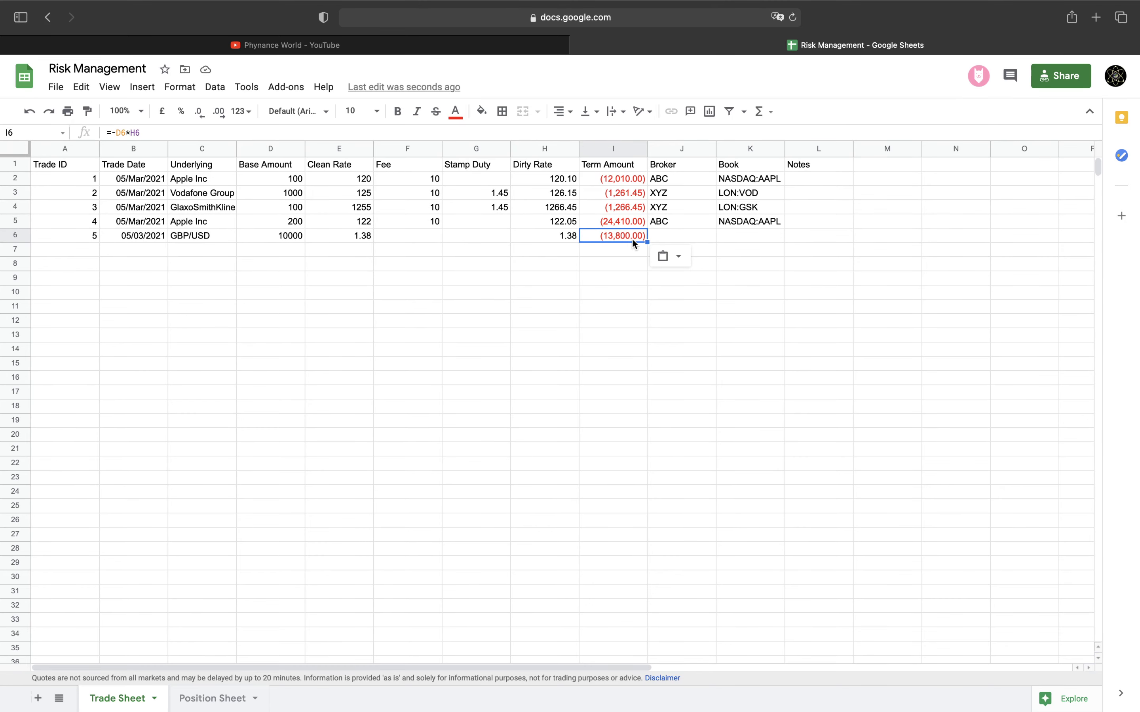
left_click(666, 237)
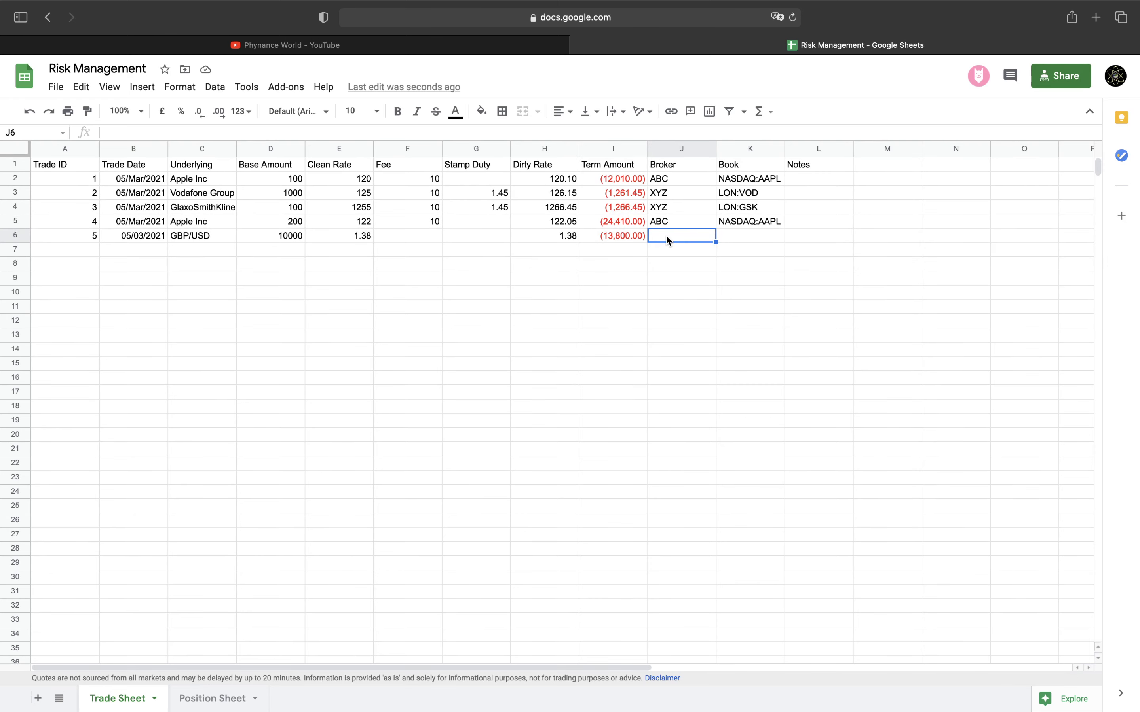
Enter broker SPRD and book CURRENCY:GBPUSD, widening columns K and C to fit
type("SPR")
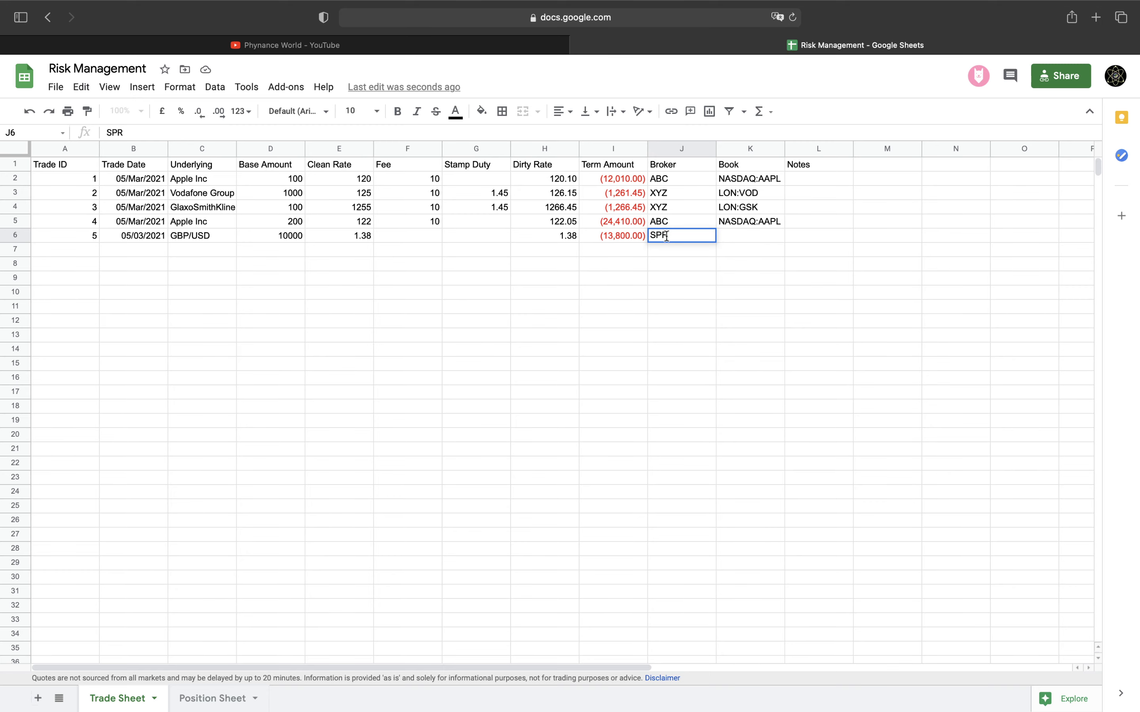
type("D")
key("Tab")
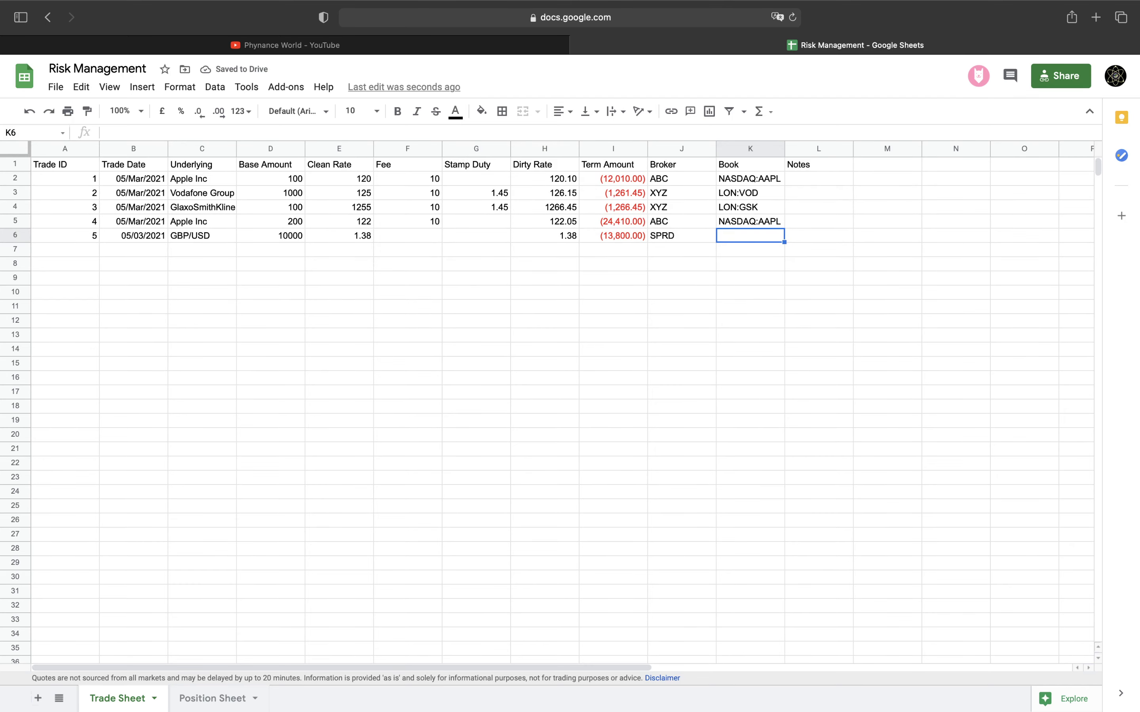
type("CURRENCY")
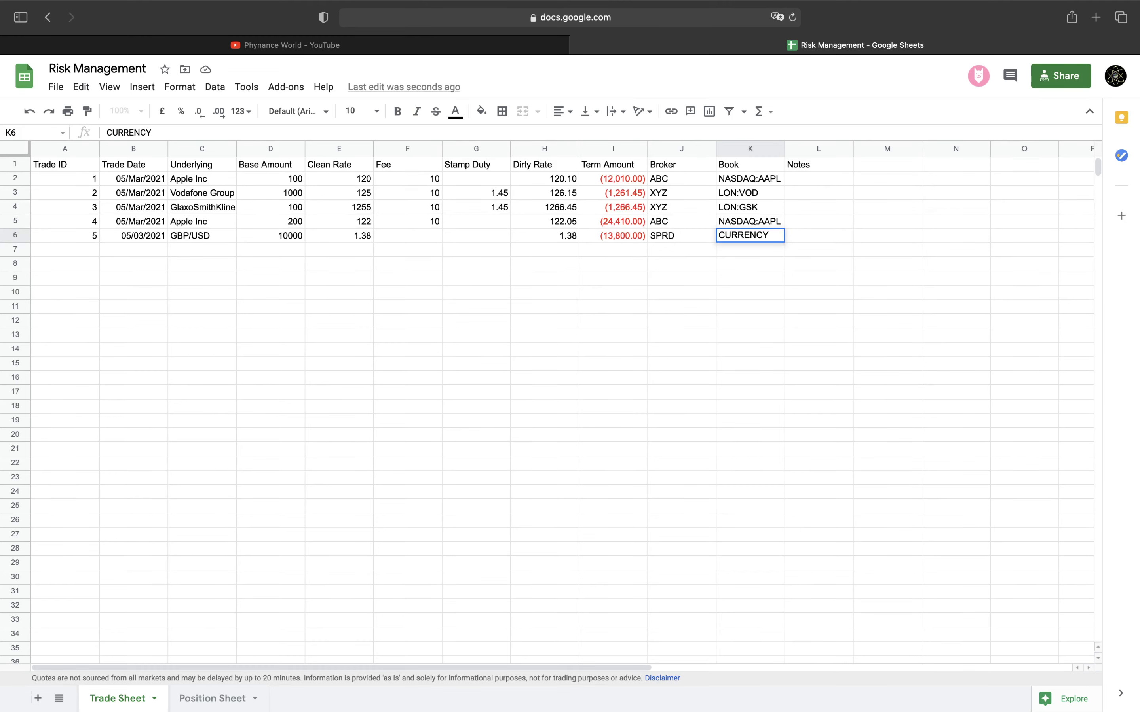
type(":GBPUSD")
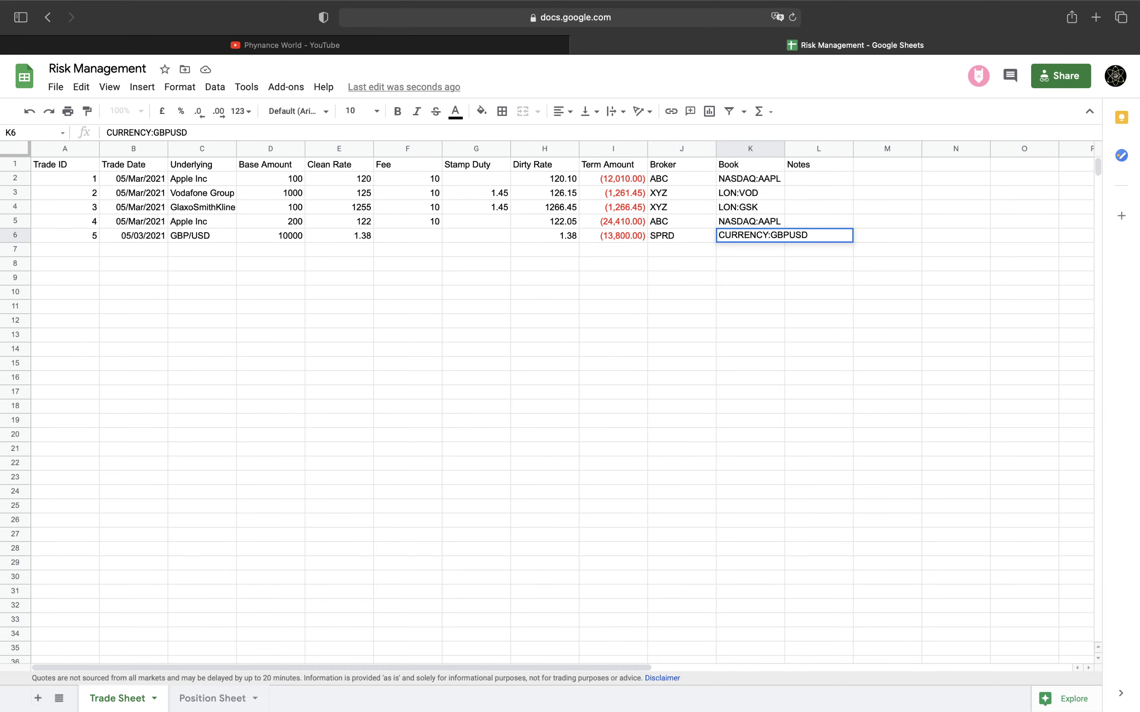
key("Return")
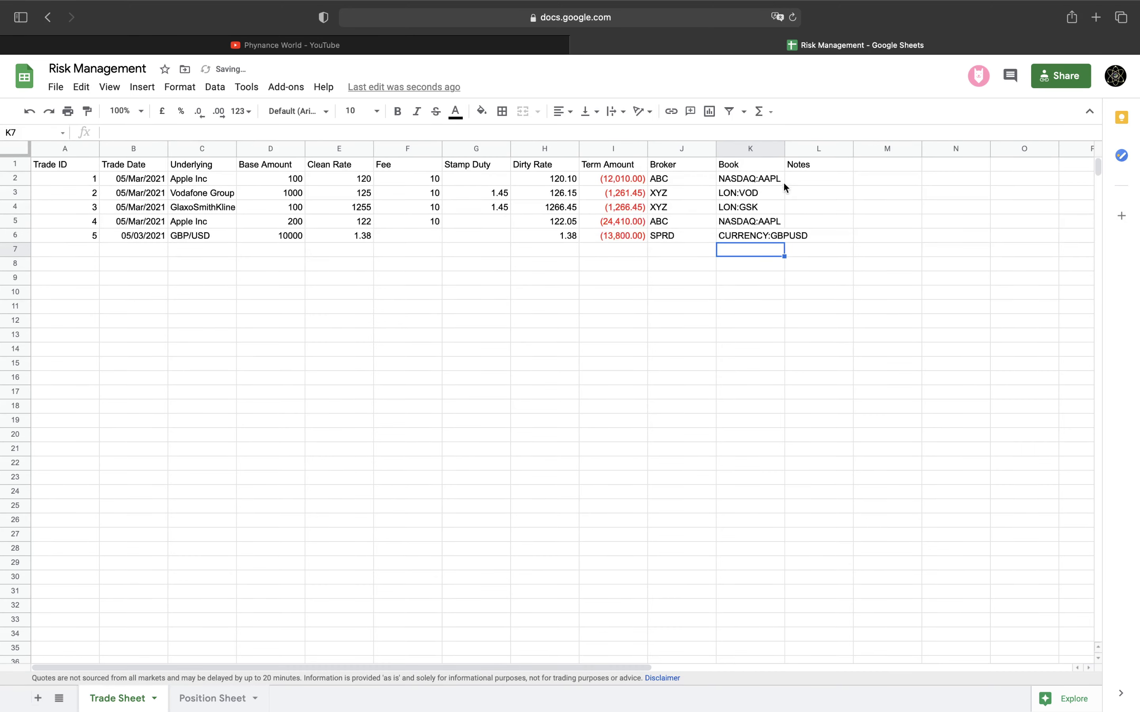
left_click_drag(783, 155, 810, 156)
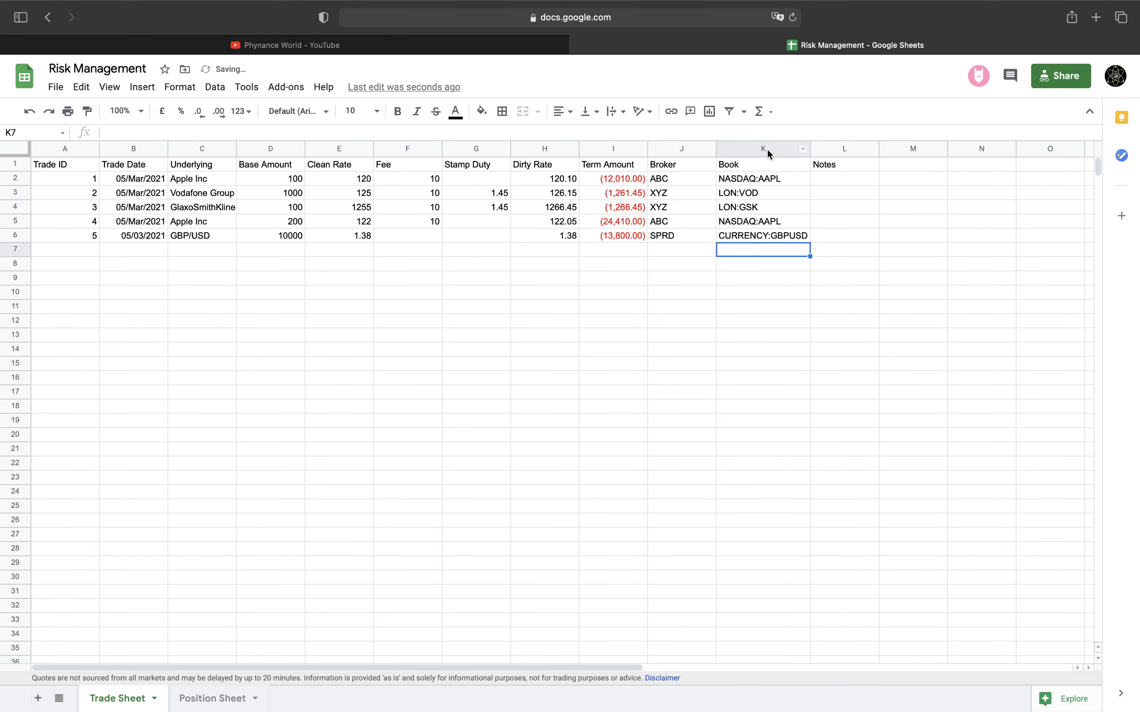
double_click(236, 150)
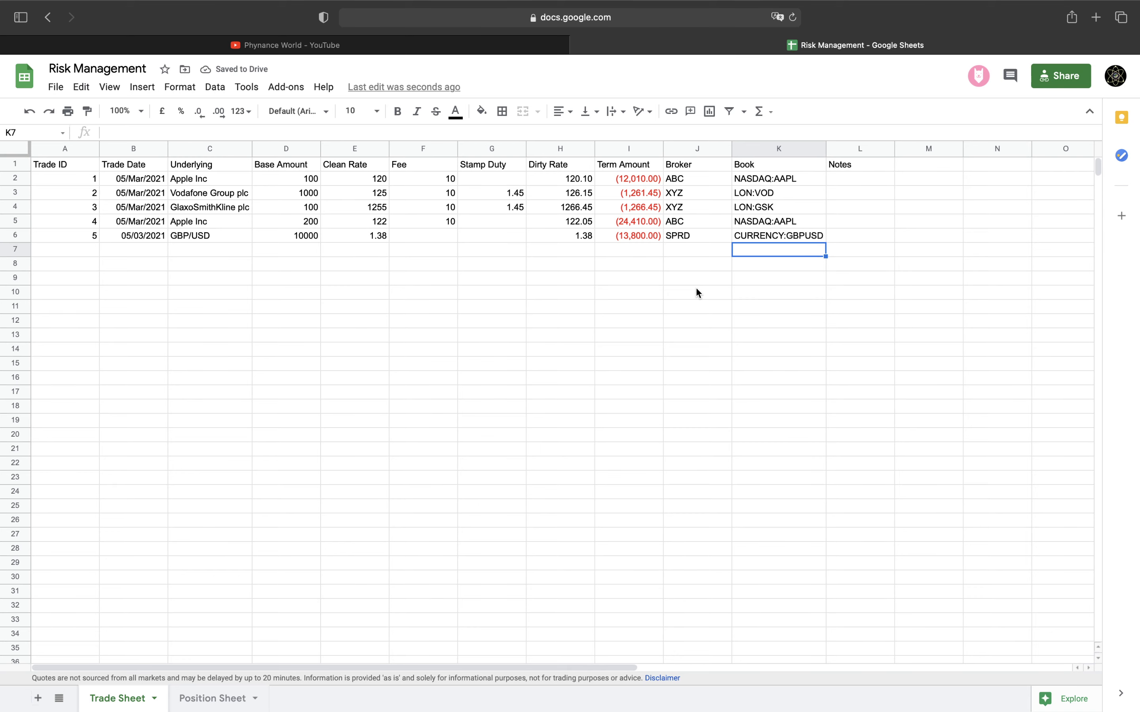
Paint B5's date format onto B6 so it reads 05/Mar/2021, then go to Position Sheet
left_click(141, 227)
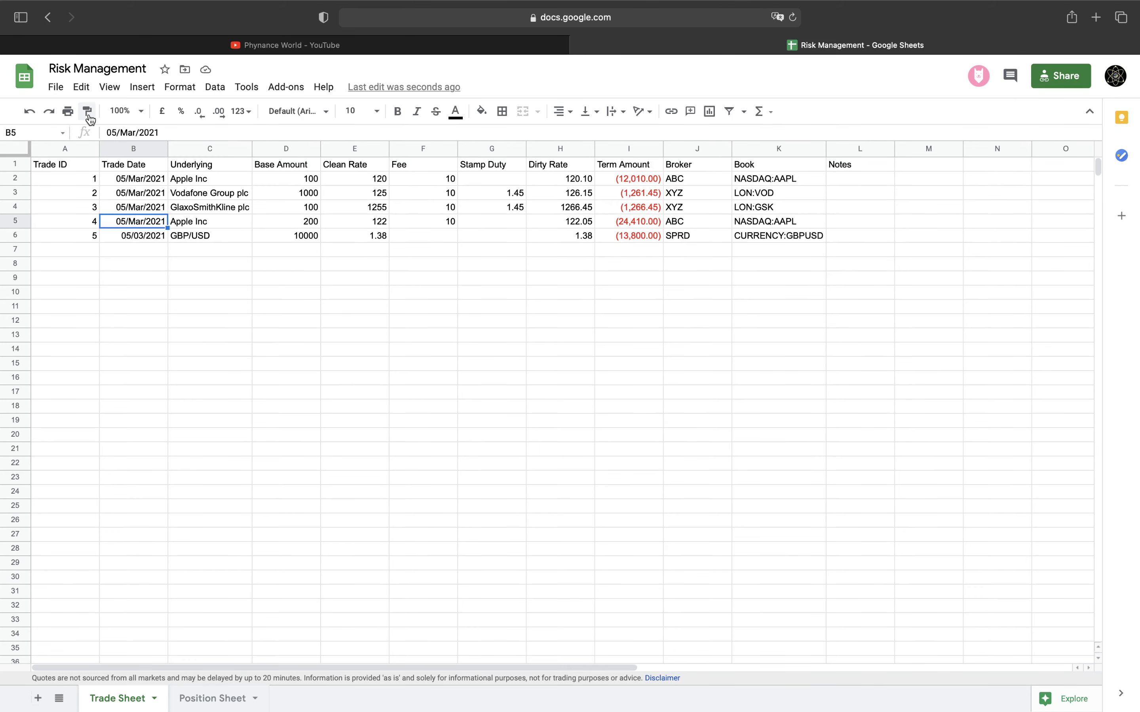
left_click(89, 113)
left_click(136, 237)
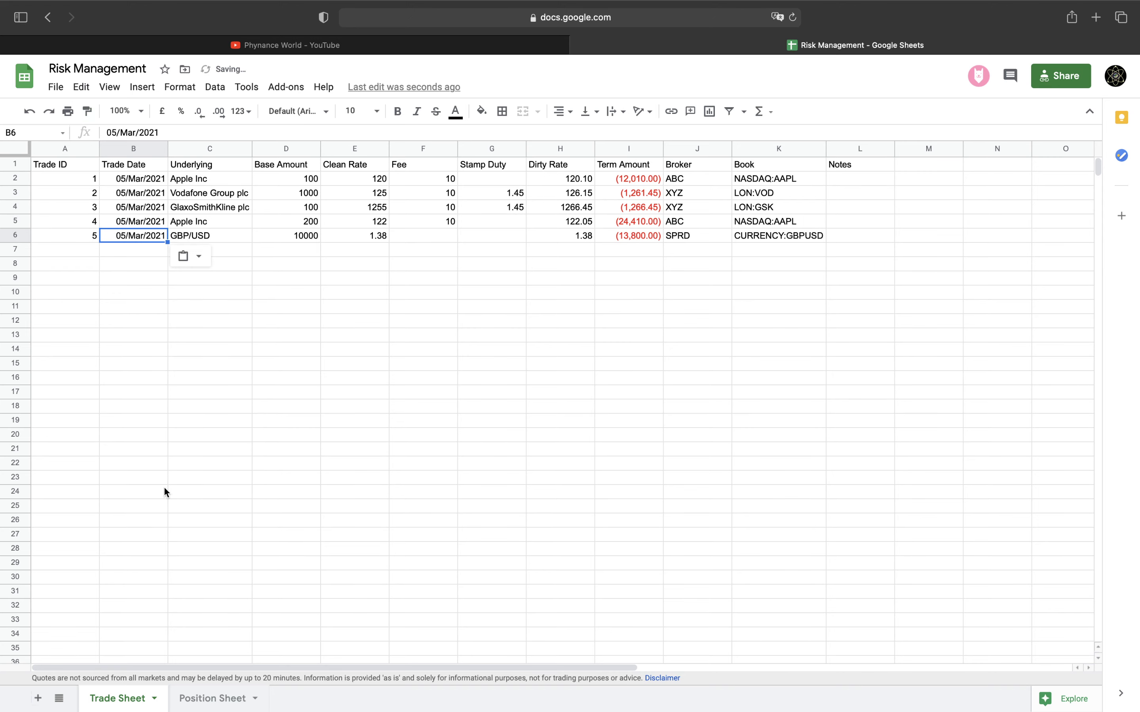
left_click(204, 699)
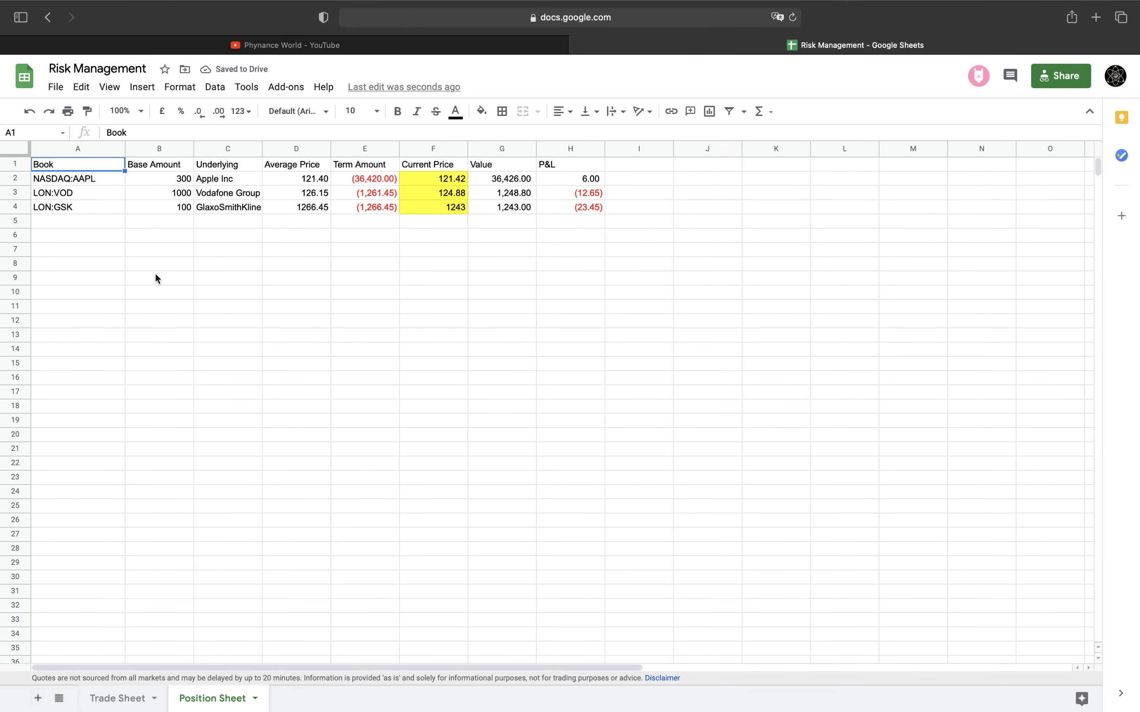
Start row 5 with book CURRENCY:GBPUSD, B4's base-amount formula, and underlying GBP/USD
left_click(105, 224)
type("C")
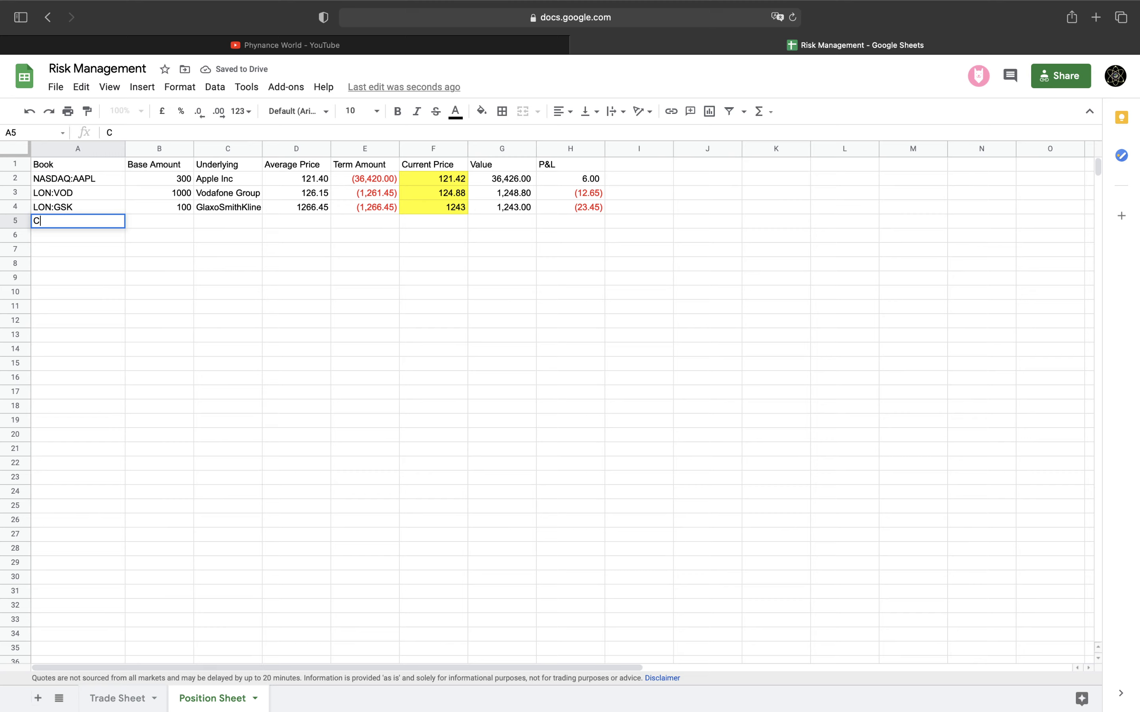
type("URRENC")
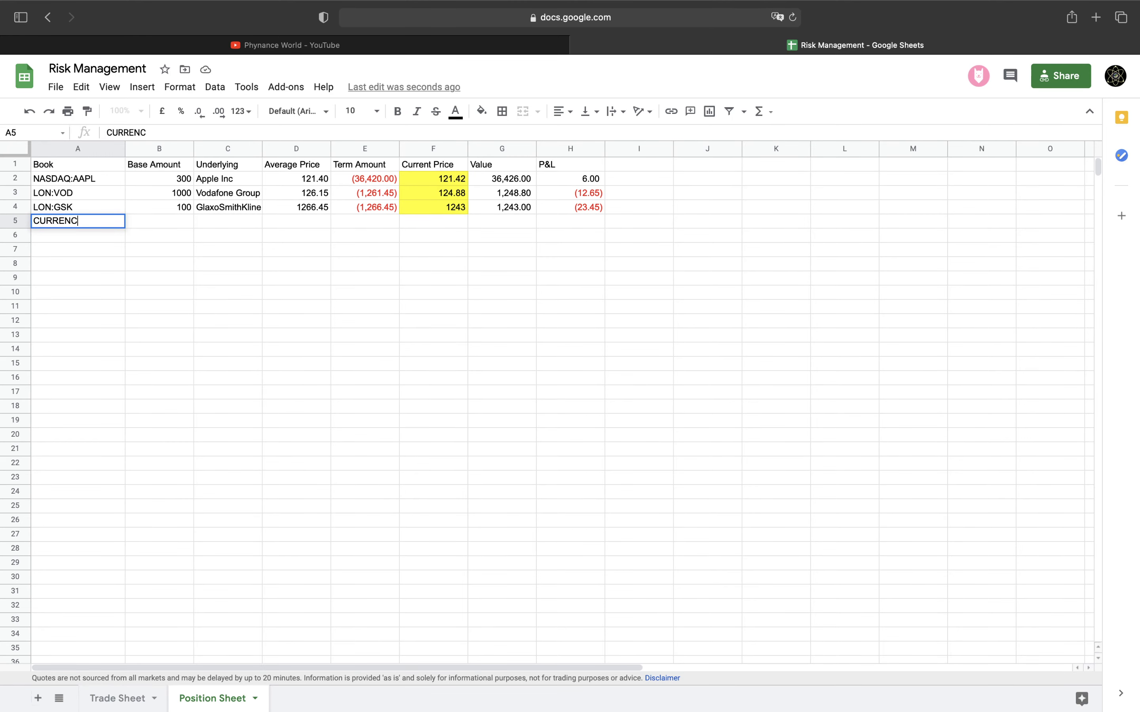
type("Y:GBPUSD")
key("Tab")
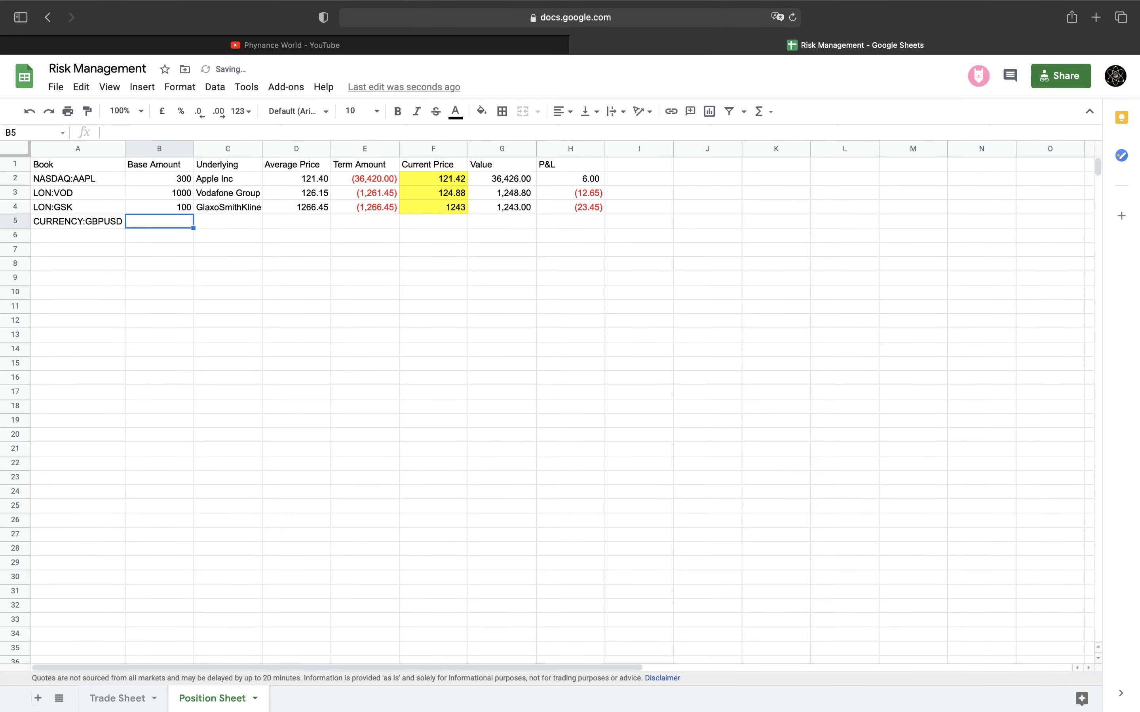
key("Up")
key("Down")
type("=sumif('Trade Sheet'!K:K,A5,'Trade Sheet'!D:D)")
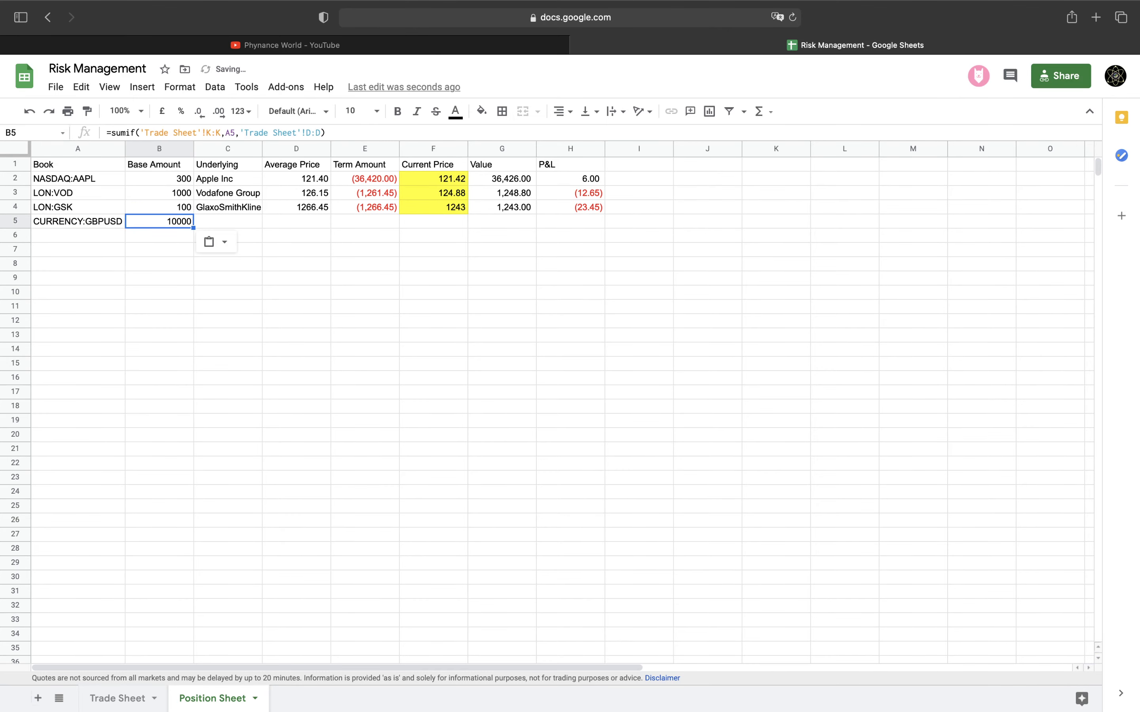
key("Right")
key("Up")
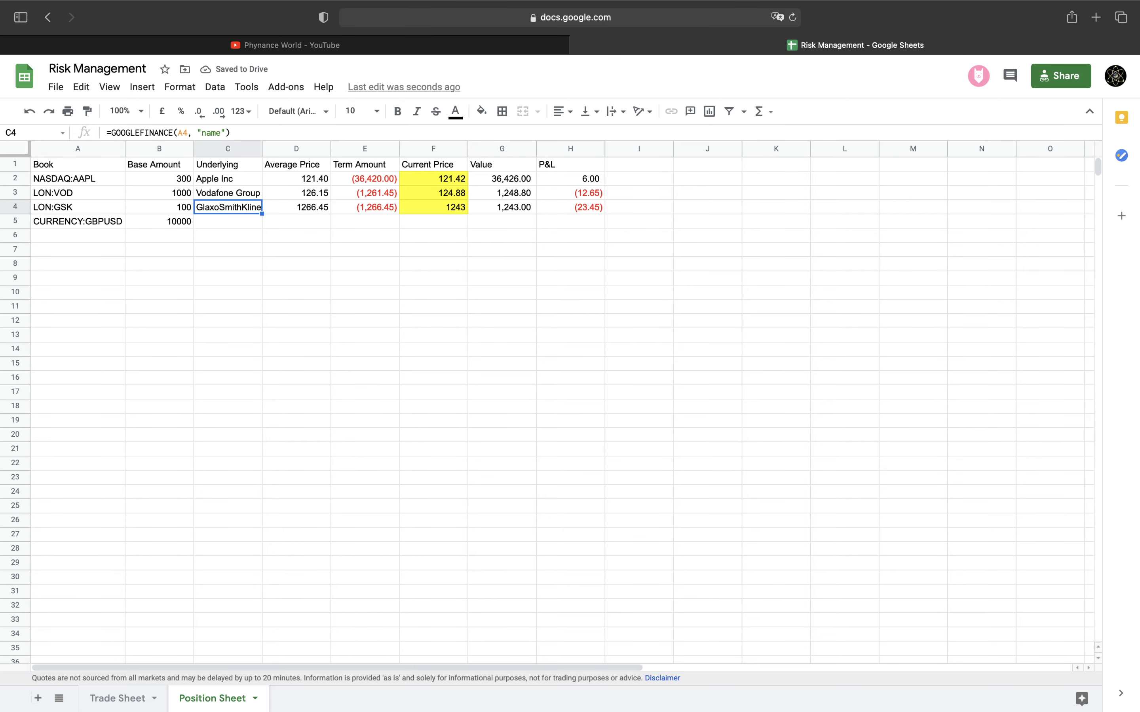
key("Down")
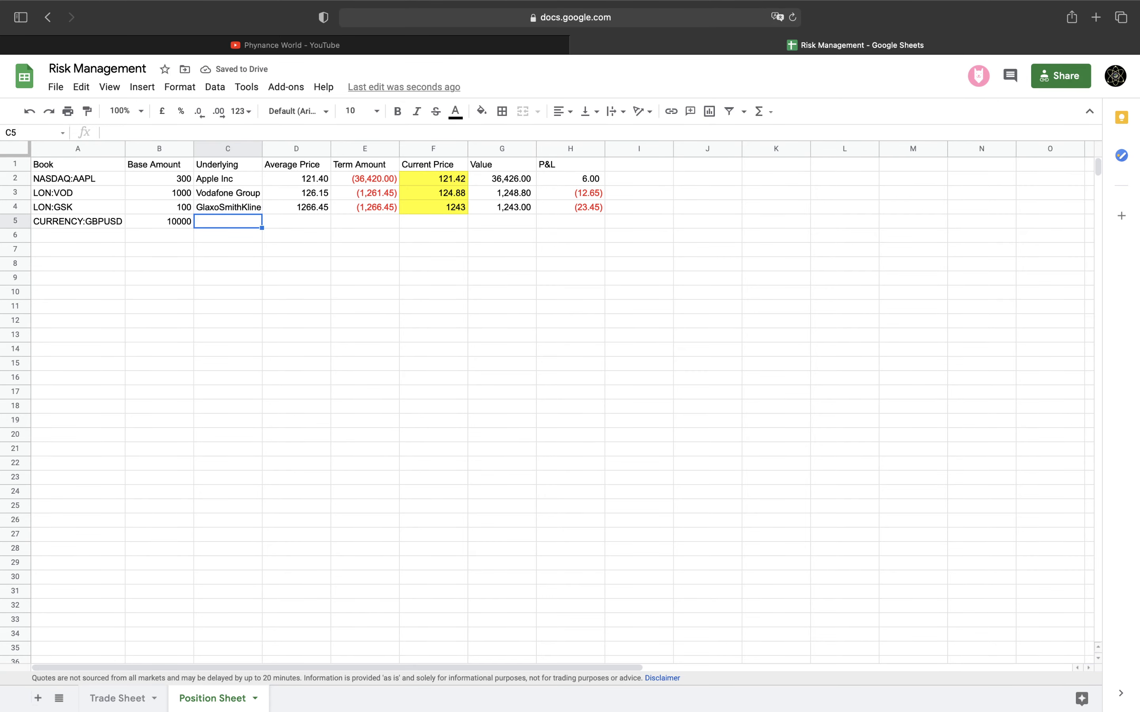
type("GBP/USD")
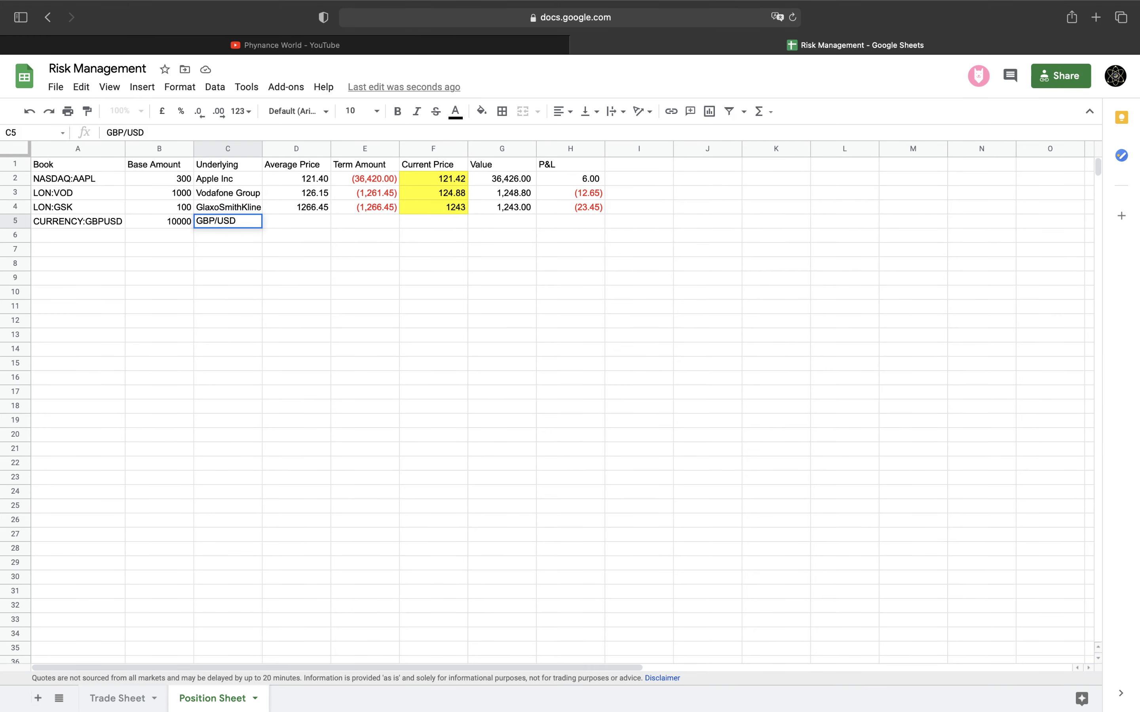
key("Tab")
key("Tab")
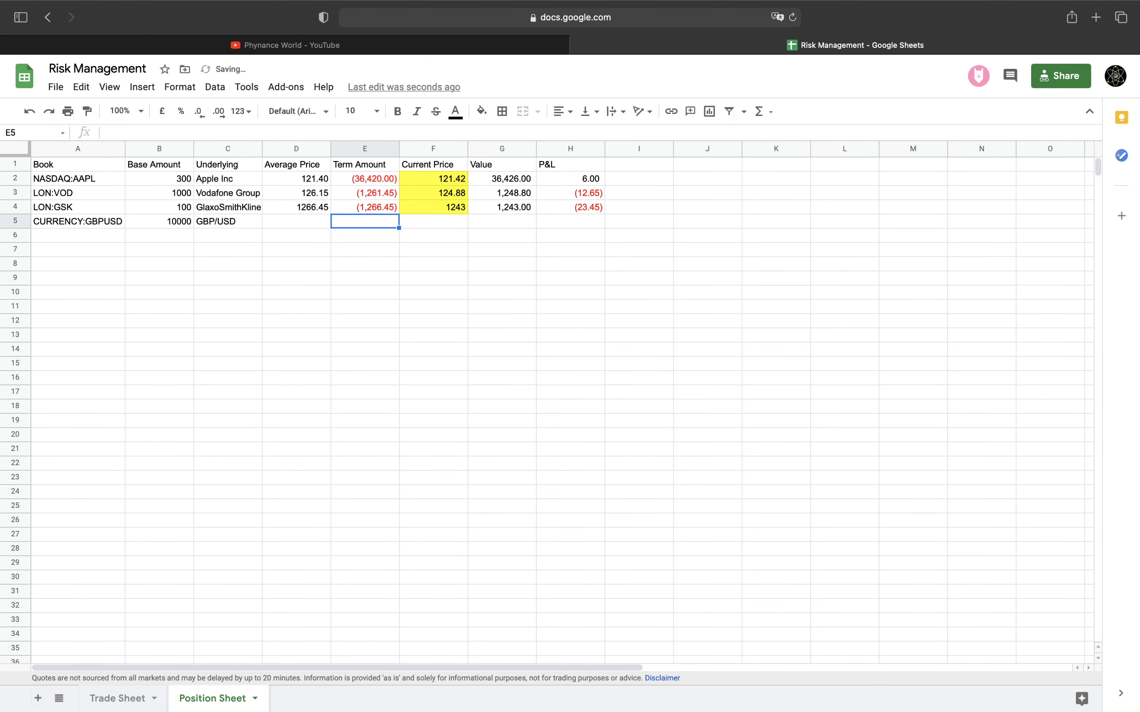
Copy D4:E4 into D5:E5 and fix D5 to =abs(E5/B5), giving average price 1.38
key("Left")
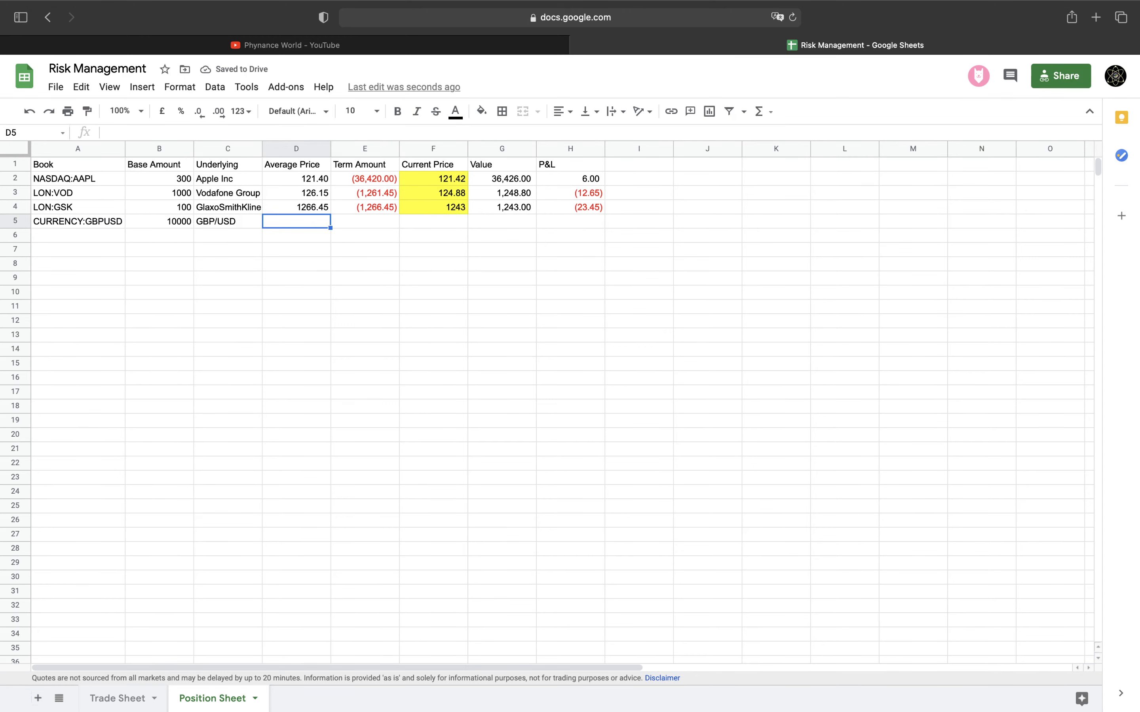
key("Up")
key("shift+Right")
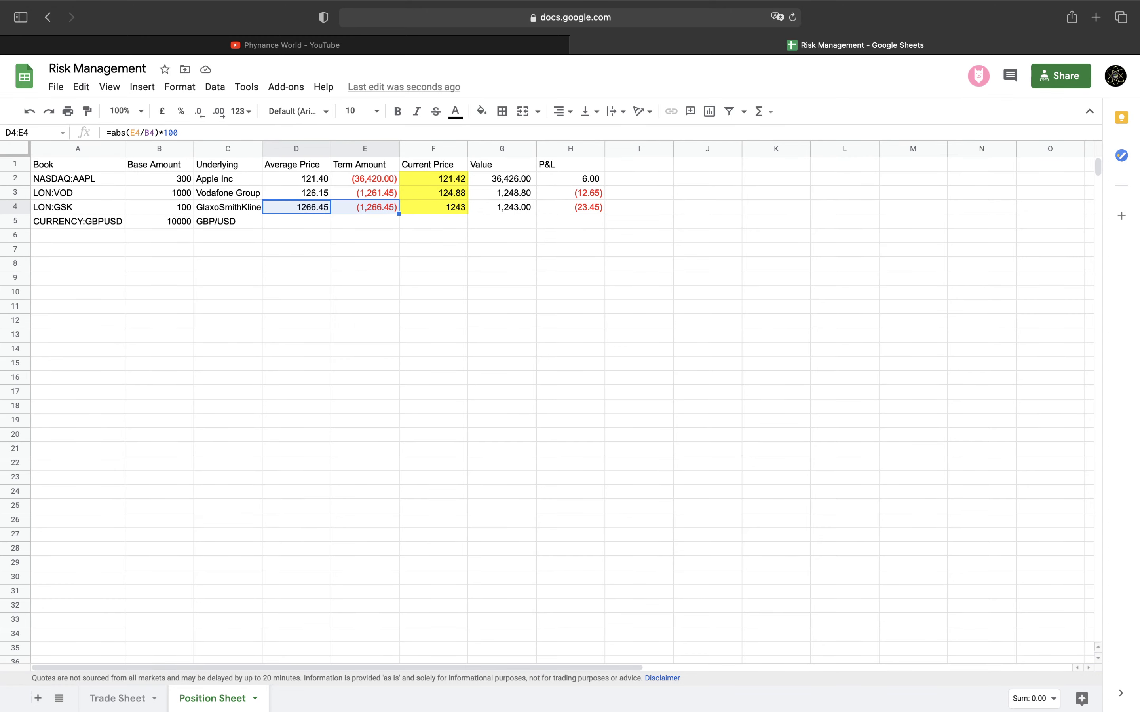
key("Down")
key("ctrl+v")
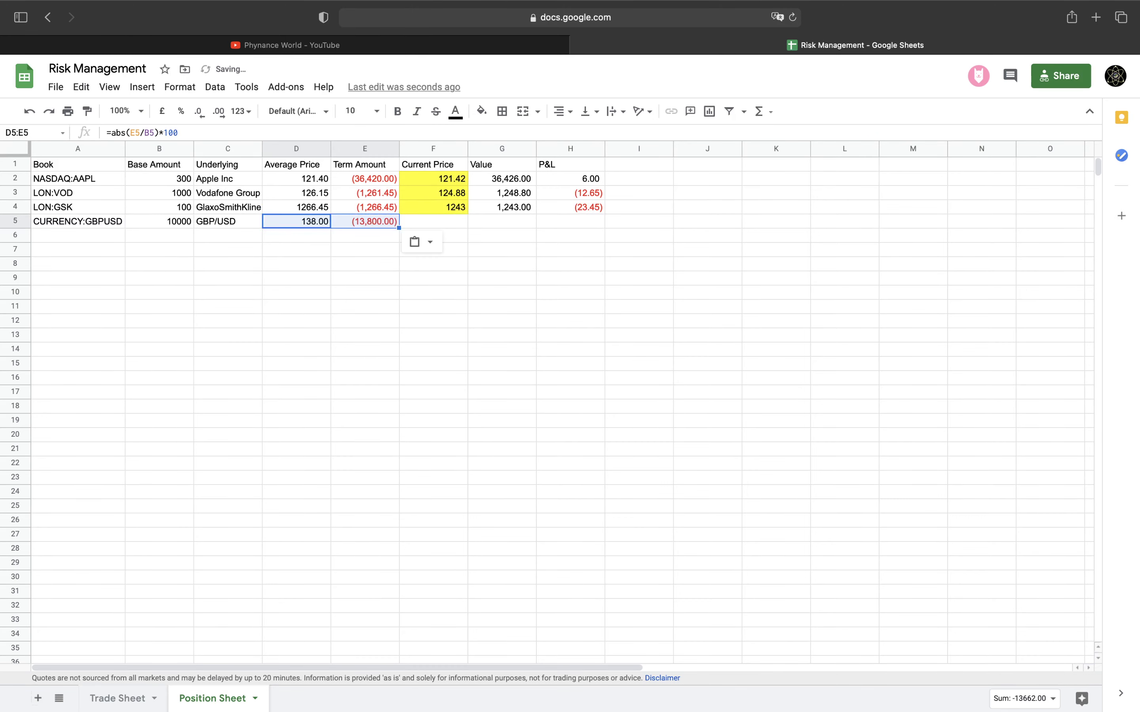
key("Left")
key("Left")
key("Right")
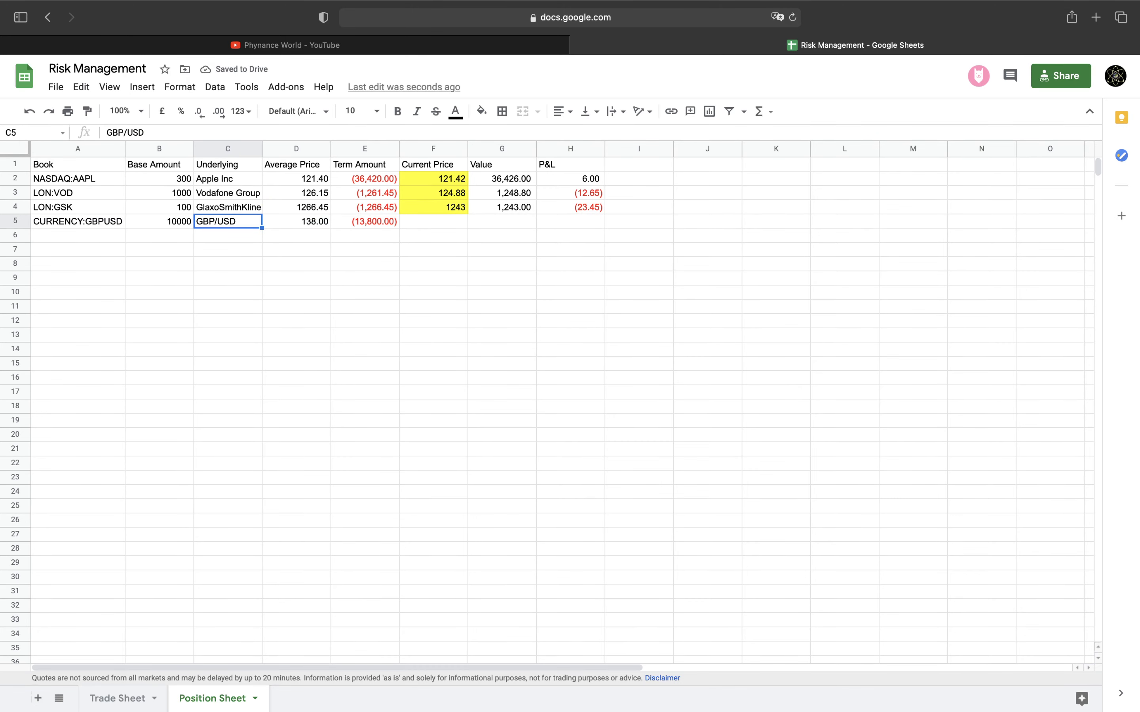
key("Right")
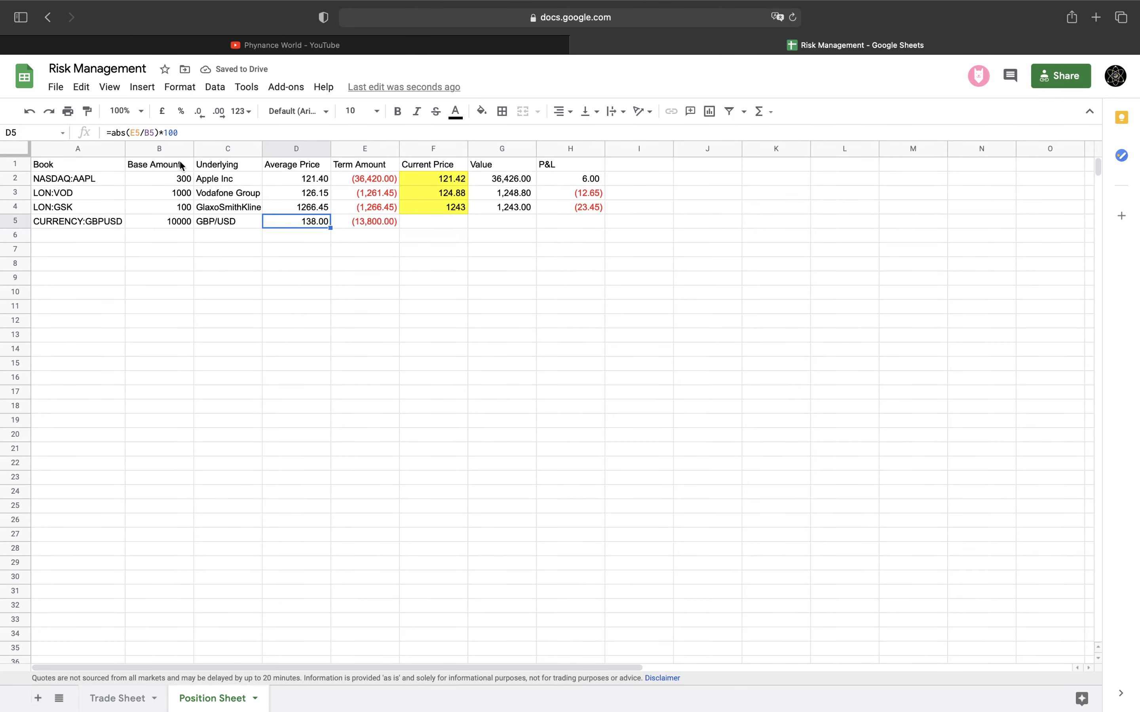
left_click(220, 132)
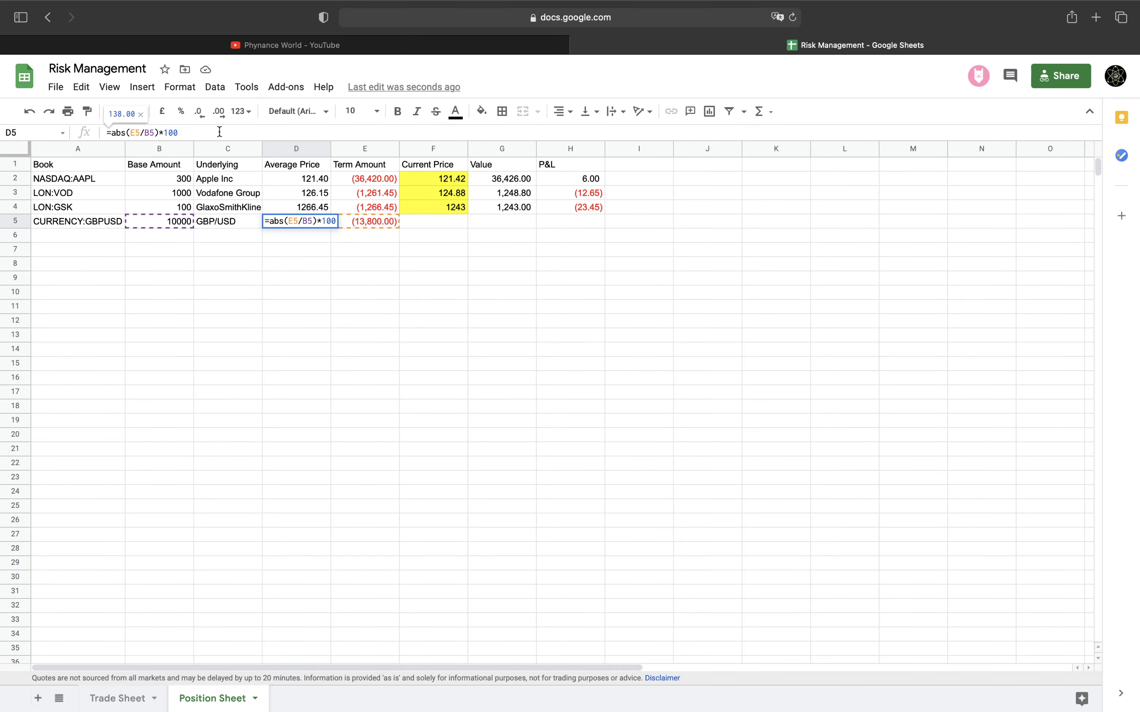
key("BackSpace")
key("BackSpace")
key("BackSpace")
key("BackSpace")
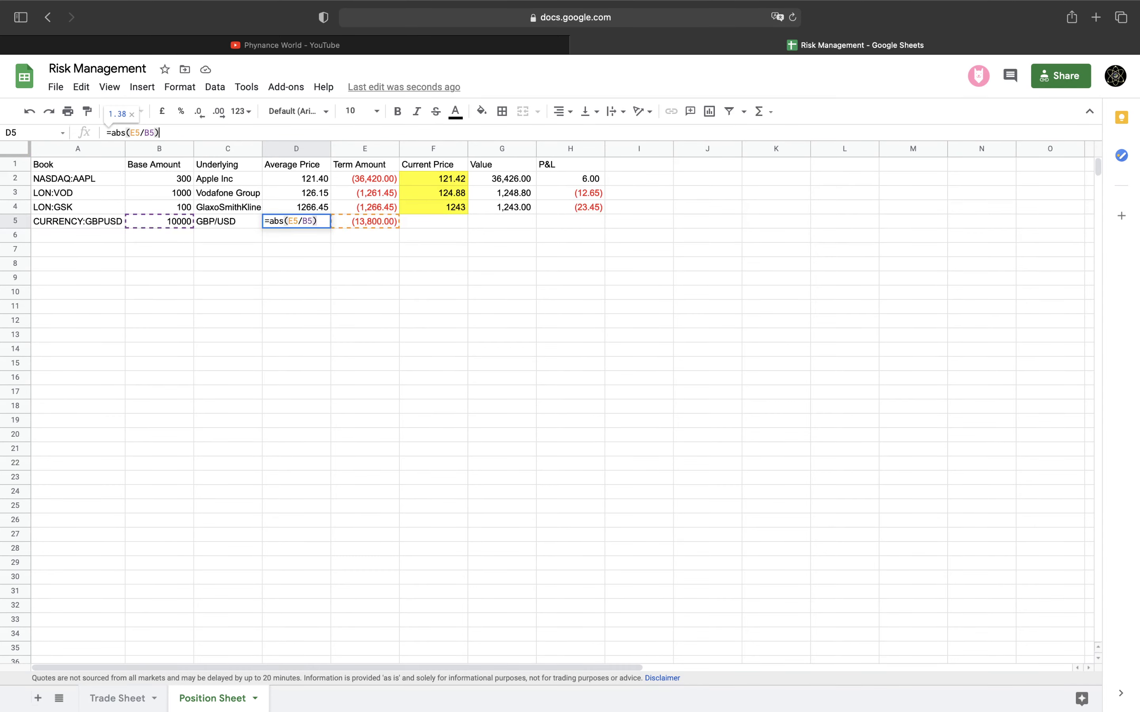
key("Return")
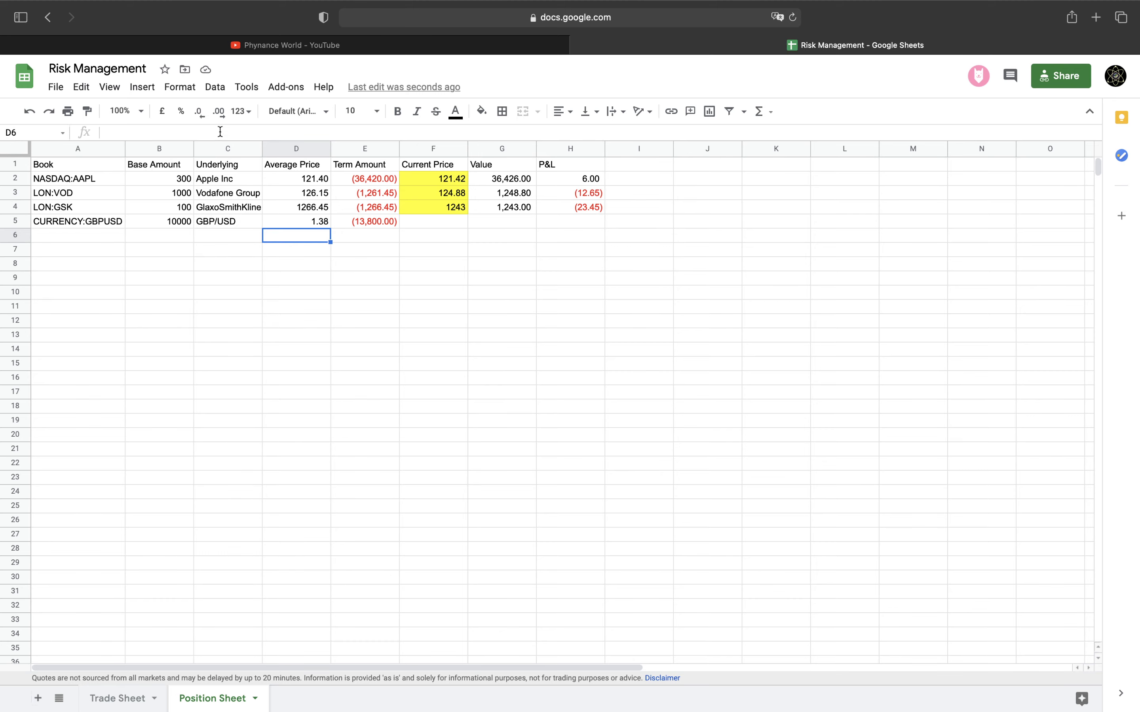
Paste F4's GOOGLEFINANCE formula into F5 and trim it to =GOOGLEFINANCE(A5), showing 1.383555
left_click(235, 218)
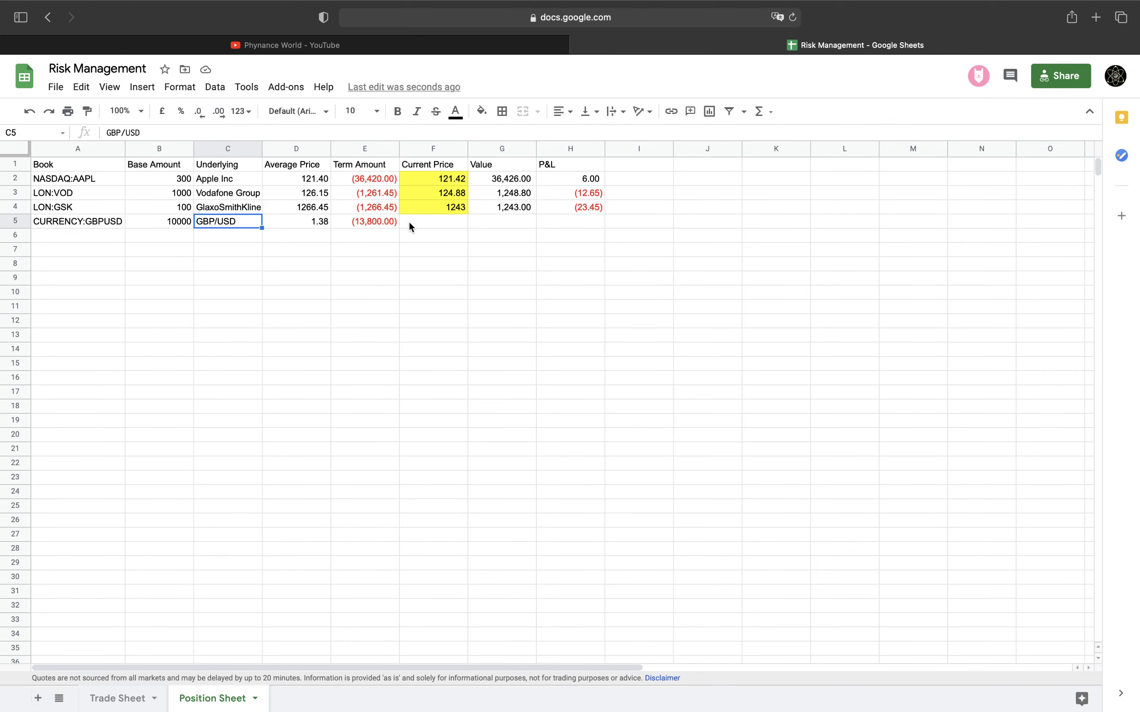
left_click(424, 219)
left_click(442, 206)
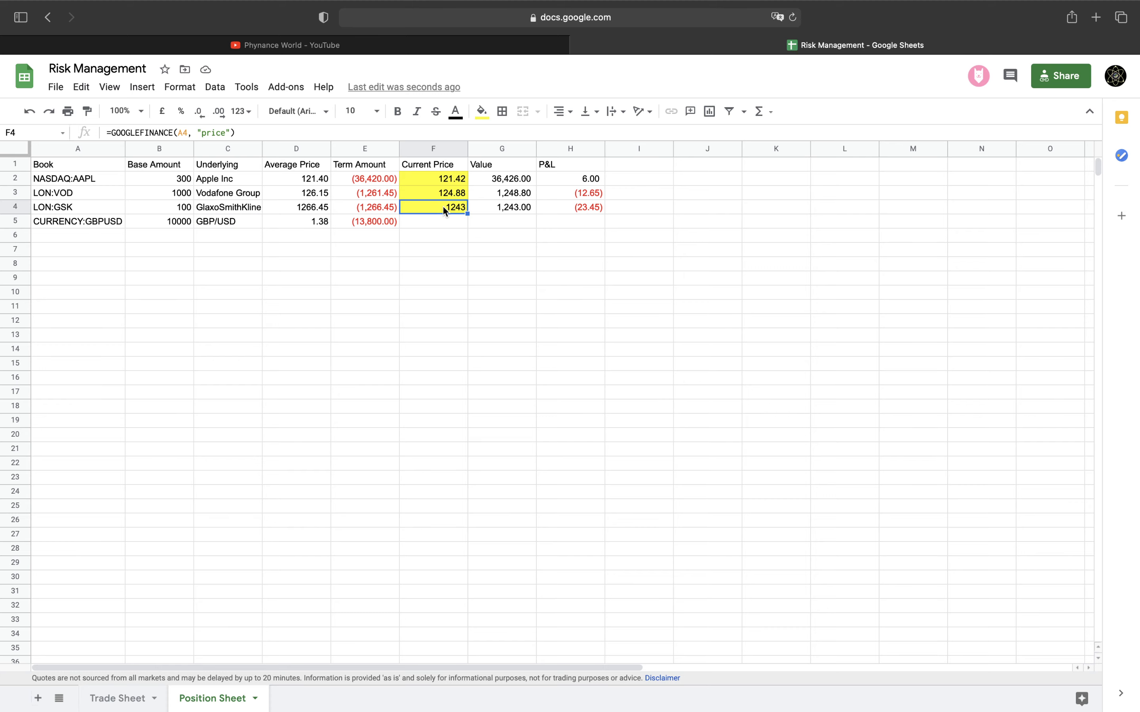
left_click(438, 221)
key("super+v")
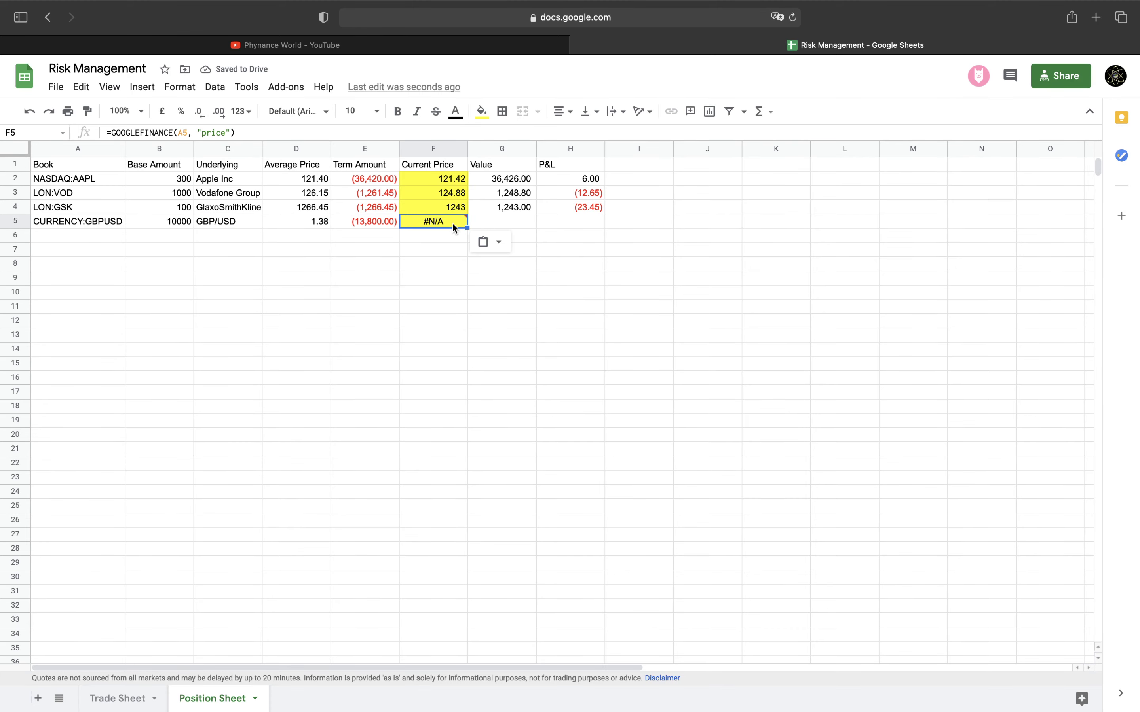
mouse_move(450, 220)
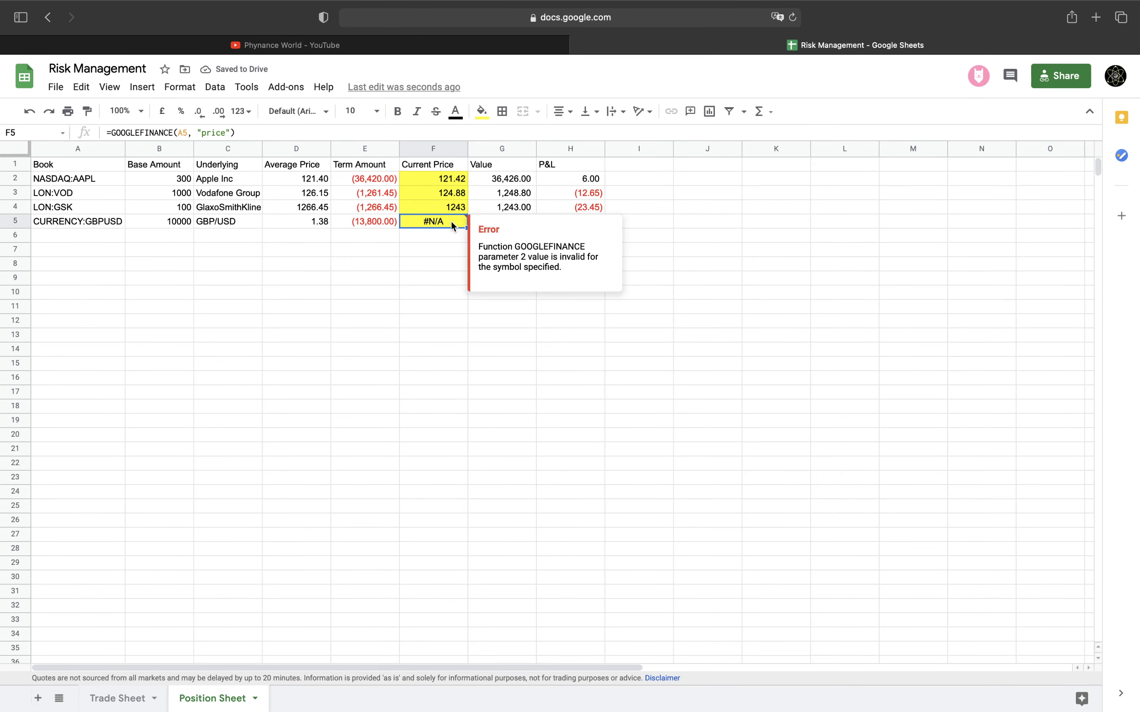
left_click(232, 132)
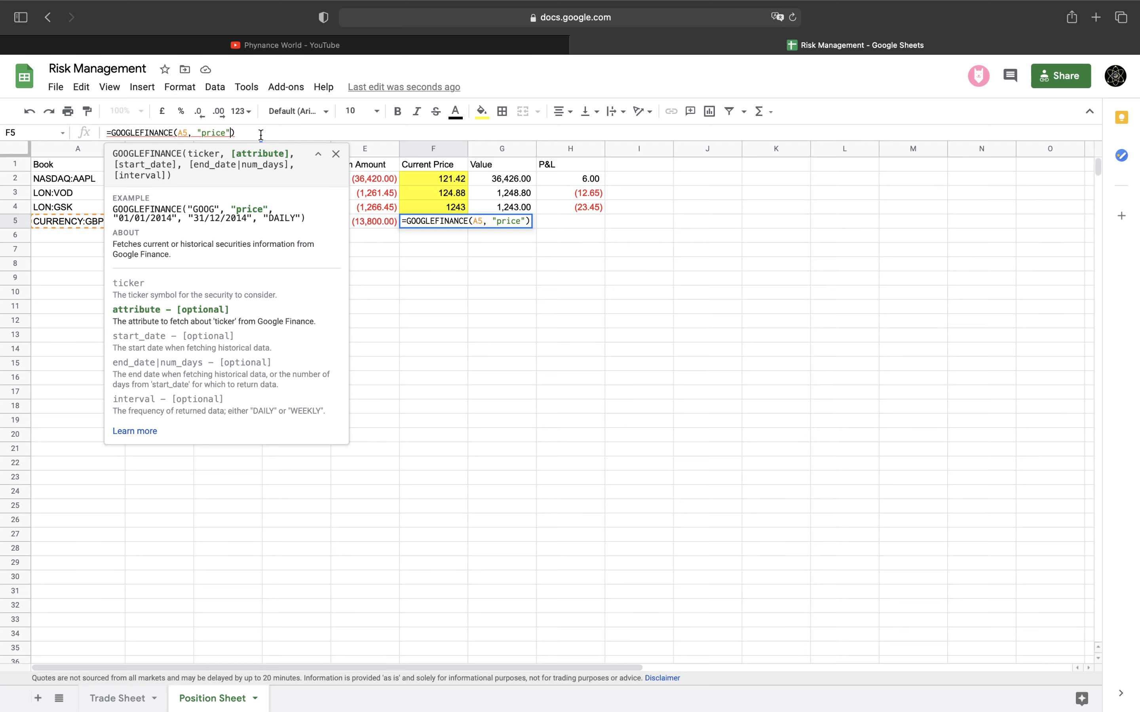
key("BackSpace")
key("BackSpace")
key("BackSpace")
key("BackSpace")
key("BackSpace")
key("BackSpace")
key("BackSpace")
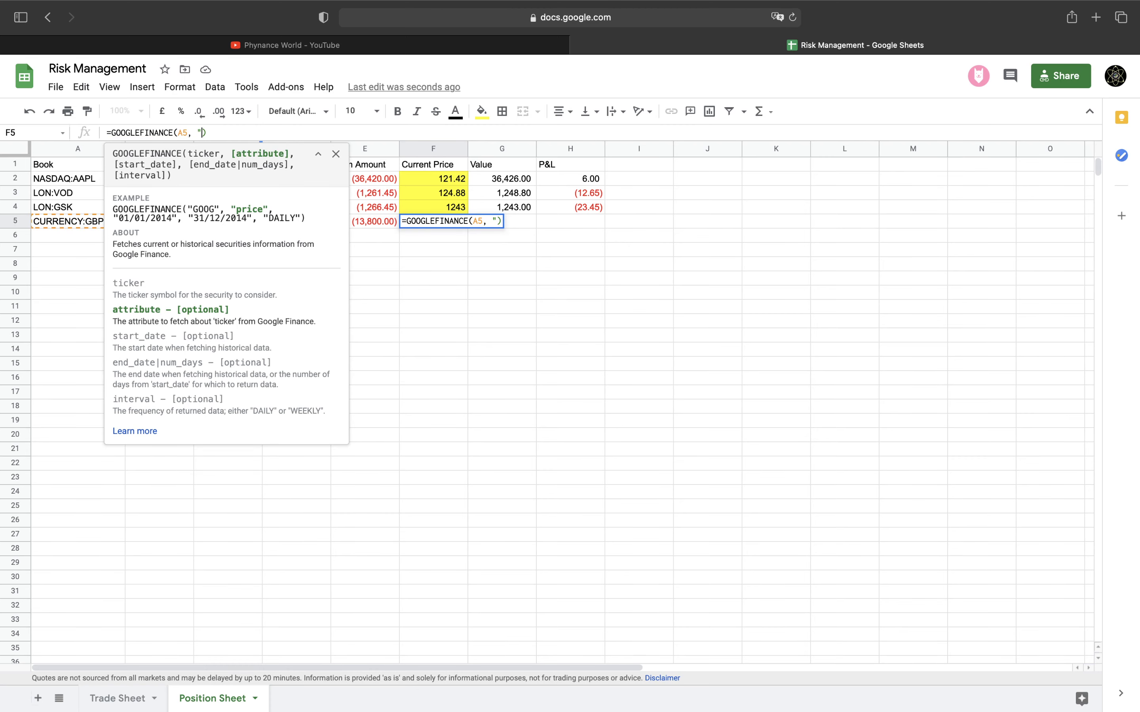
key("BackSpace")
key("BackSpace")
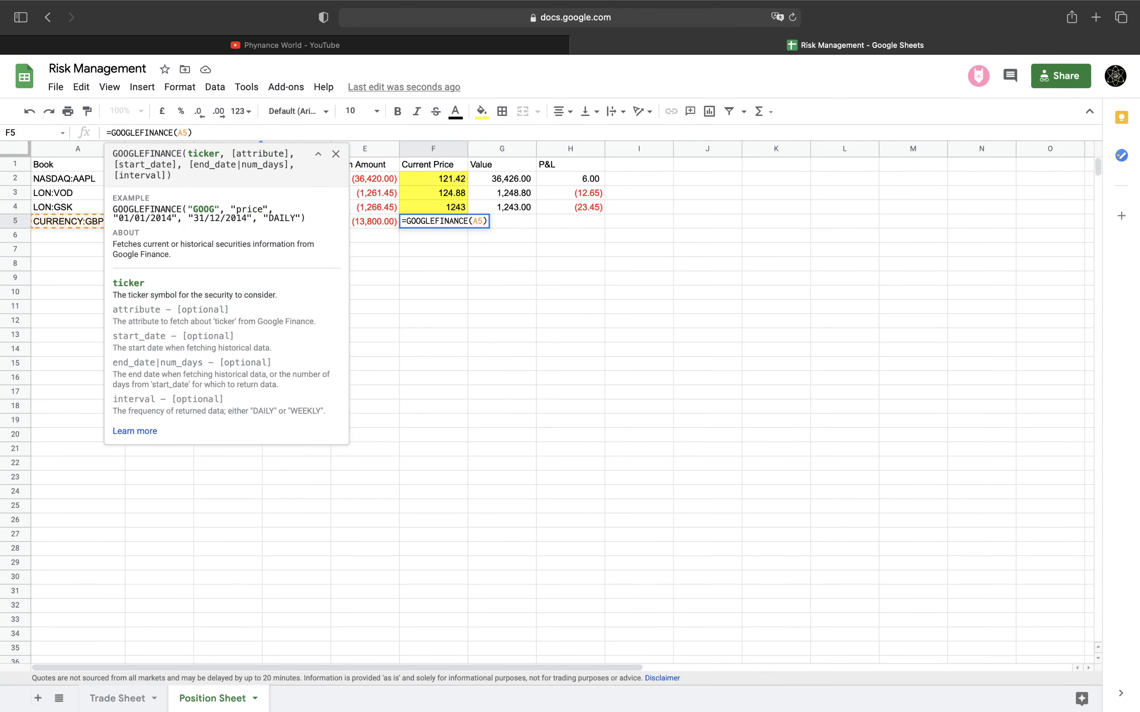
key("Return")
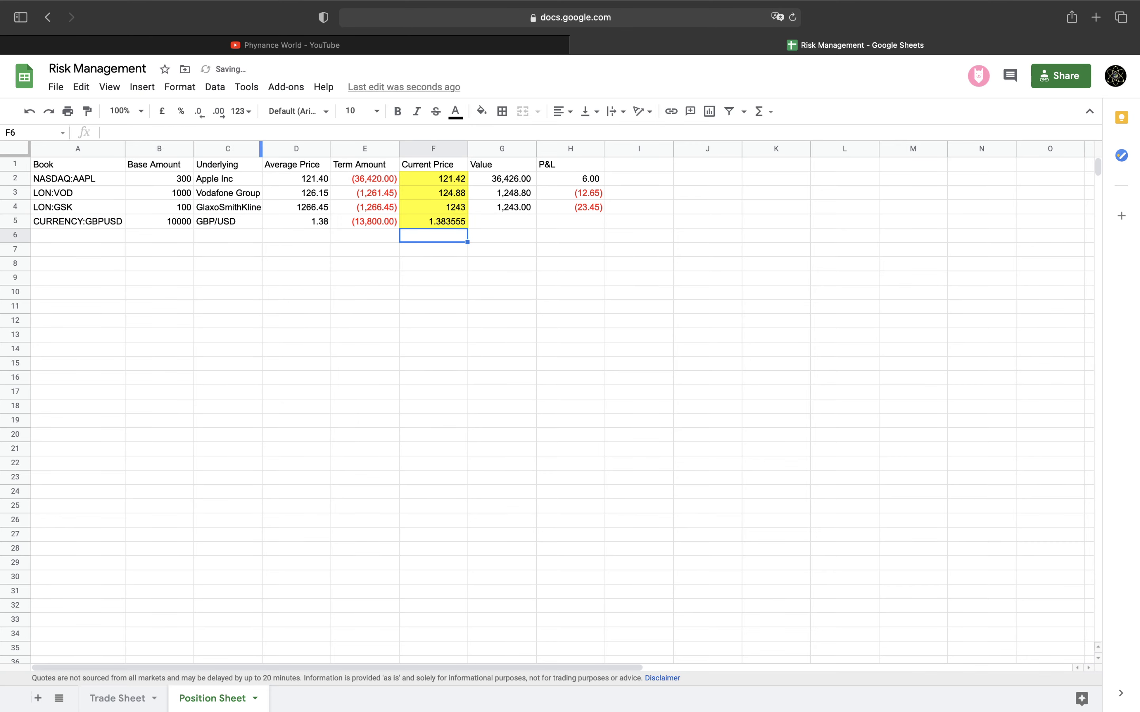
key("Up")
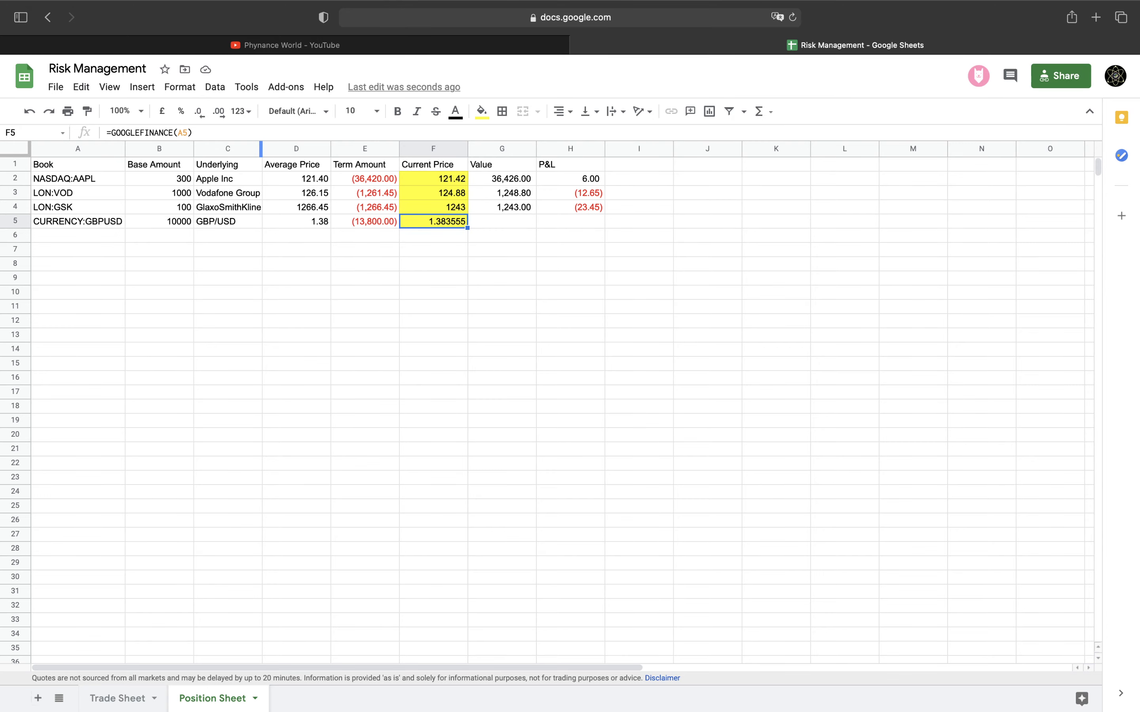
key("Right")
Copy the G2:H2 Value and P&L formulas into G5:H5, giving 13,835.55 and 35.55
key("Up")
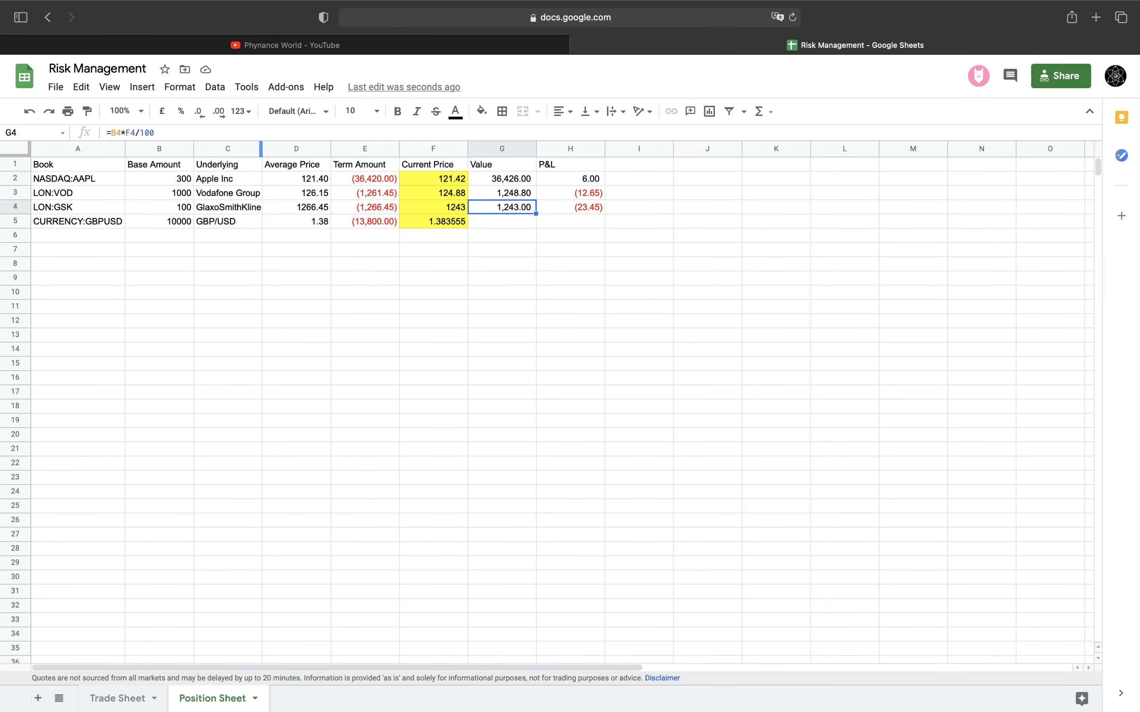
key("Up")
key("Up")
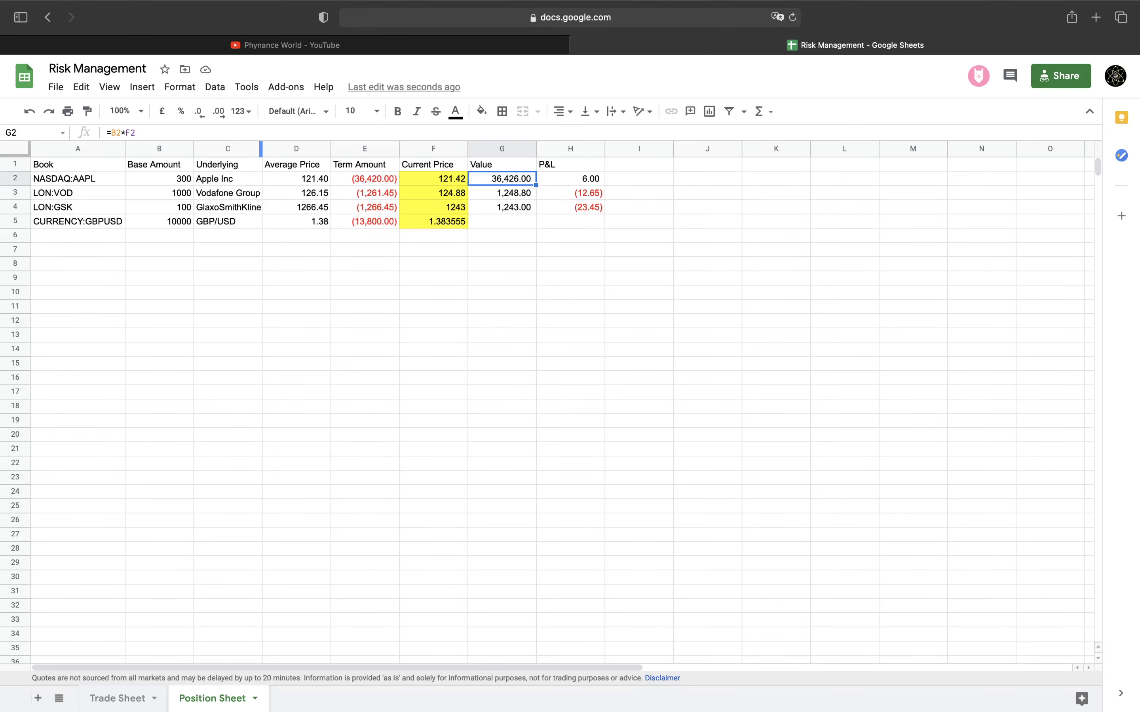
key("shift+Right")
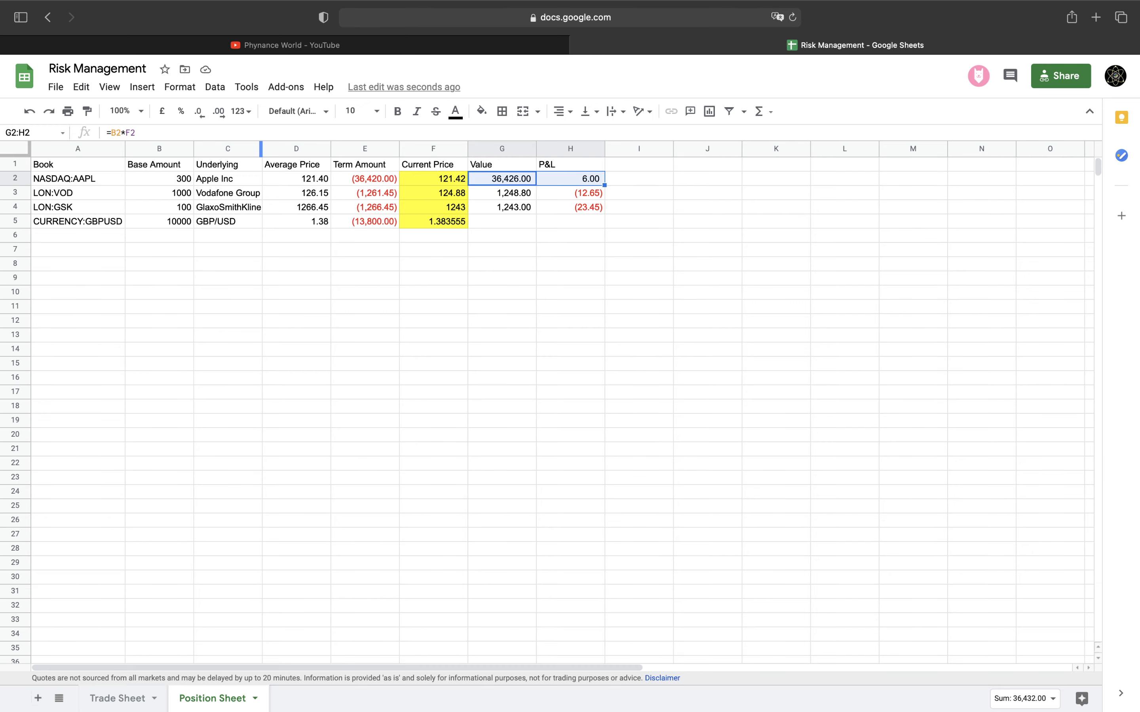
key("Down")
key("Down")
key("Down")
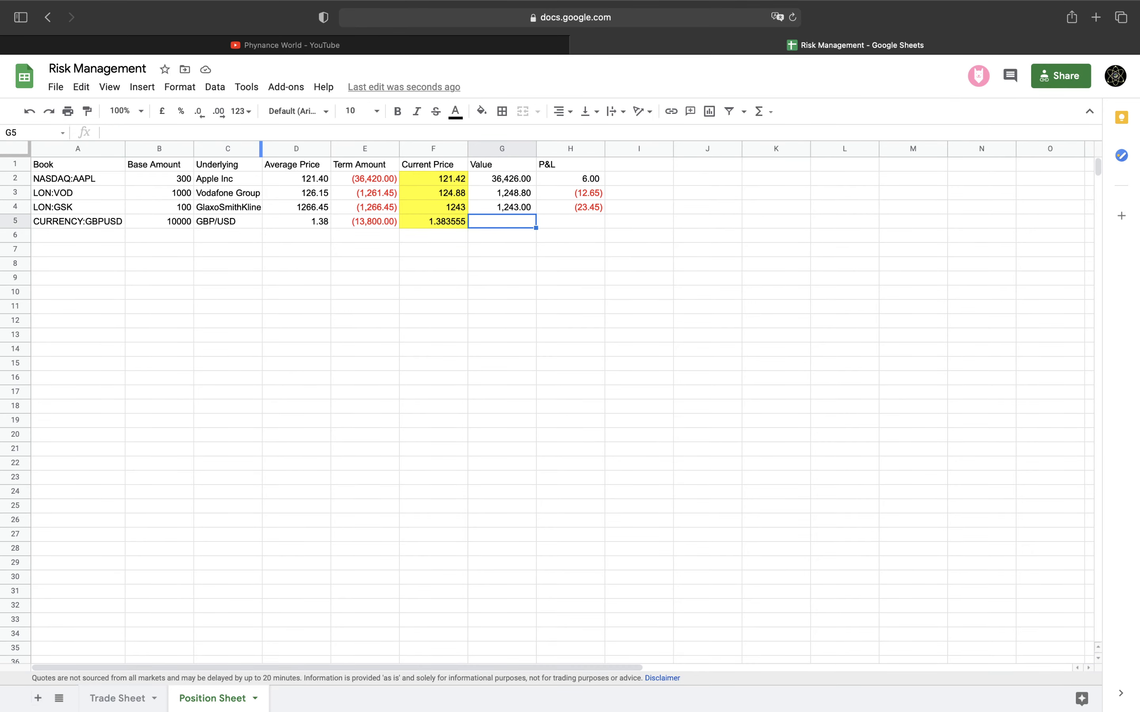
type("13,835.55\t35.55")
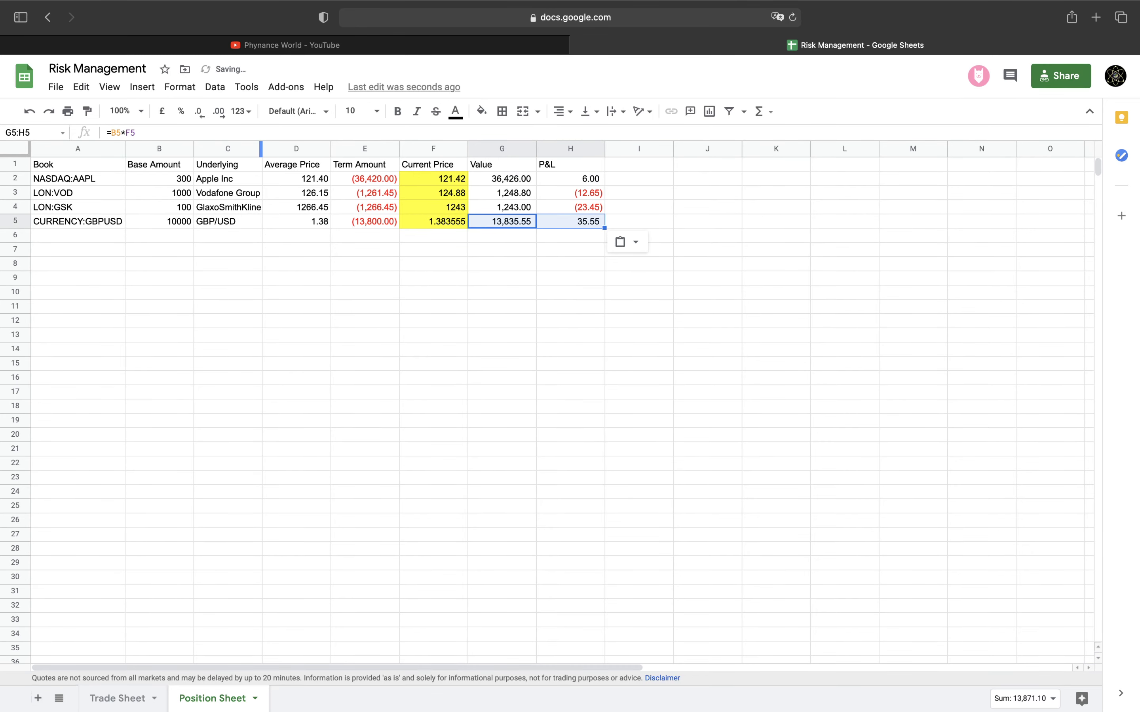
left_click(580, 224)
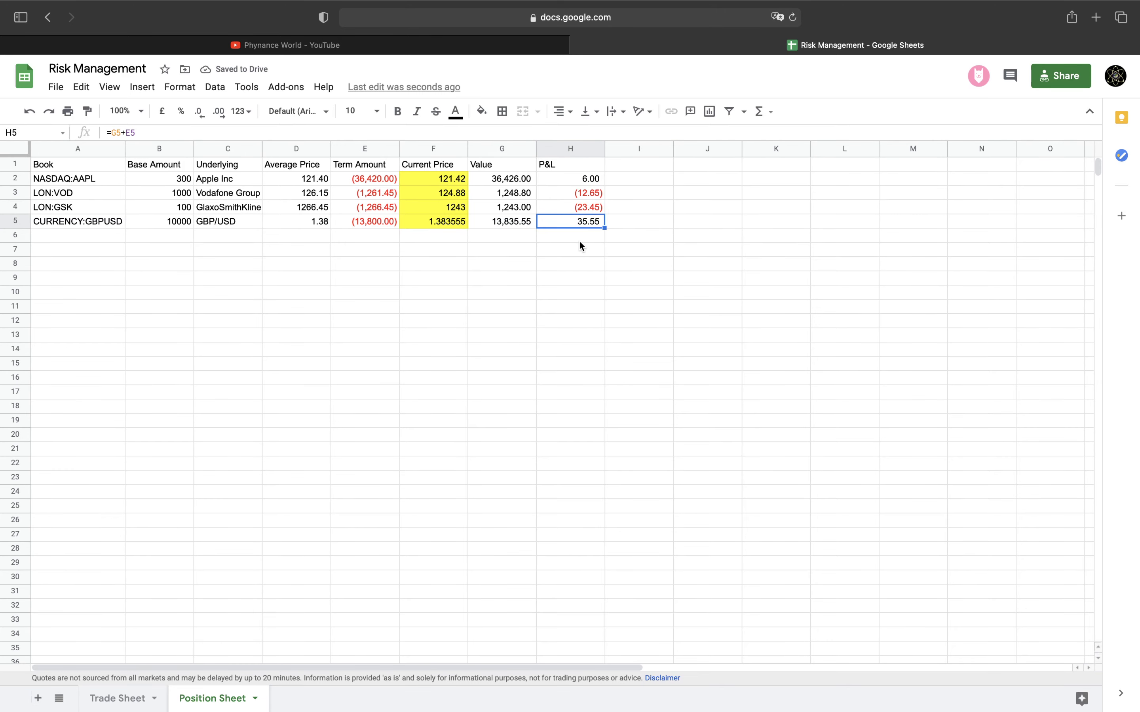
left_click(442, 222)
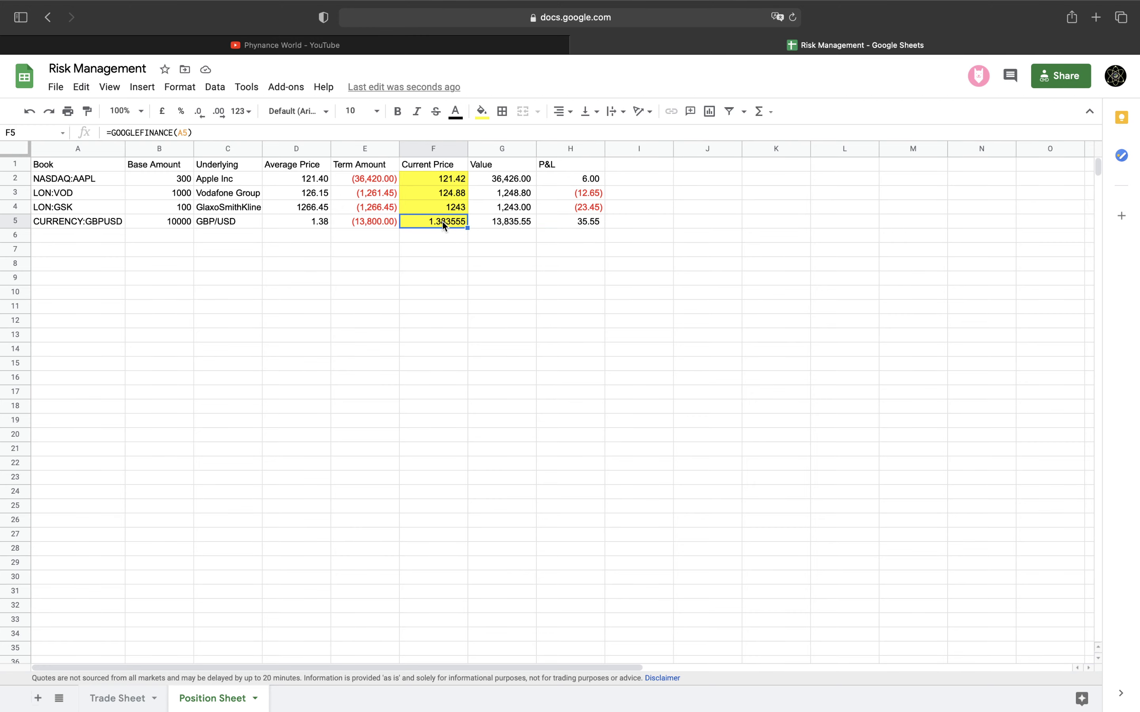
left_click(587, 222)
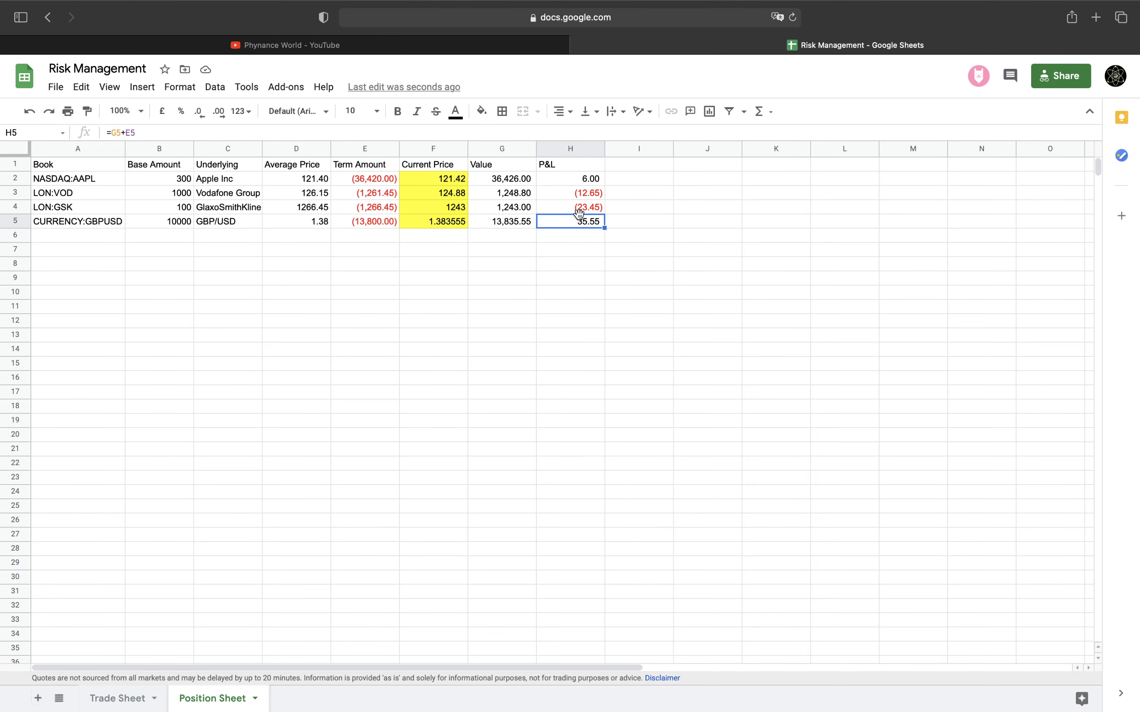
On the Trade Sheet, duplicate trade 5's row into row 7 as trade ID 6
left_click(130, 698)
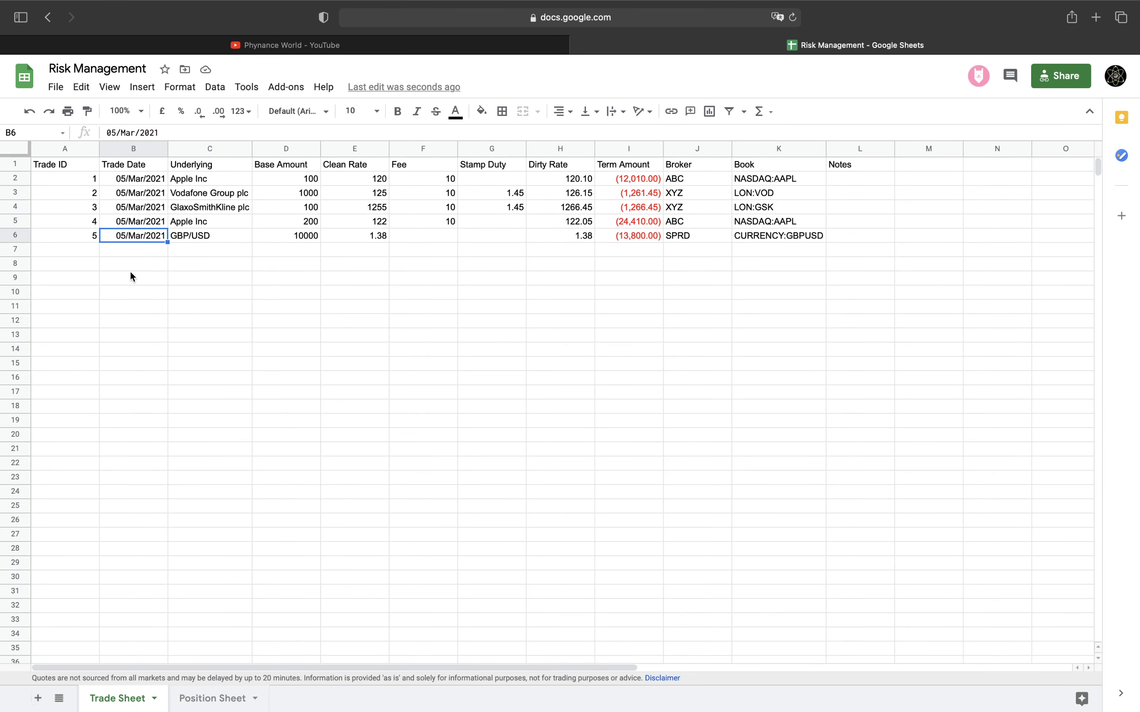
left_click_drag(81, 233, 735, 238)
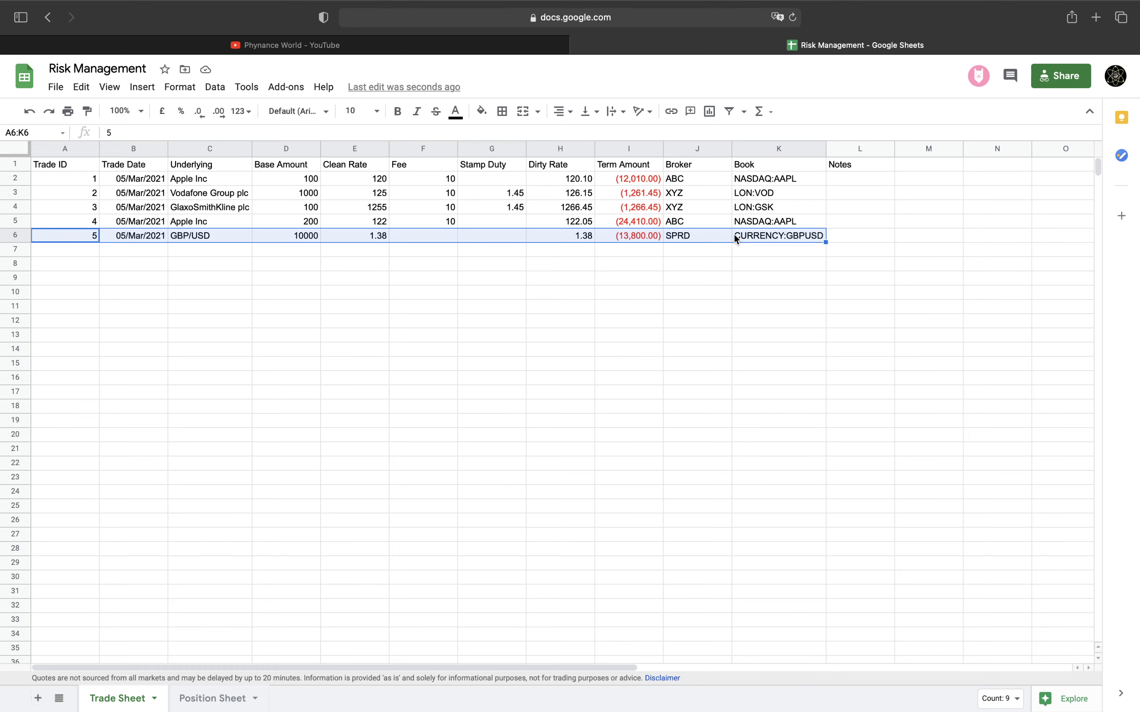
left_click(83, 248)
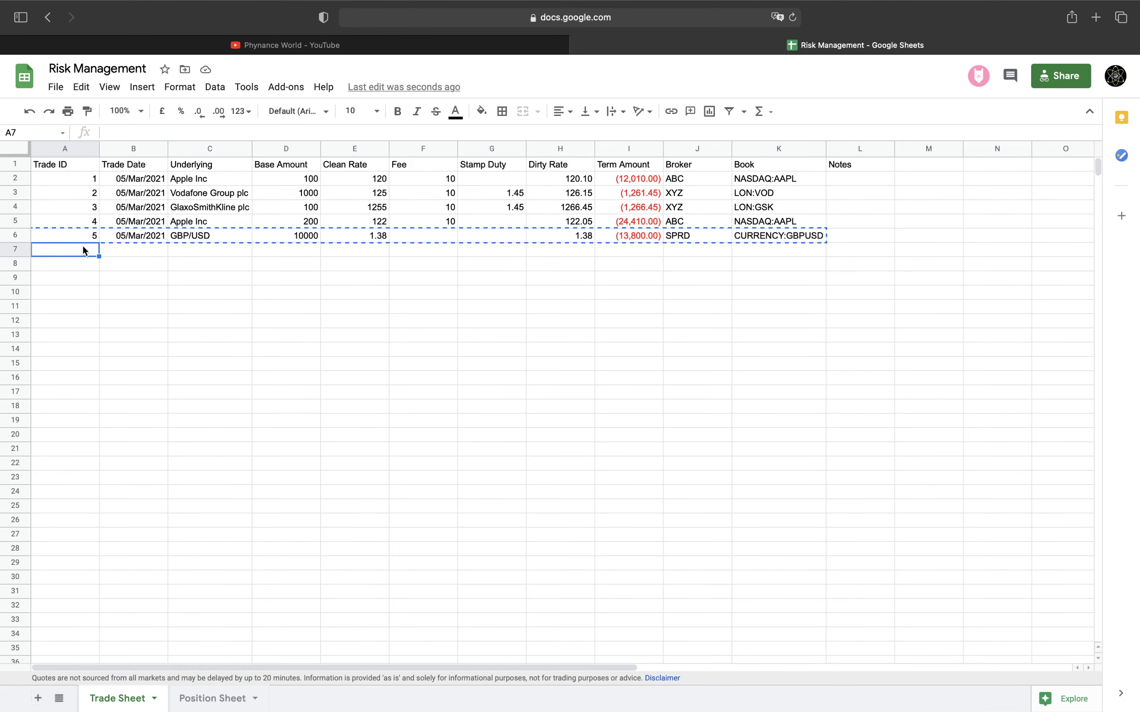
type("5\t05/Mar/2021\tGBP/USD\t10000\t1.38\t\t\t\t\tSPRD\tCURRENCY:GBPUSD")
type("6")
key("Tab")
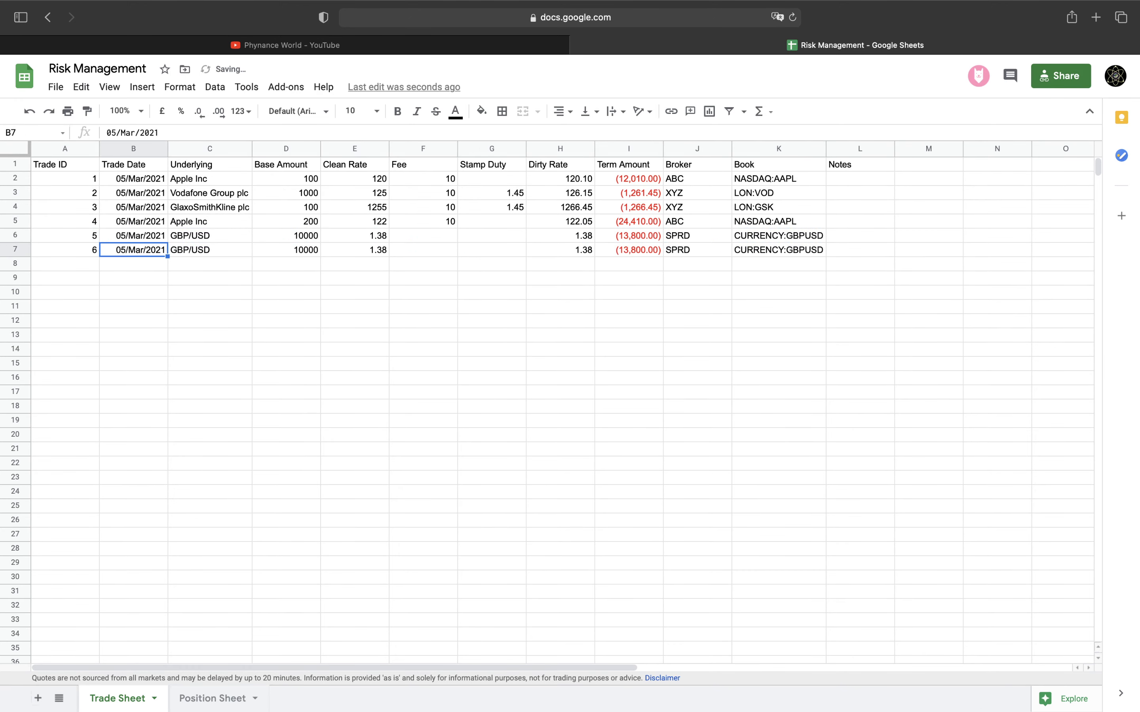
Set trade 6's base amount to 20000 and clean rate to 1.381, then view Position Sheet
left_click(270, 249)
type("20000")
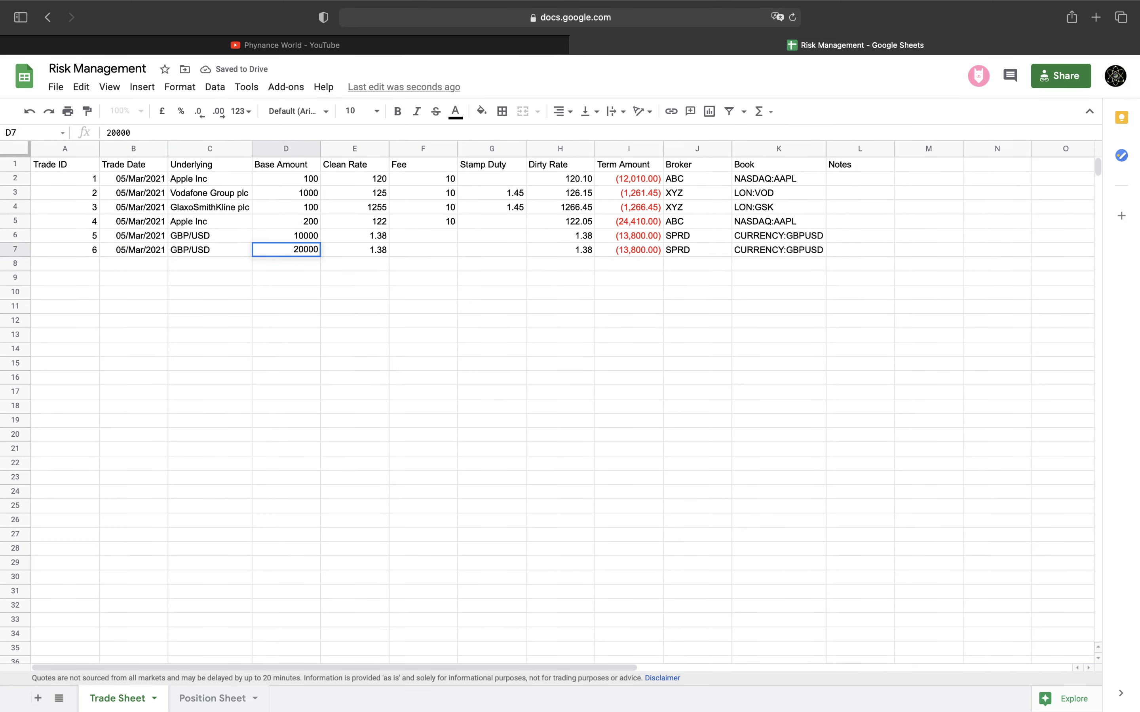
key("Return")
key("Right")
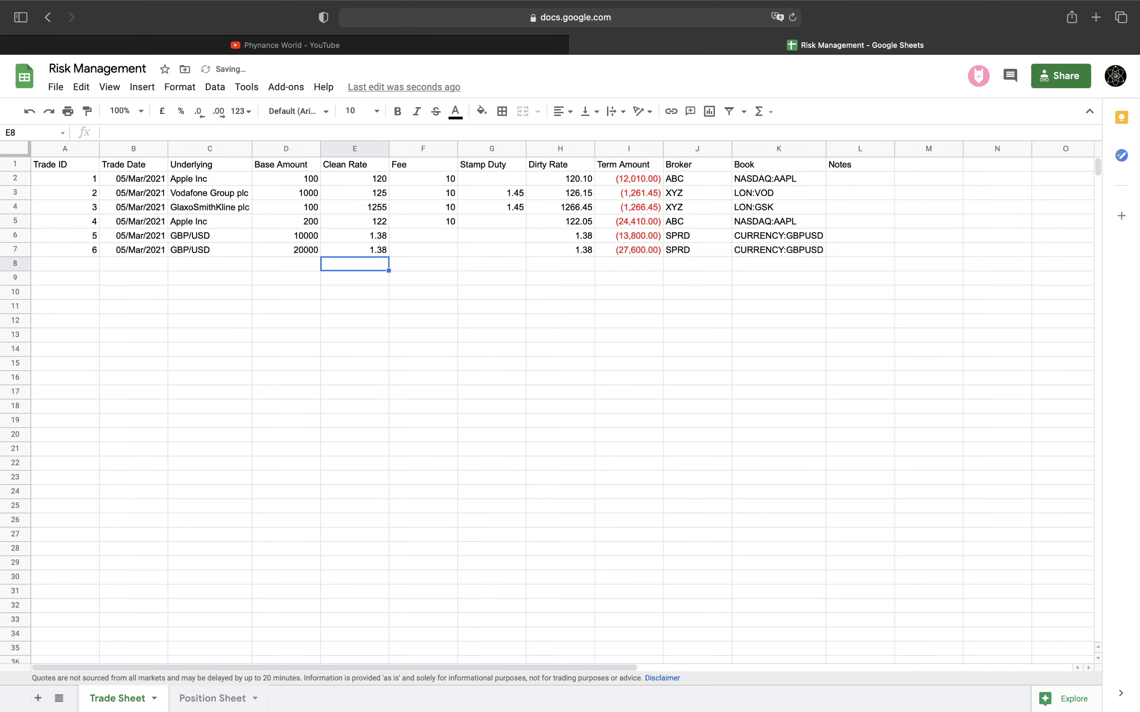
key("Up")
type("1.381")
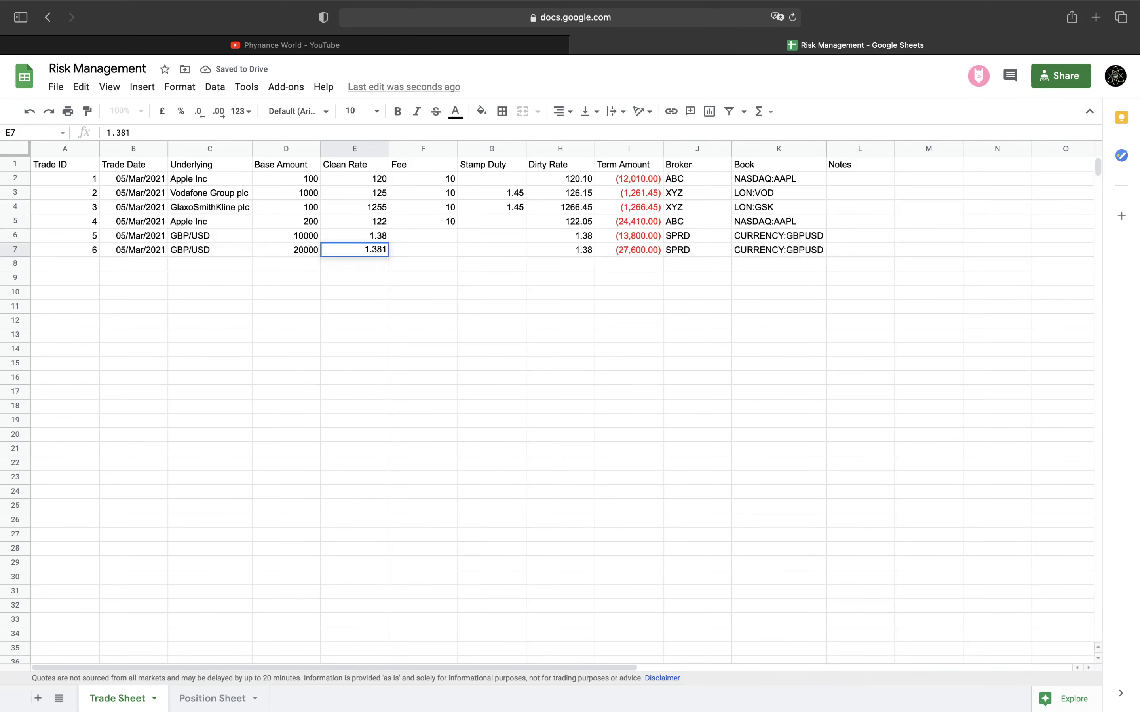
key("Tab")
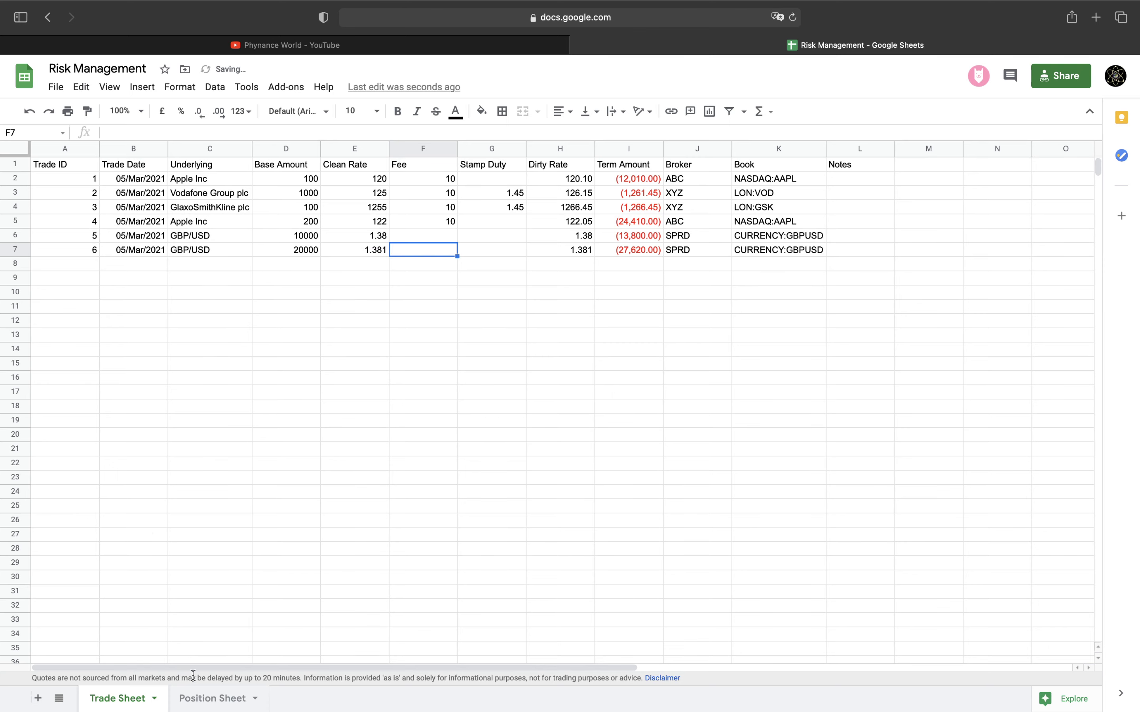
left_click(194, 696)
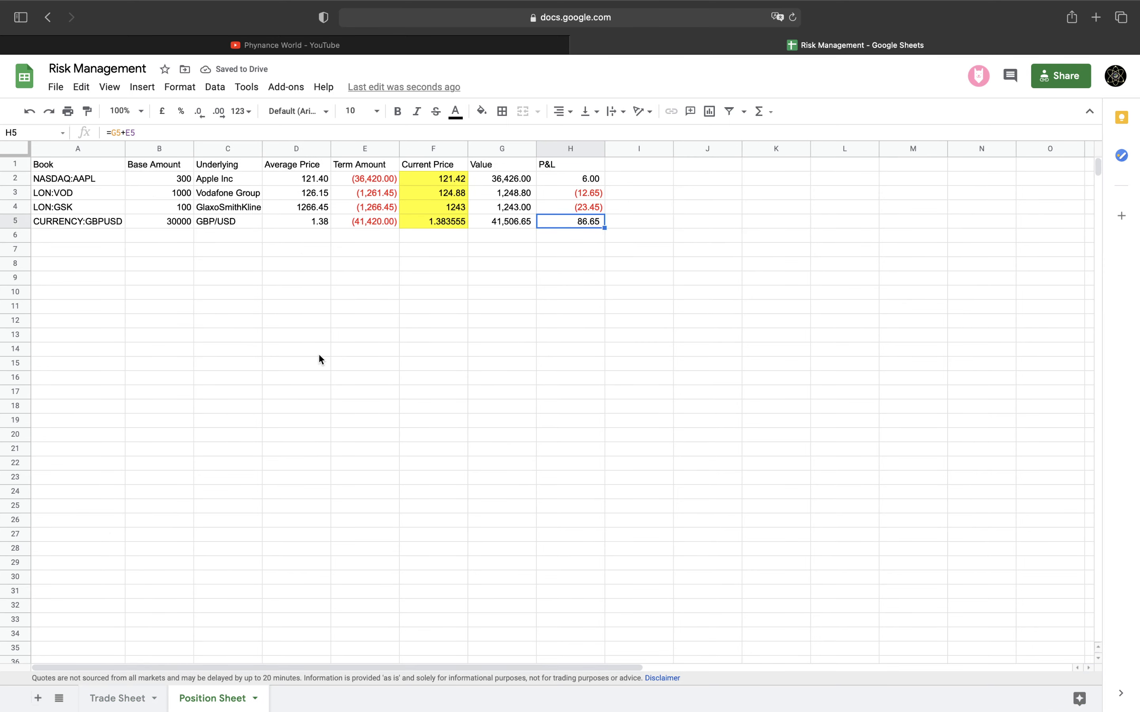
Show the GBP/USD average price as 1.38067 and the current price as 1.38356
left_click(309, 225)
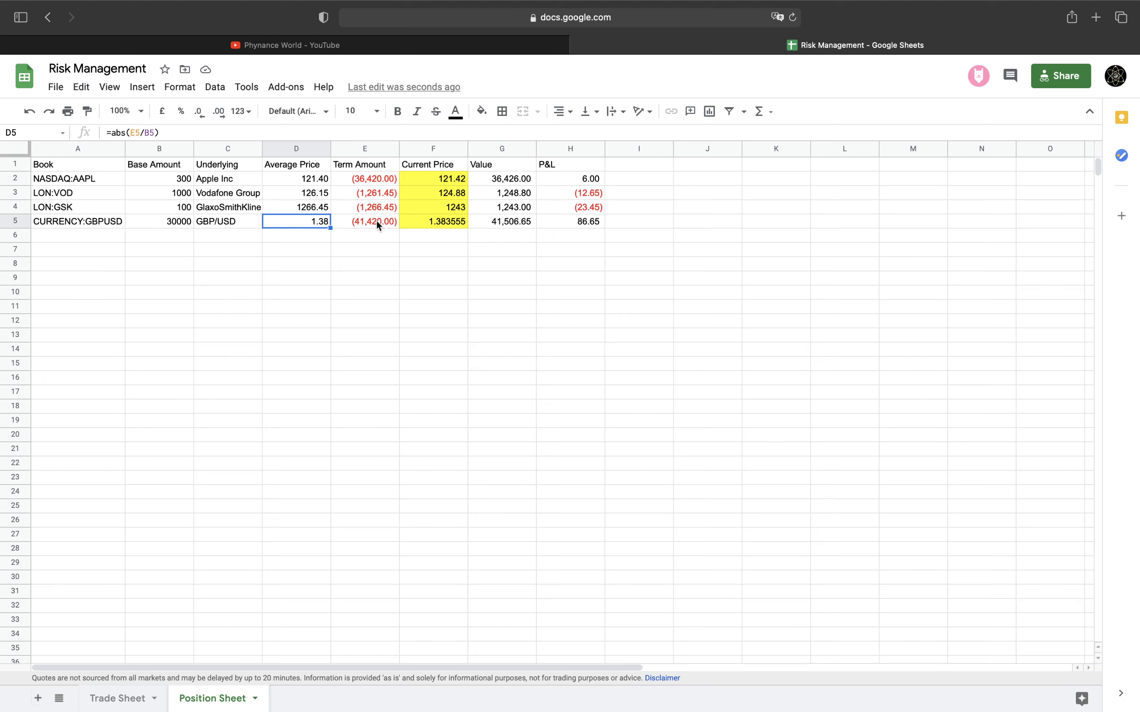
left_click(218, 113)
left_click(218, 113)
left_click(218, 115)
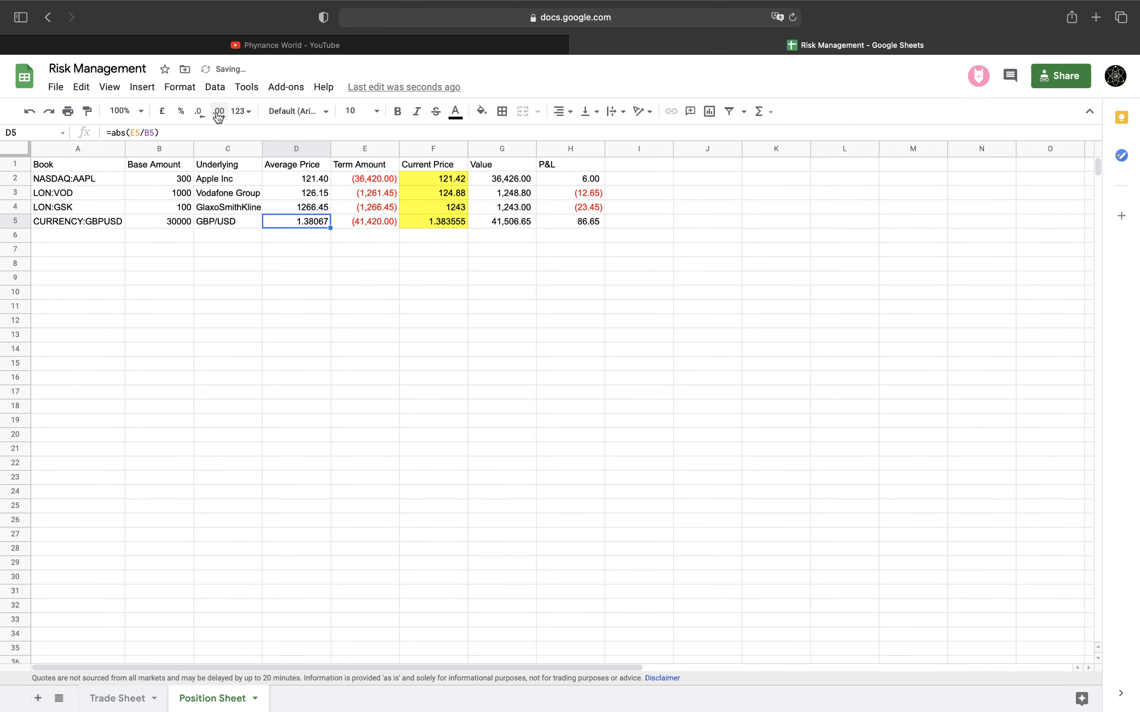
left_click(447, 225)
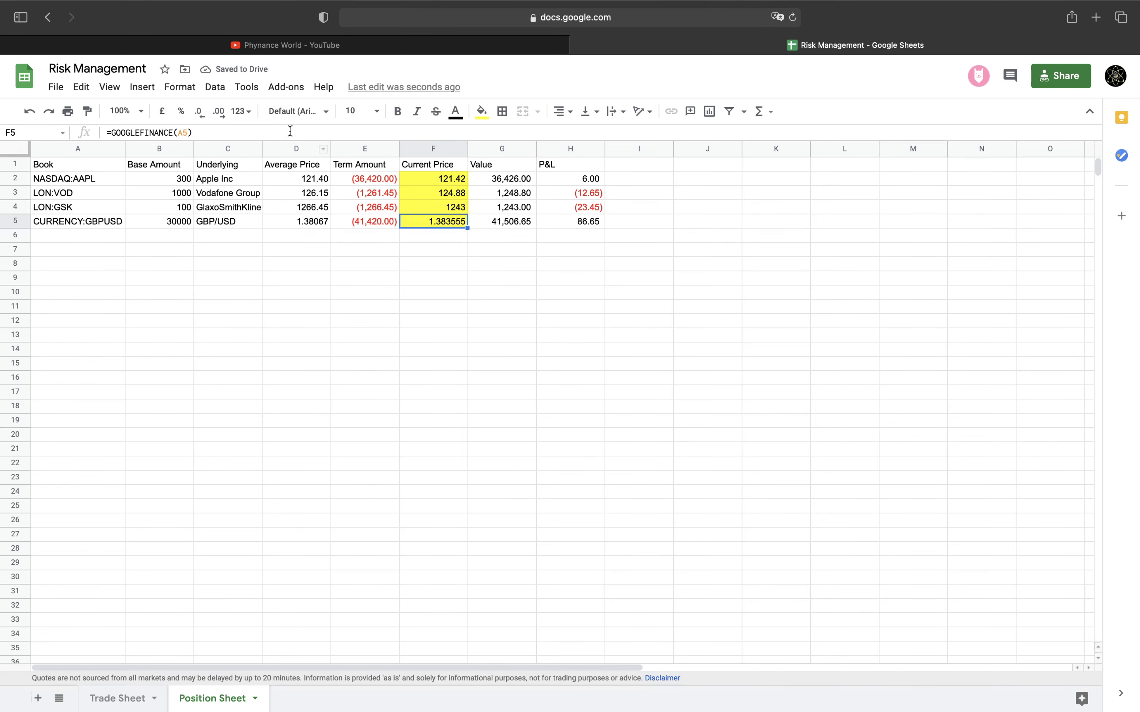
left_click(200, 113)
Check the value and P&L formulas in G5 and H5, then return to the Trade Sheet
left_click(503, 223)
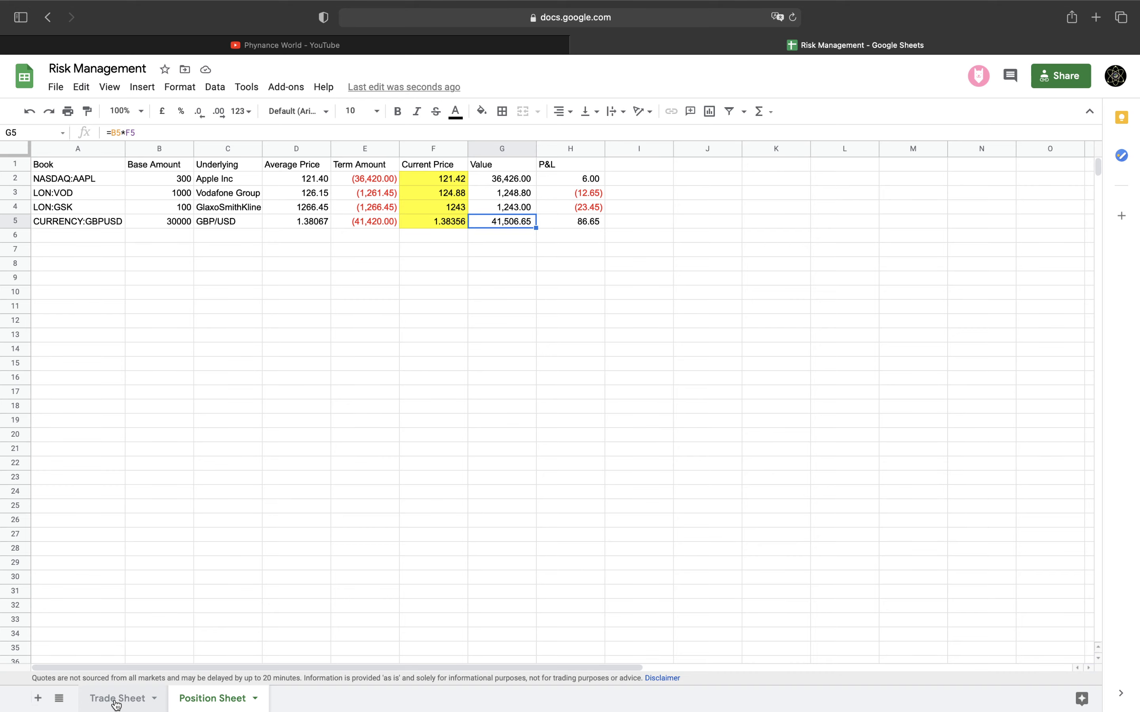
left_click(573, 226)
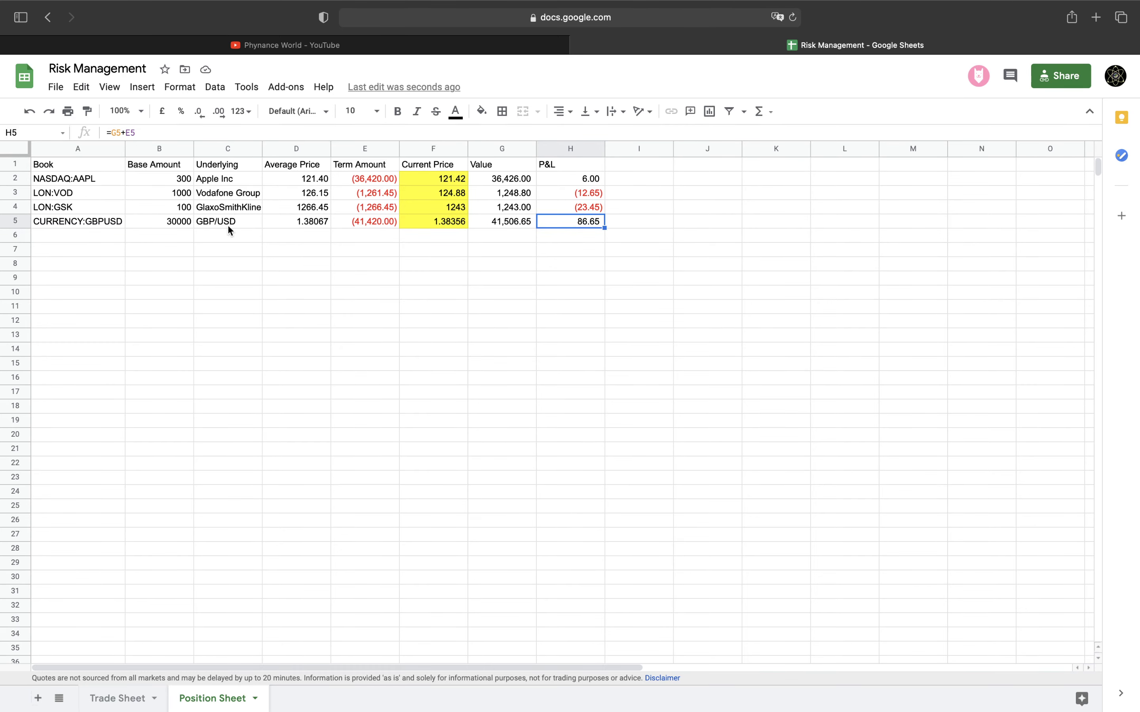
left_click(124, 698)
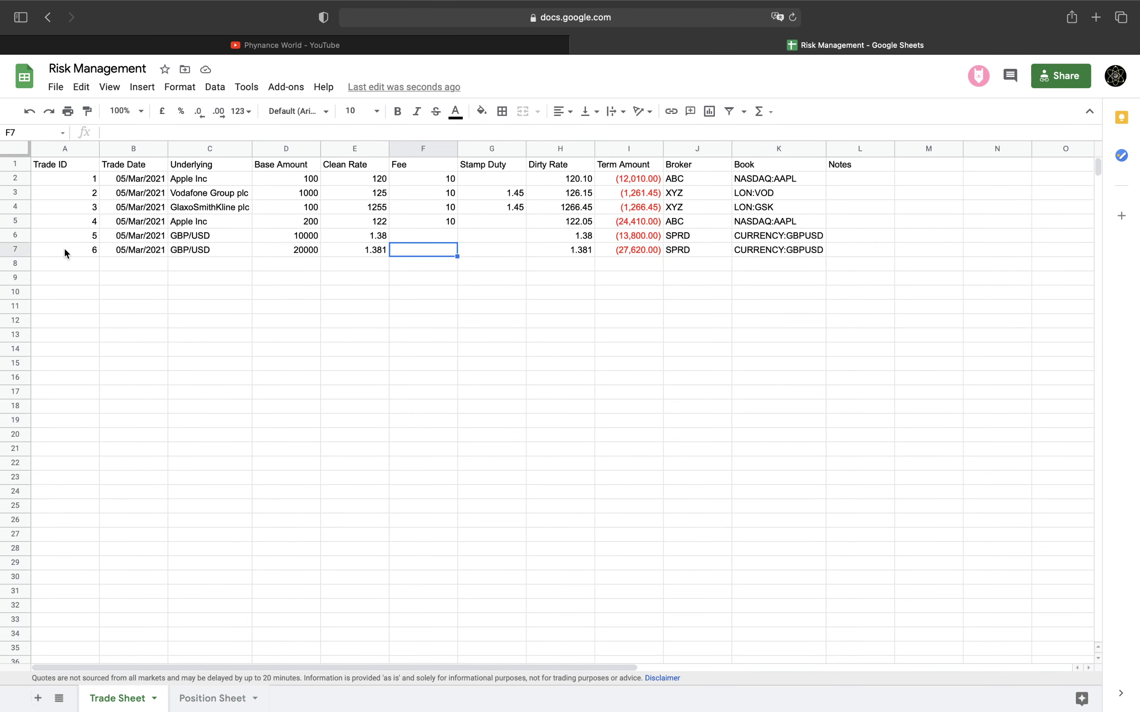
Copy trade 6's row into row 8, changing it to USD/JPY at a 108 clean rate
left_click_drag(39, 244, 745, 259)
key("super+c")
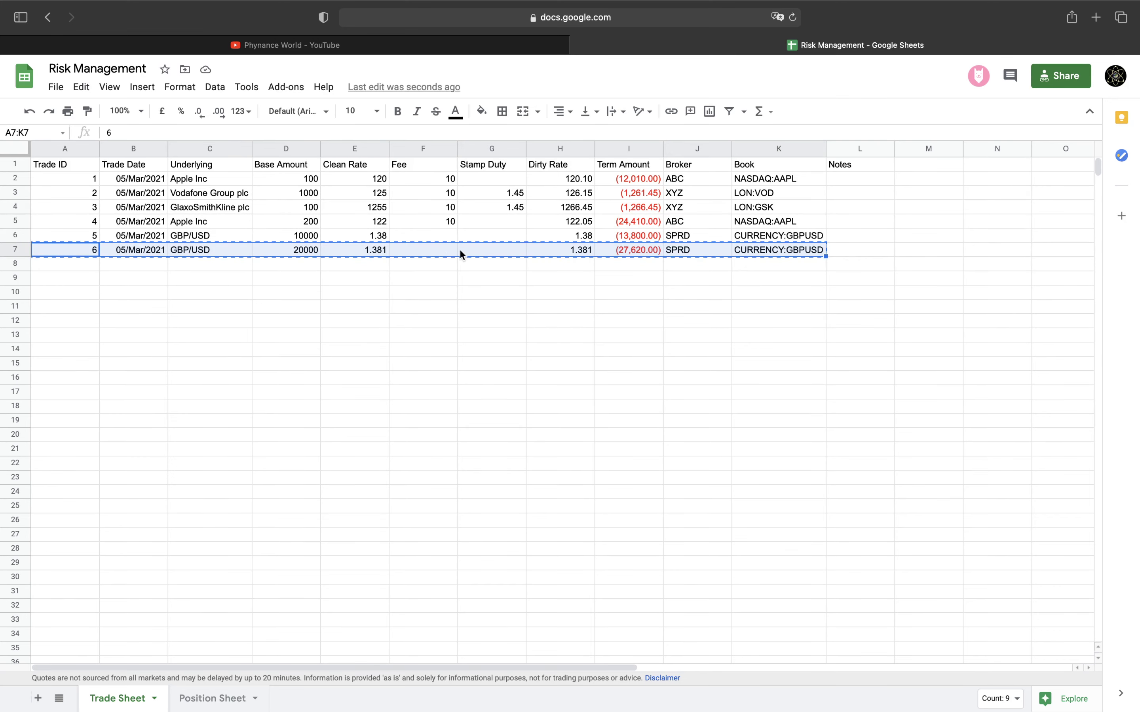
left_click(81, 261)
key("super+v")
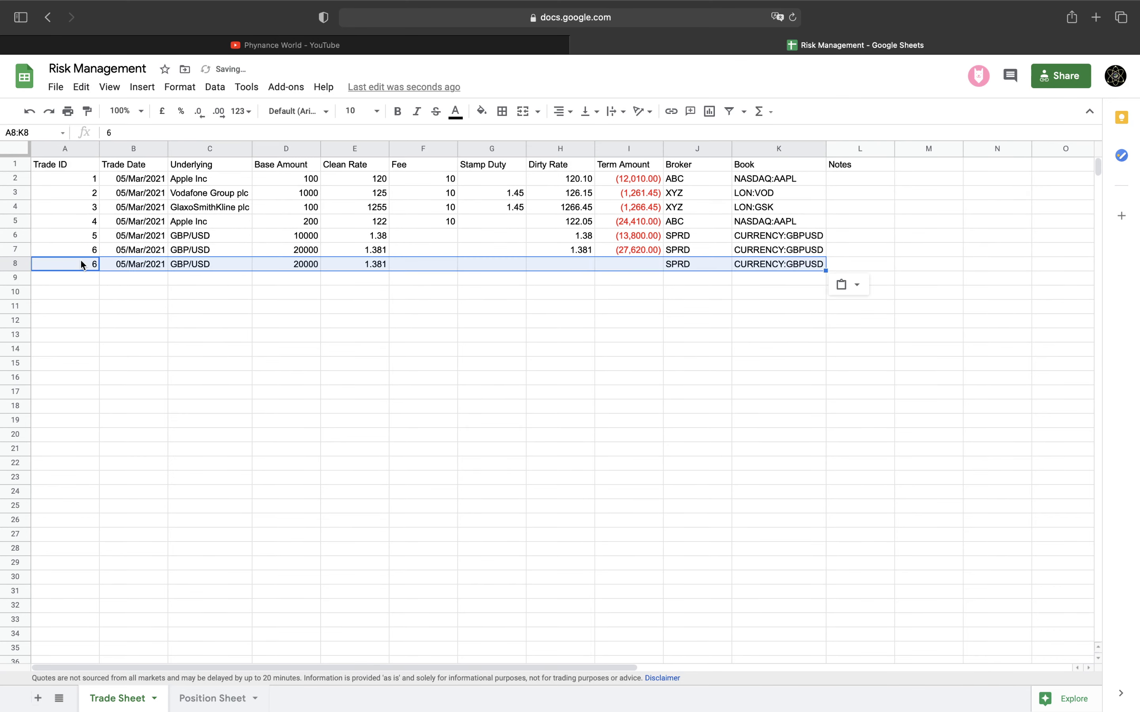
left_click(208, 263)
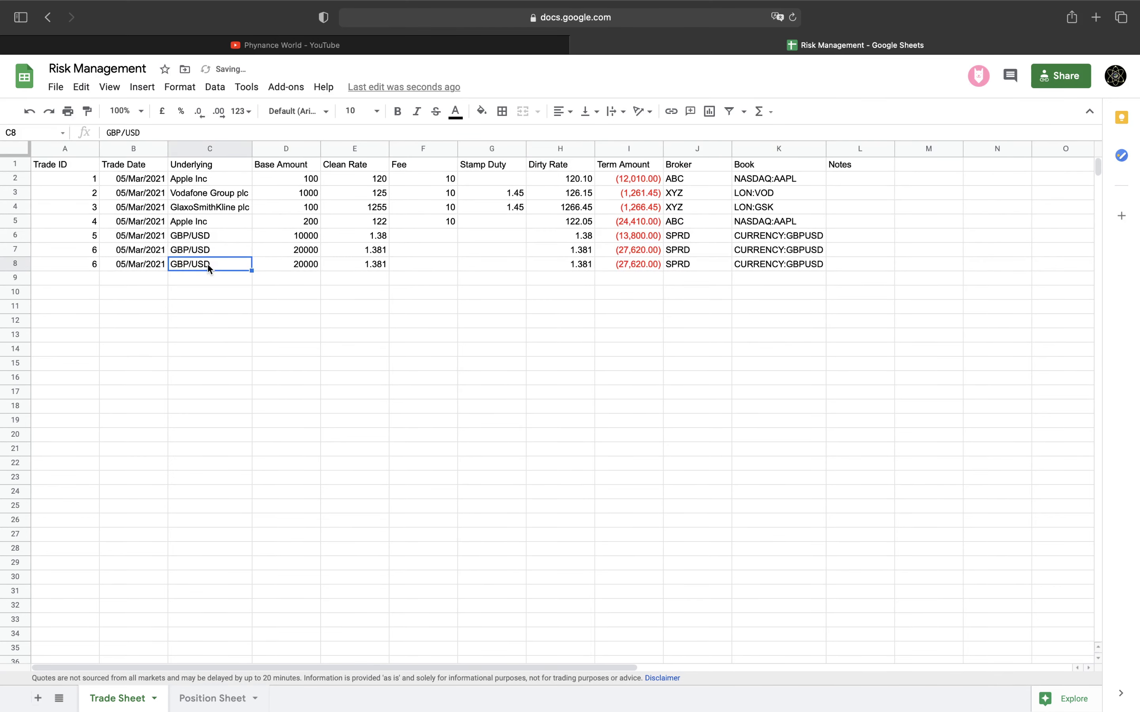
type("USD/J")
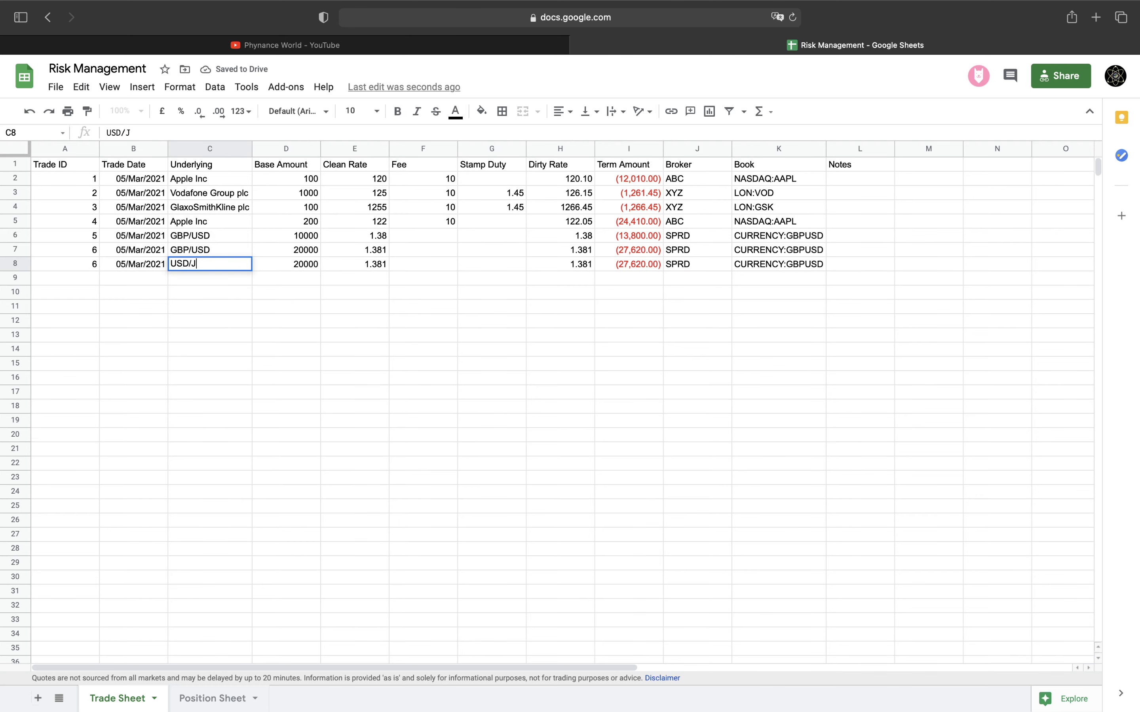
type("PY")
key("Tab")
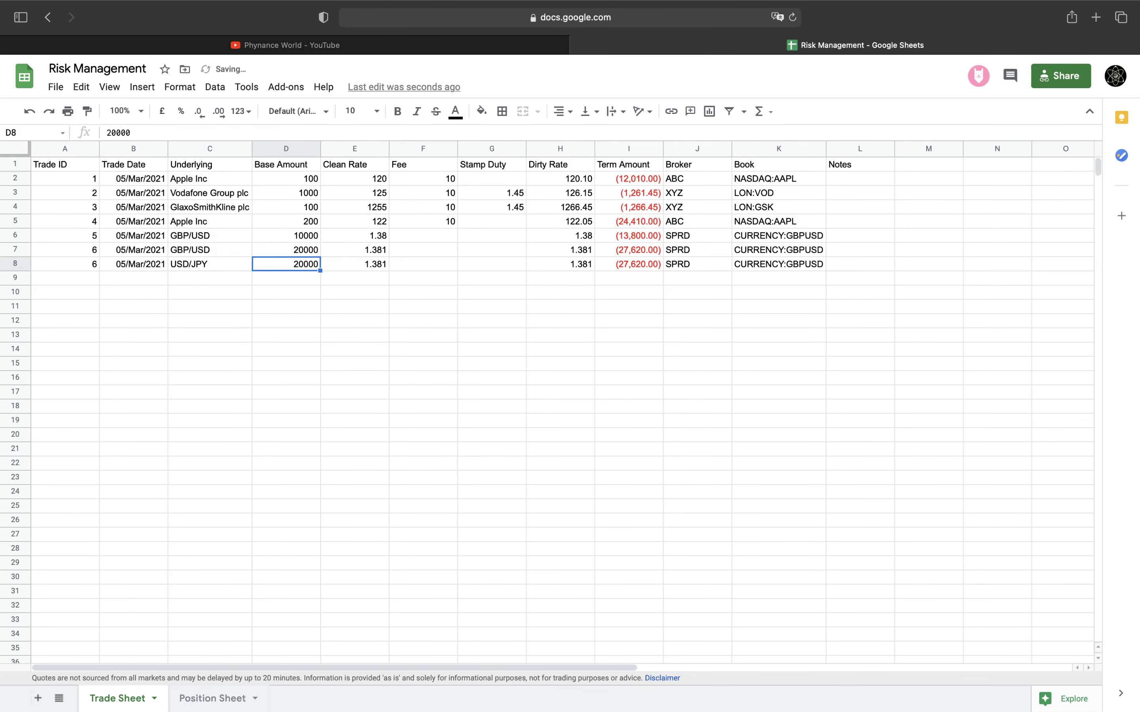
key("Tab")
type("10")
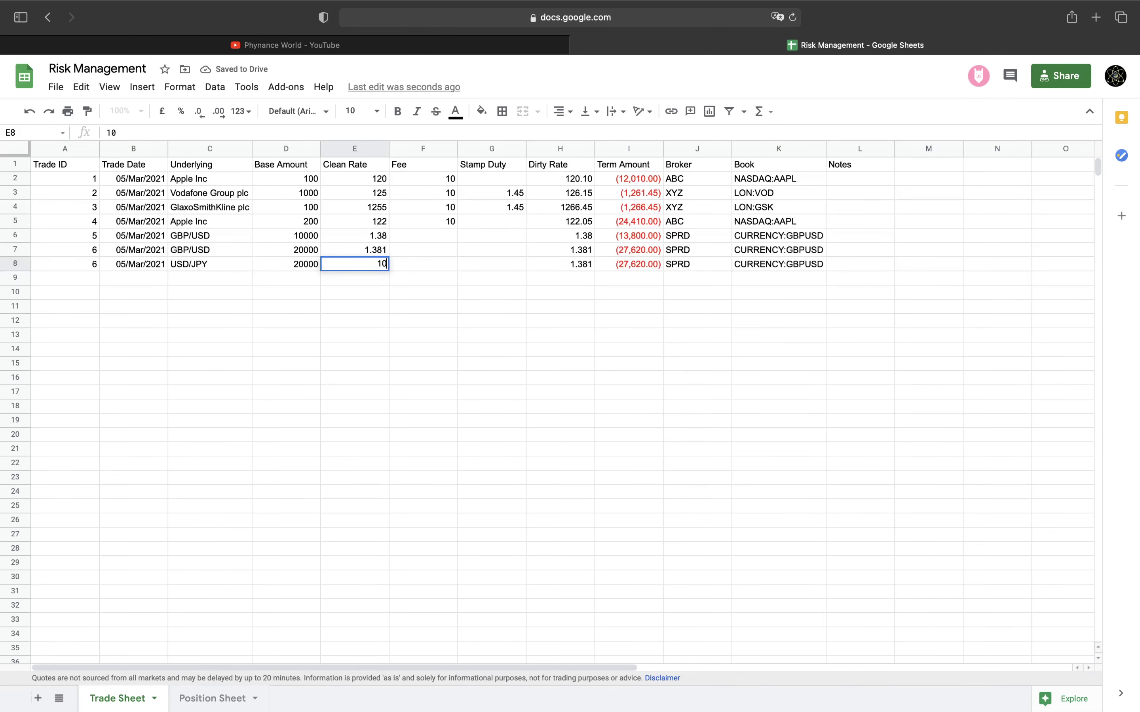
type("8")
key("Tab")
key("Tab")
key("Tab")
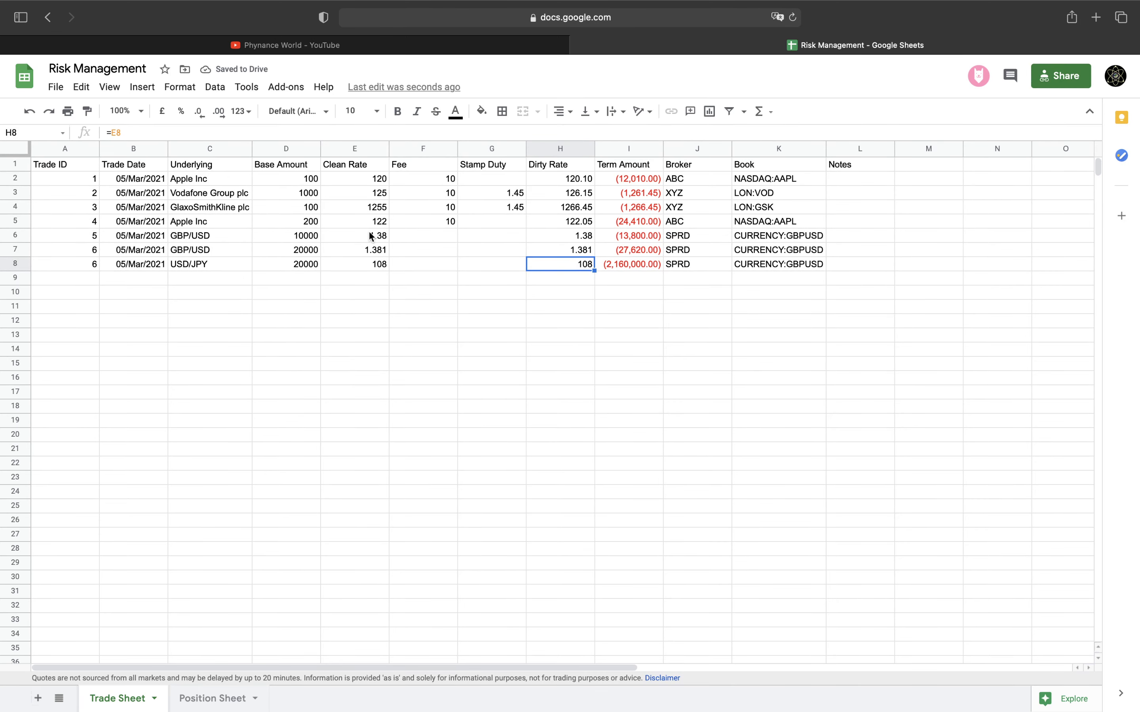
left_click_drag(371, 234, 370, 250)
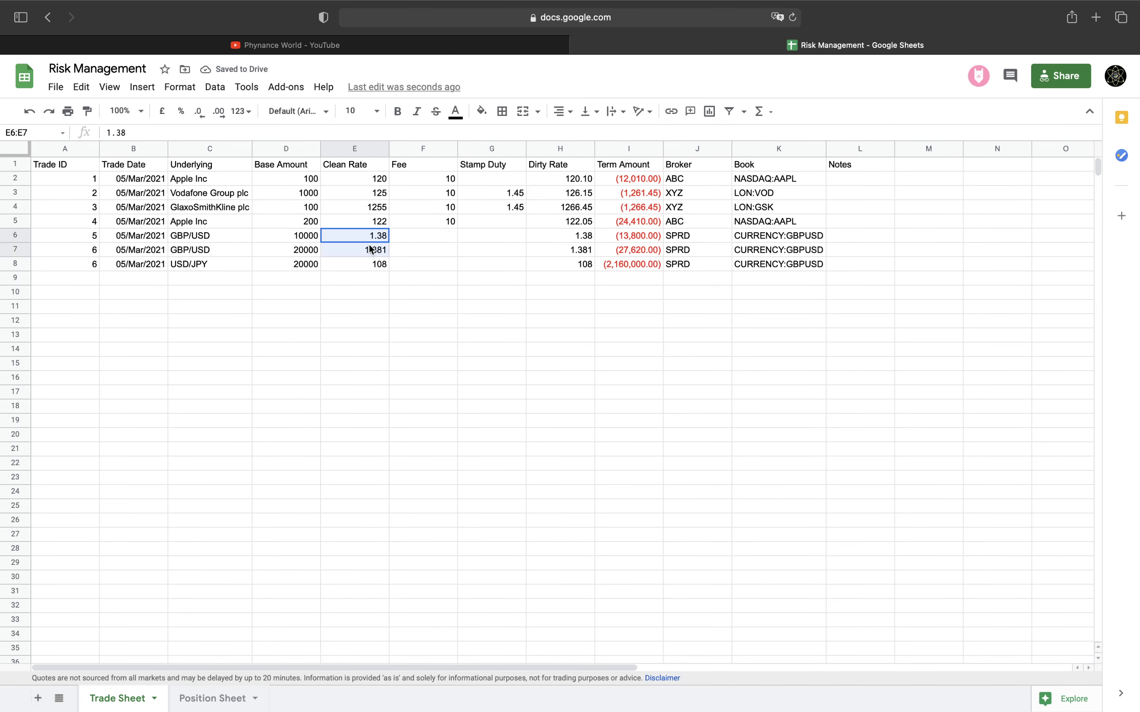
Show the GBP/USD rates in E6:E7 to five decimals and the USD/JPY rate in E8 as 108.000
left_click(220, 113)
left_click(220, 113)
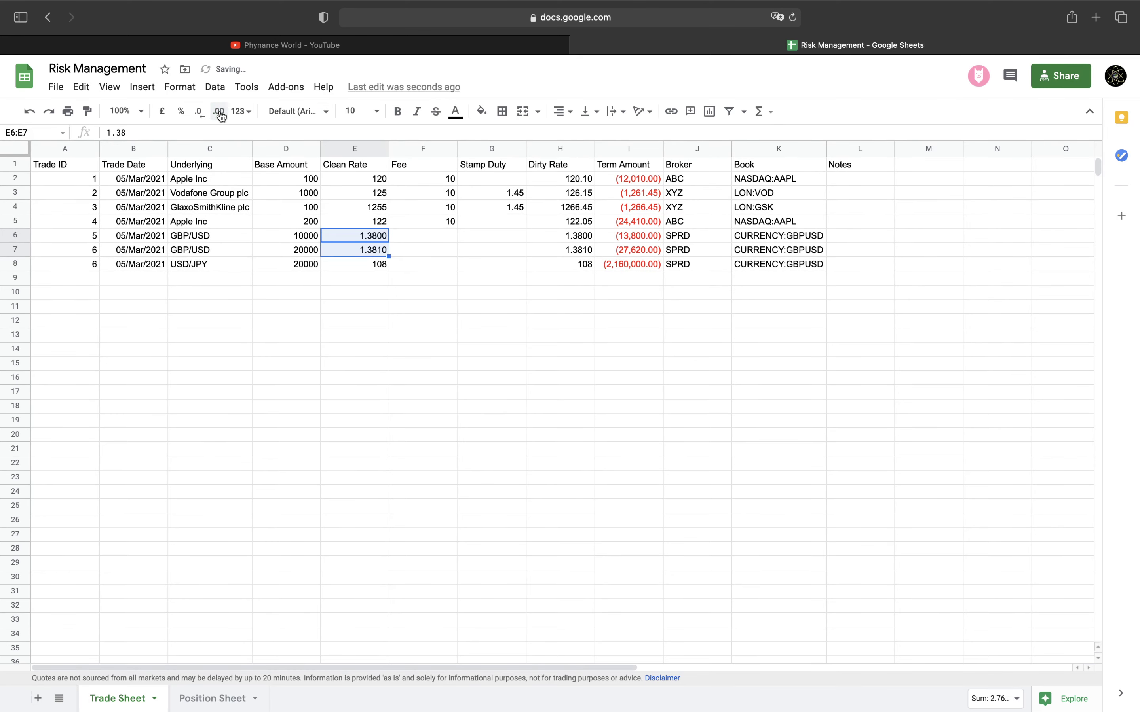
left_click(220, 114)
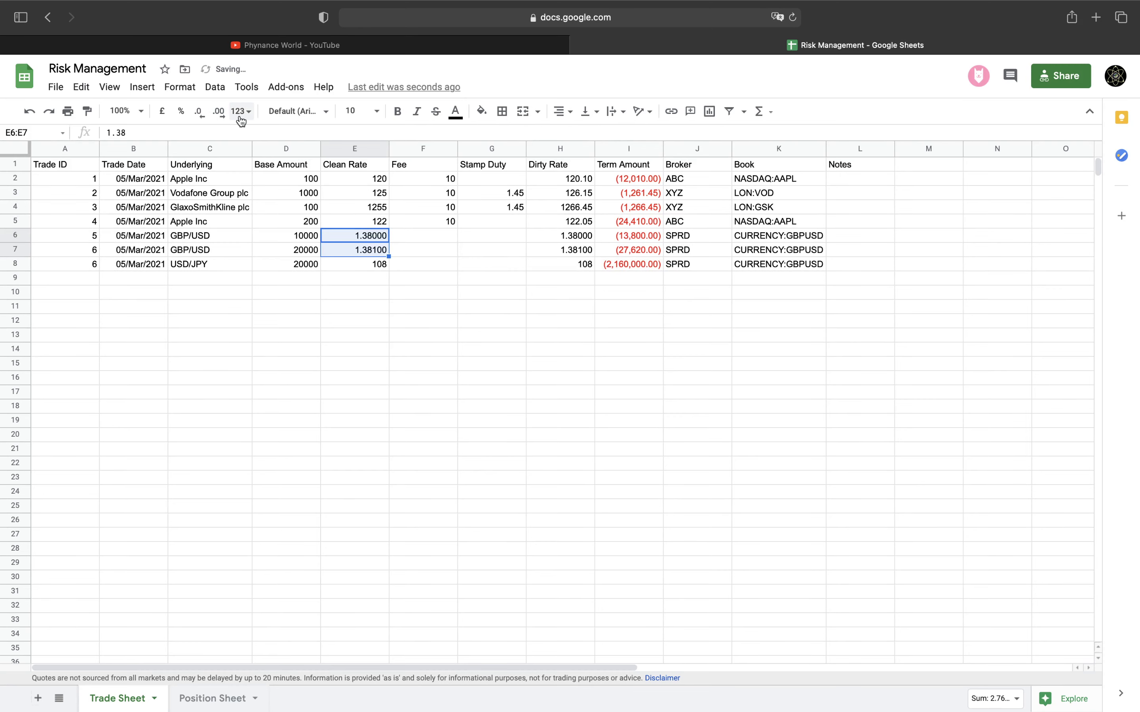
left_click(356, 267)
left_click(218, 114)
left_click(218, 114)
left_click(219, 113)
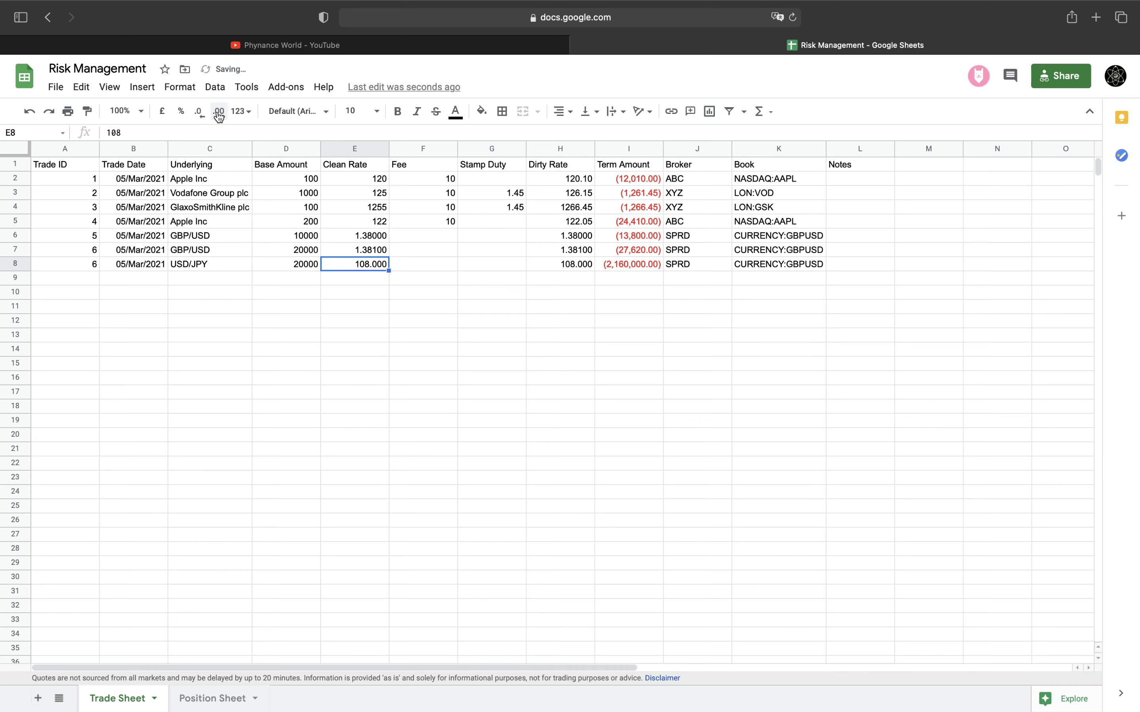
Change the USD/JPY trade's book in K8 from CURRENCY:GBPUSD to CURRENCY:USDJPY
left_click(643, 264)
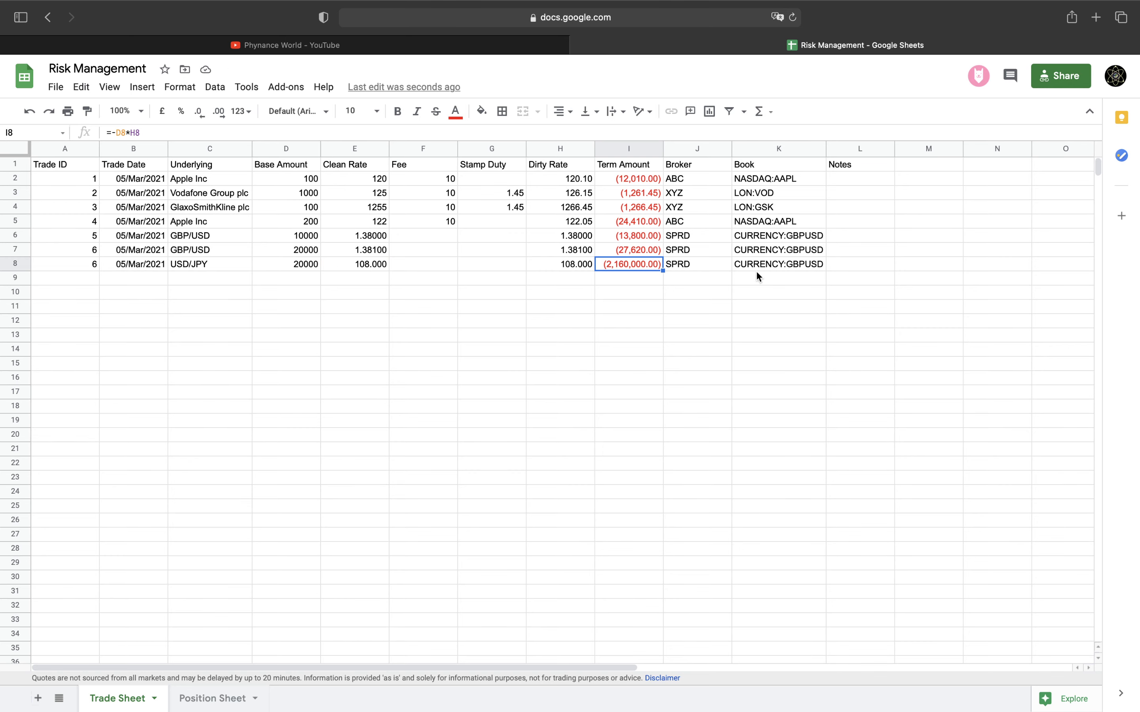
left_click(778, 264)
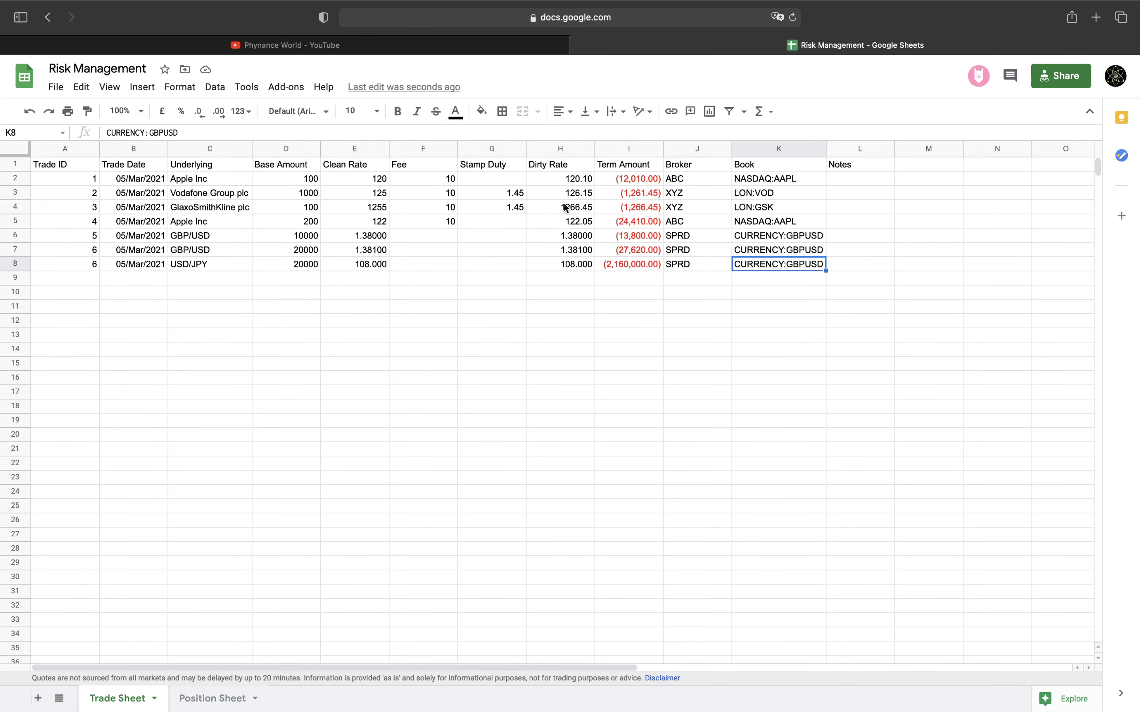
left_click(423, 133)
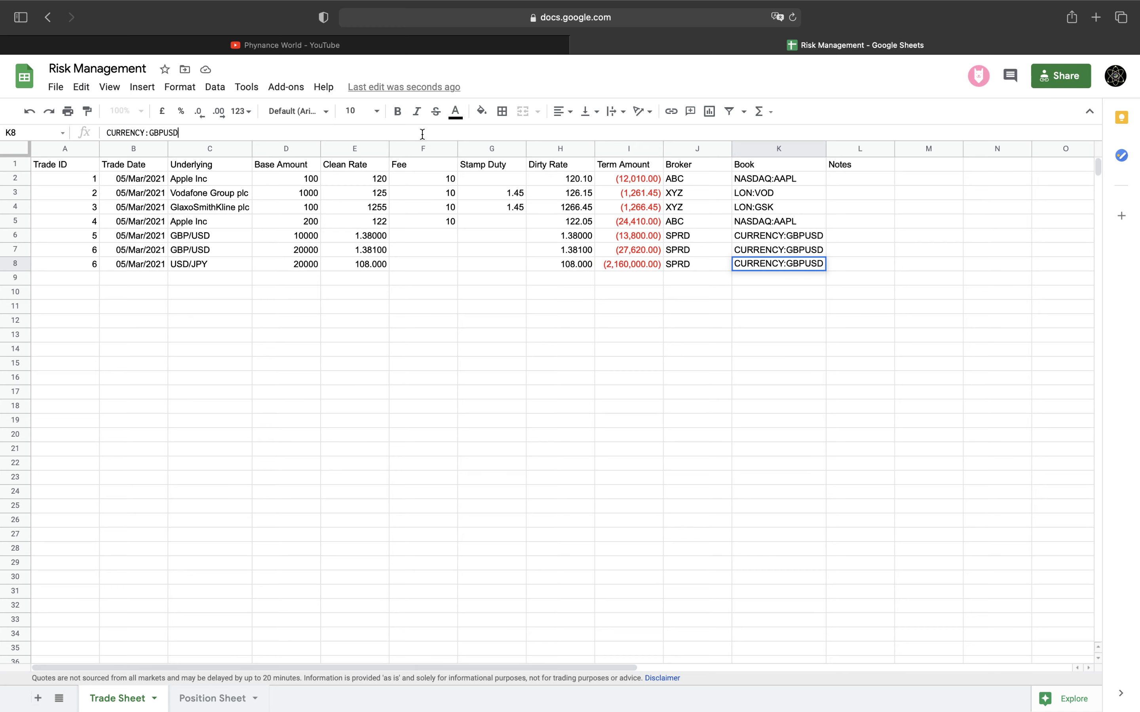
key("Left")
key("Left")
key("Left")
key("BackSpace")
key("BackSpace")
key("BackSpace")
key("Right")
key("Right")
key("Right")
type("JPY")
key("Return")
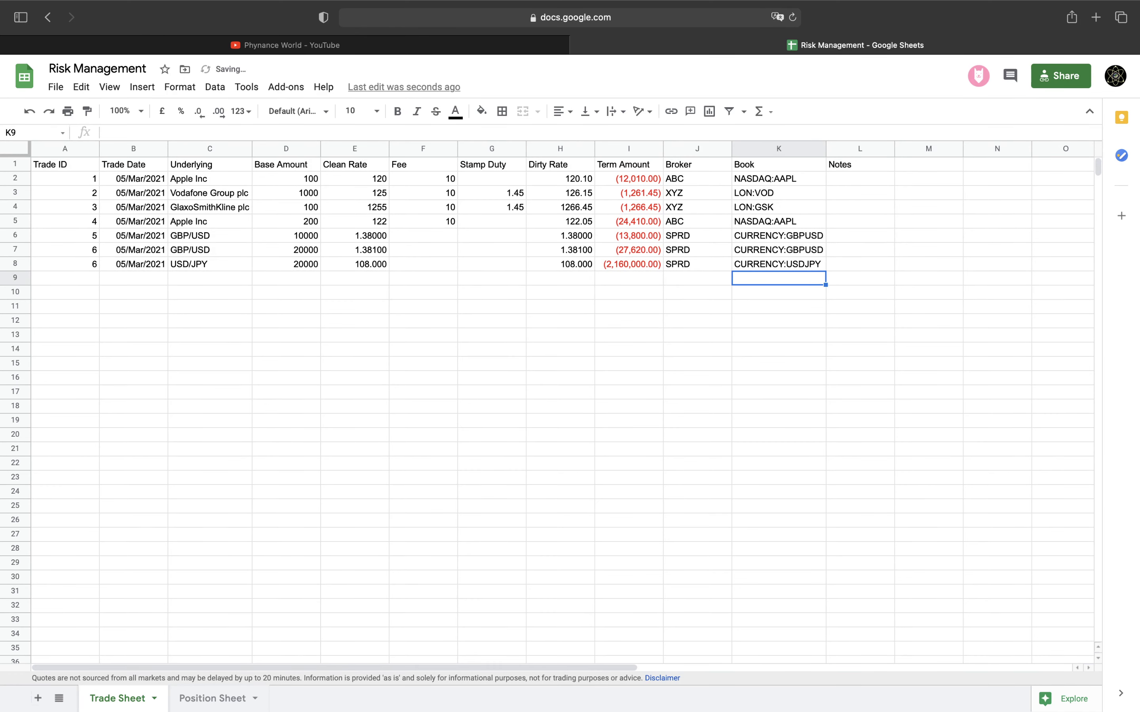
On the Position Sheet, start row 6 with book CURRENCY:USDJPY and copy B5's base amount formula into B6
left_click(212, 697)
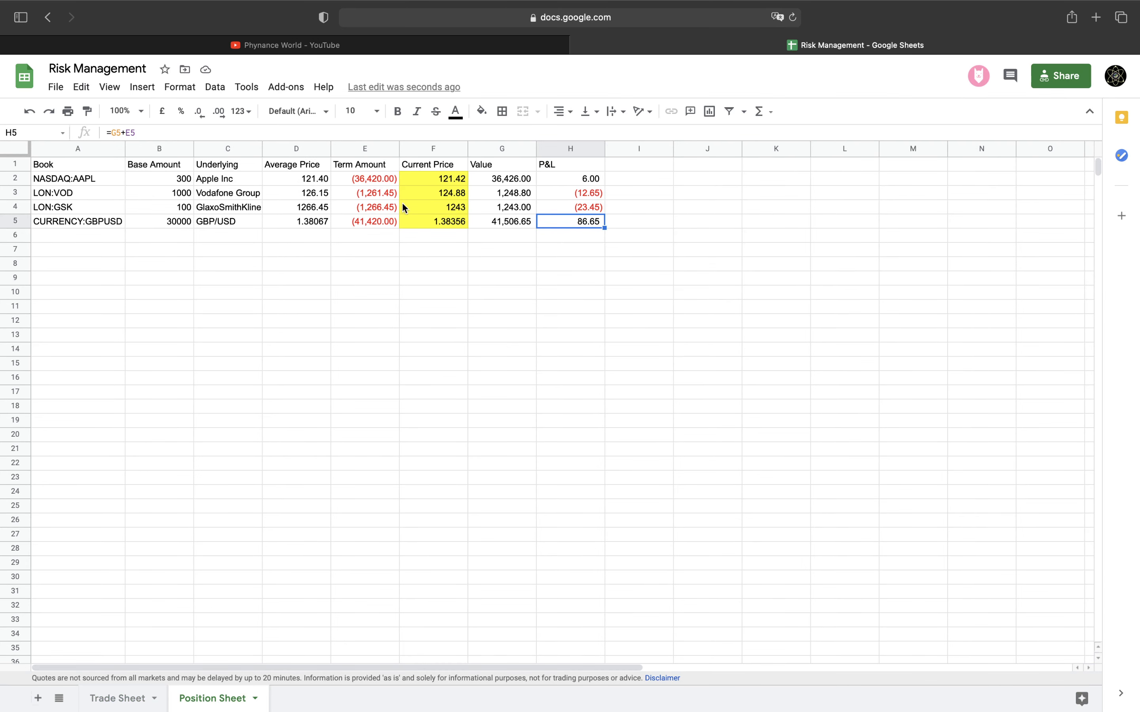
left_click(108, 225)
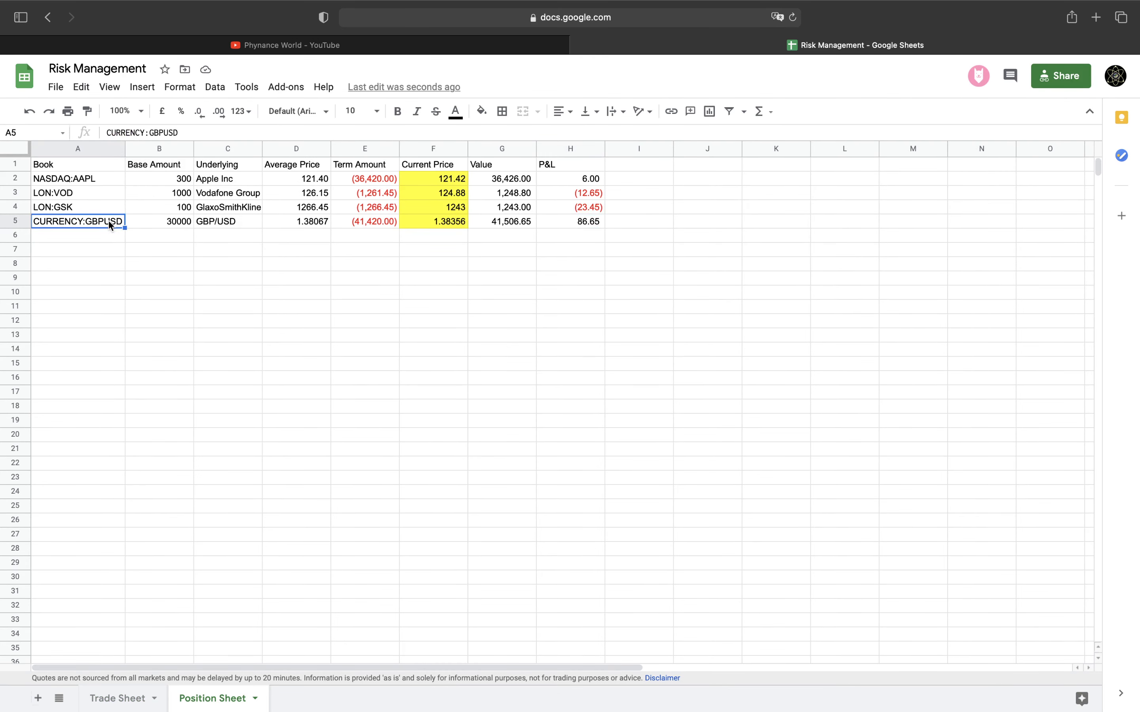
left_click(105, 237)
type("CU")
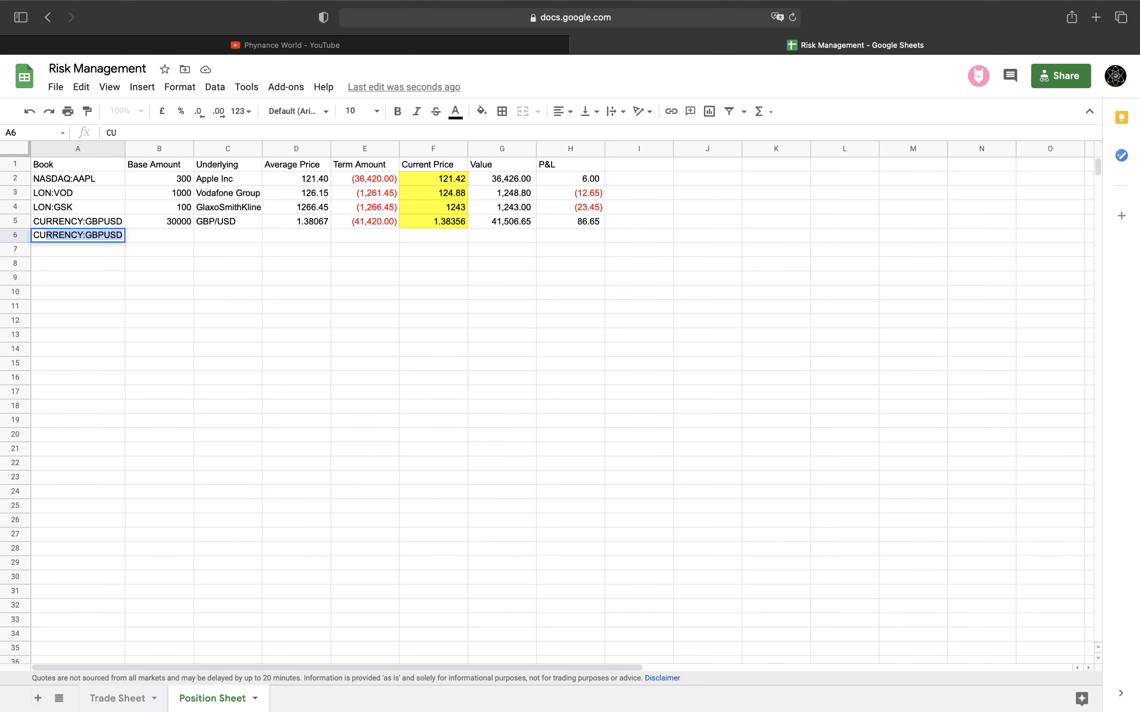
type("RRENCY:")
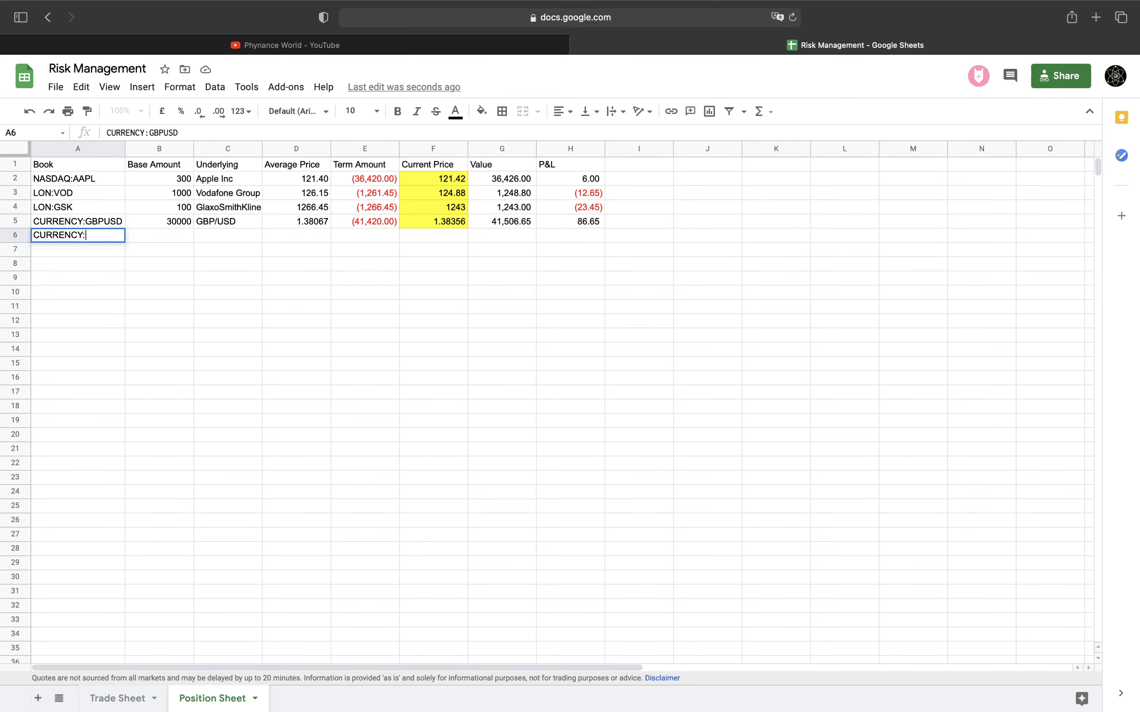
type("USDJPY")
key("Tab")
left_click(179, 219)
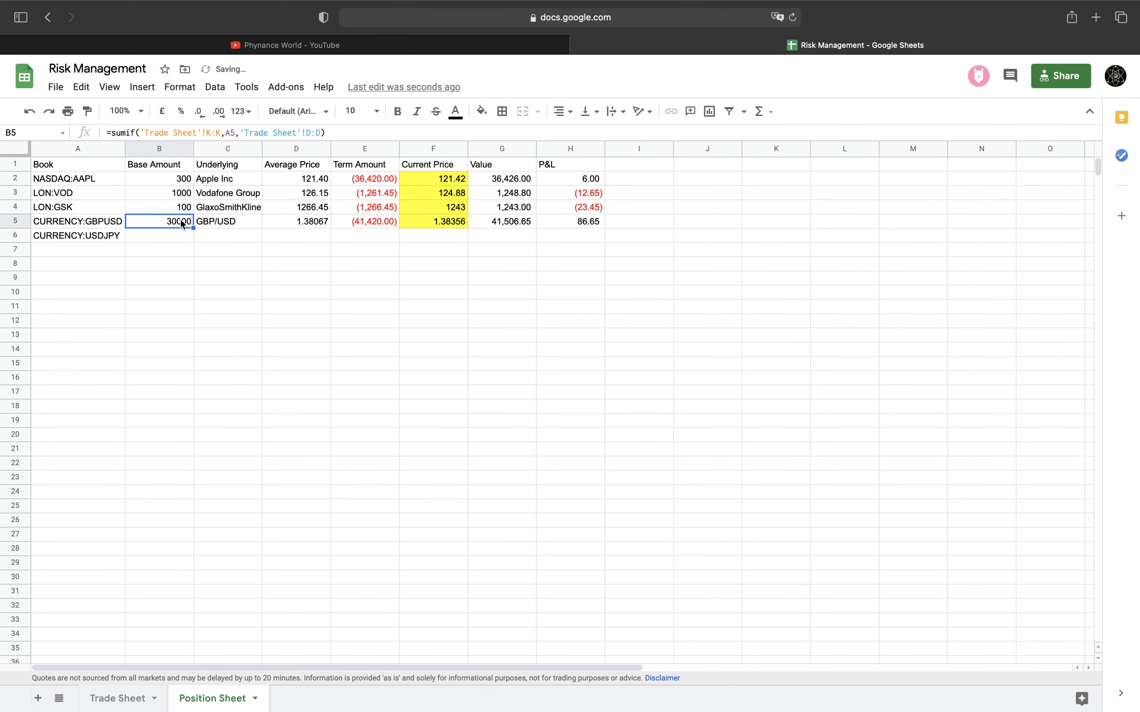
key("super+c")
key("Down")
key("super+v")
Enter USD/JPY as row 6's underlying and copy row 5's formulas D5:H5 into D6:H6
key("Right")
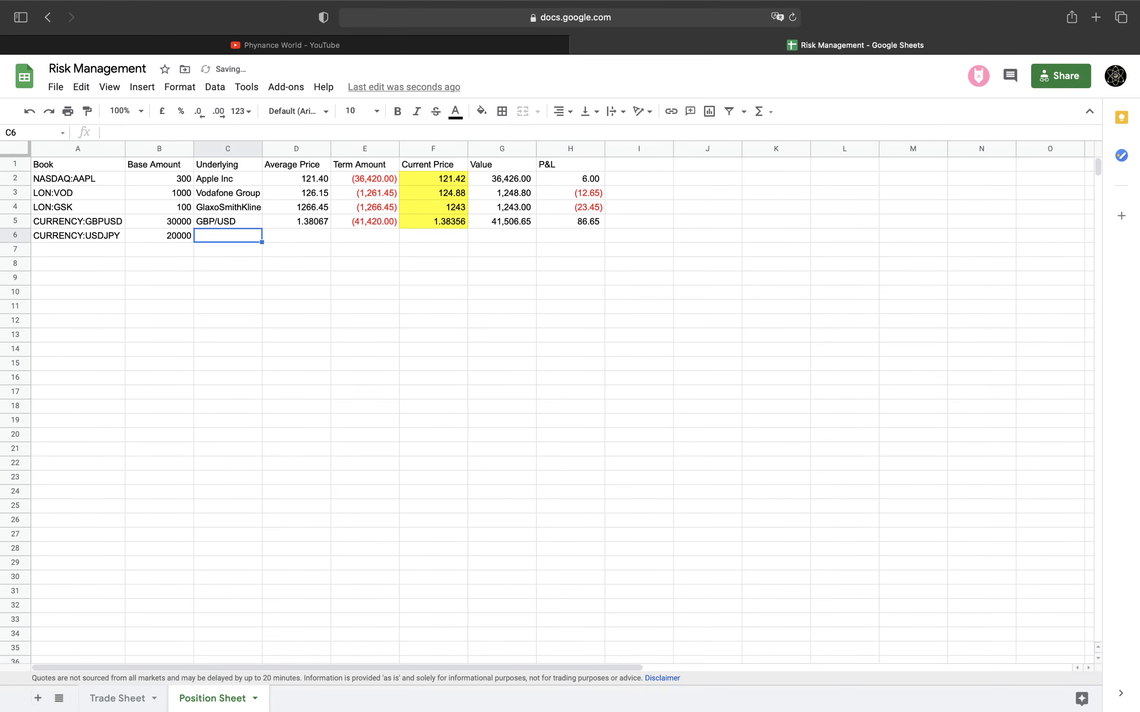
type("USD/JPY")
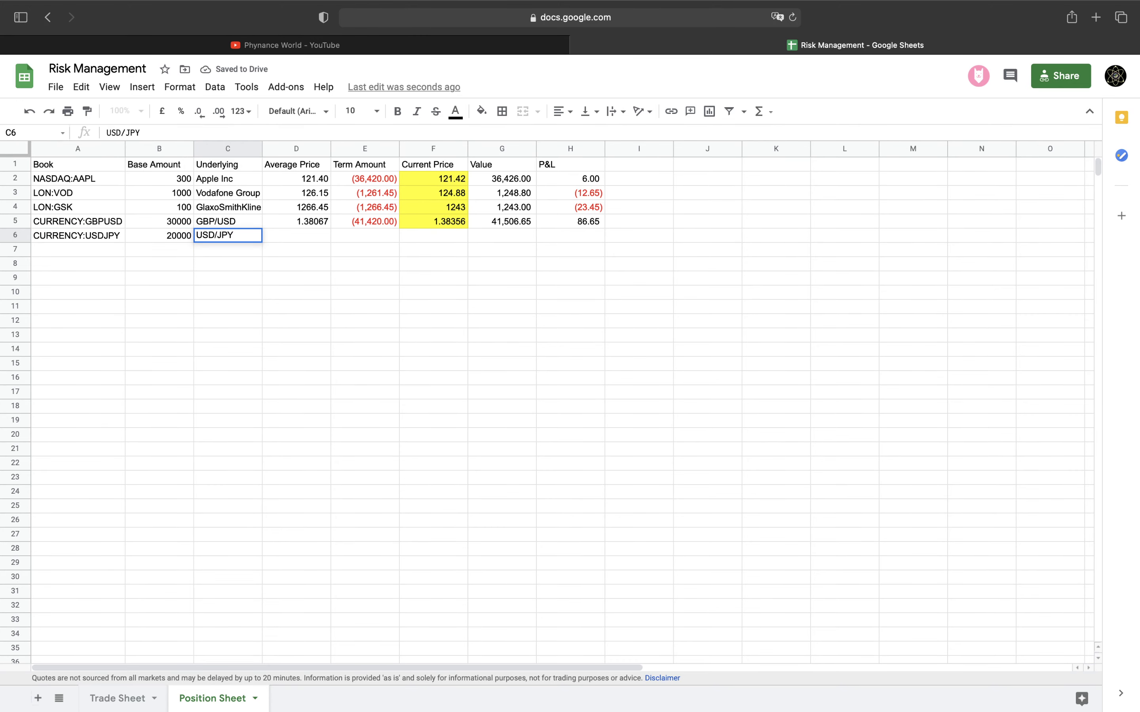
key("Tab")
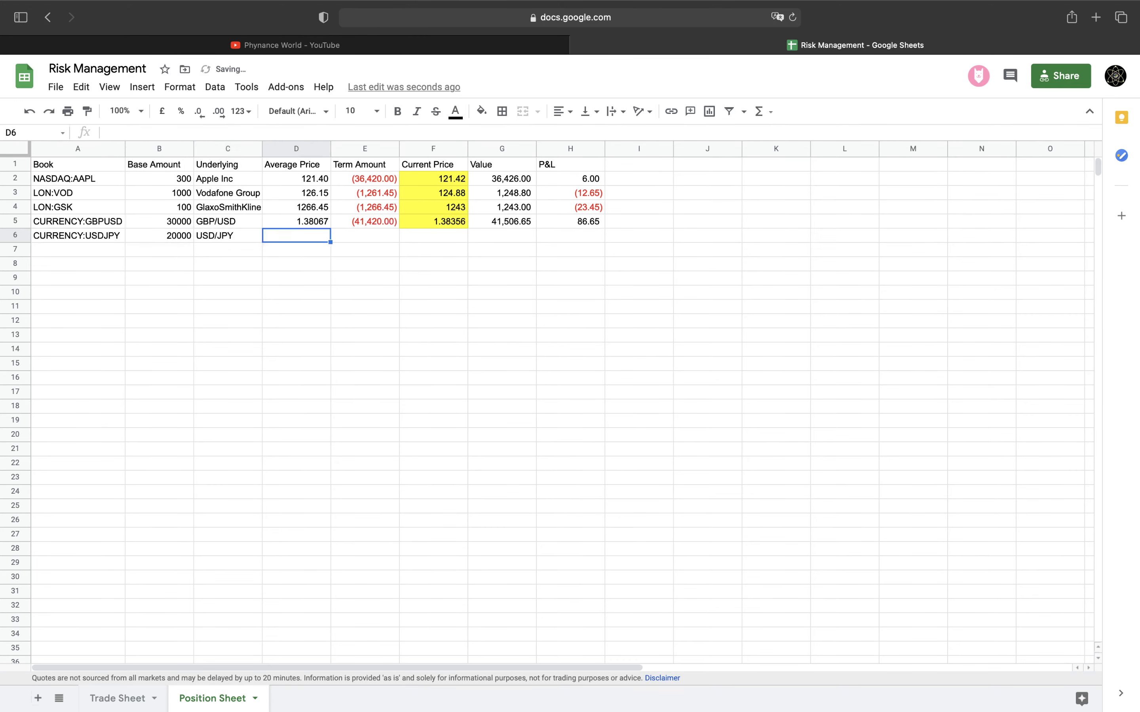
left_click(286, 222)
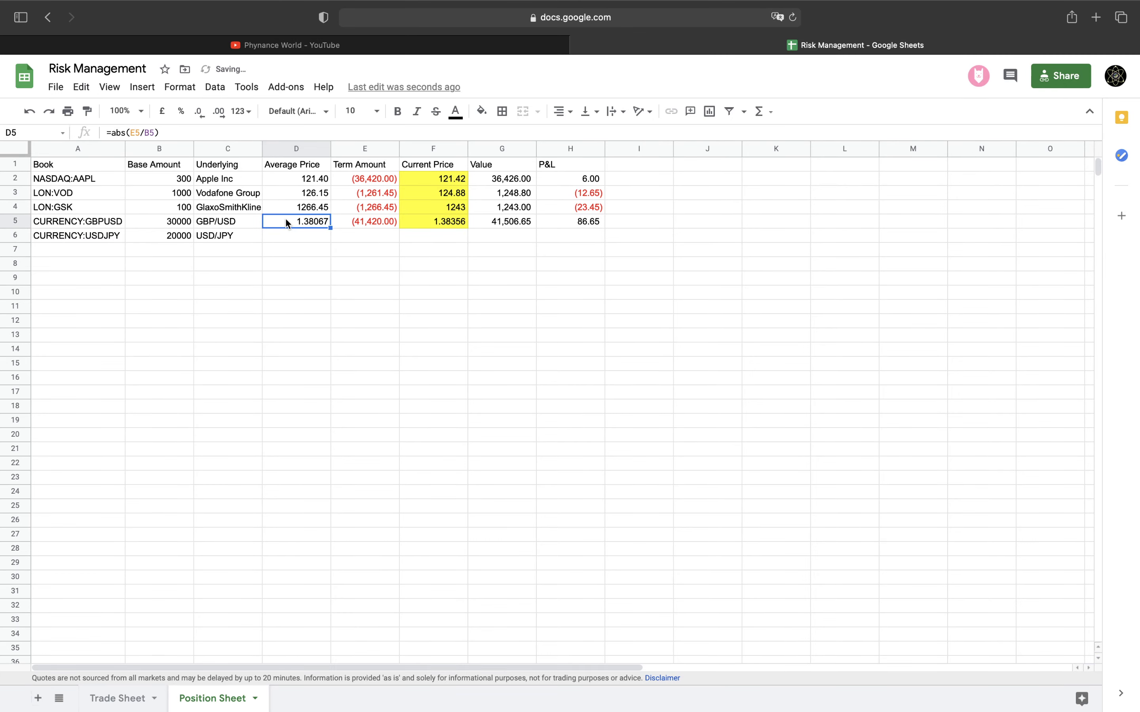
left_click_drag(286, 222, 544, 226)
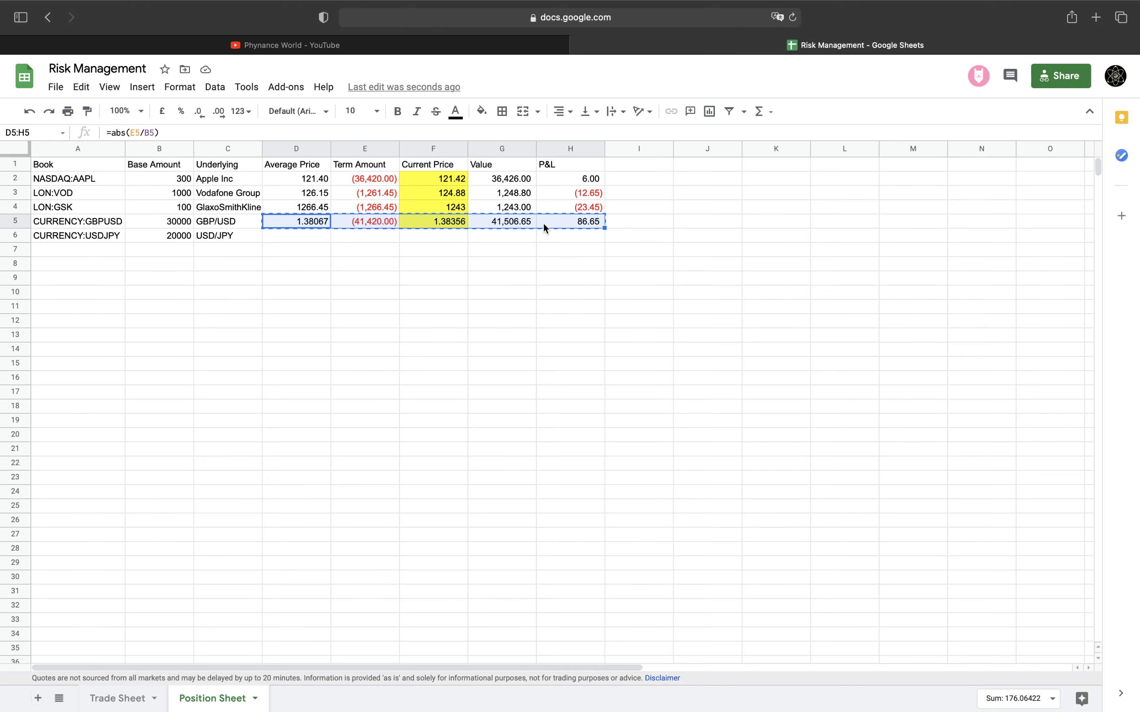
left_click(313, 233)
key("cmd+v")
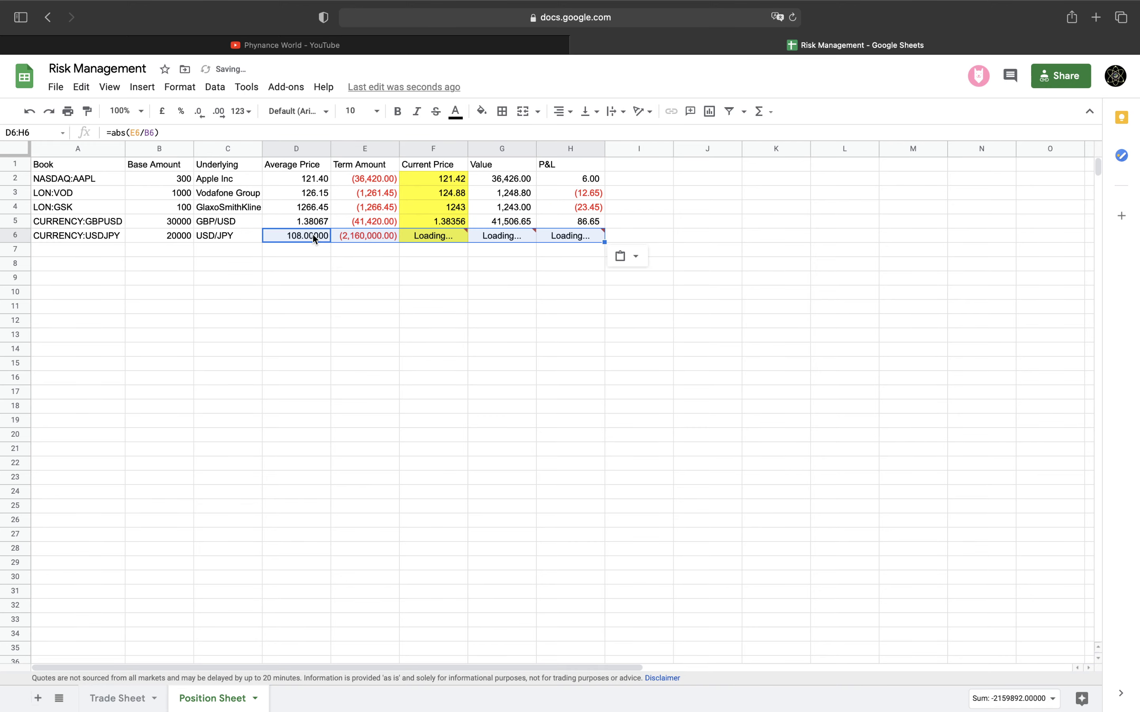
left_click(571, 238)
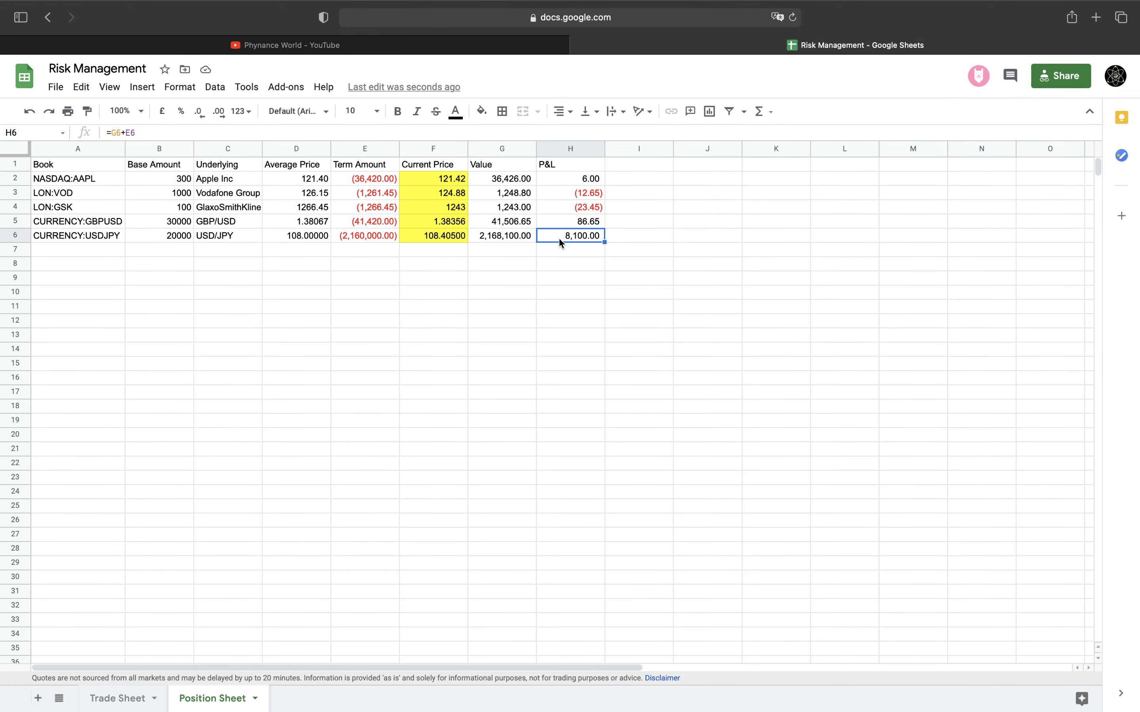
Rename heading H1 to 'P&L (Term)' and add 'P&L (USD)' as the I1 heading
left_click(580, 162)
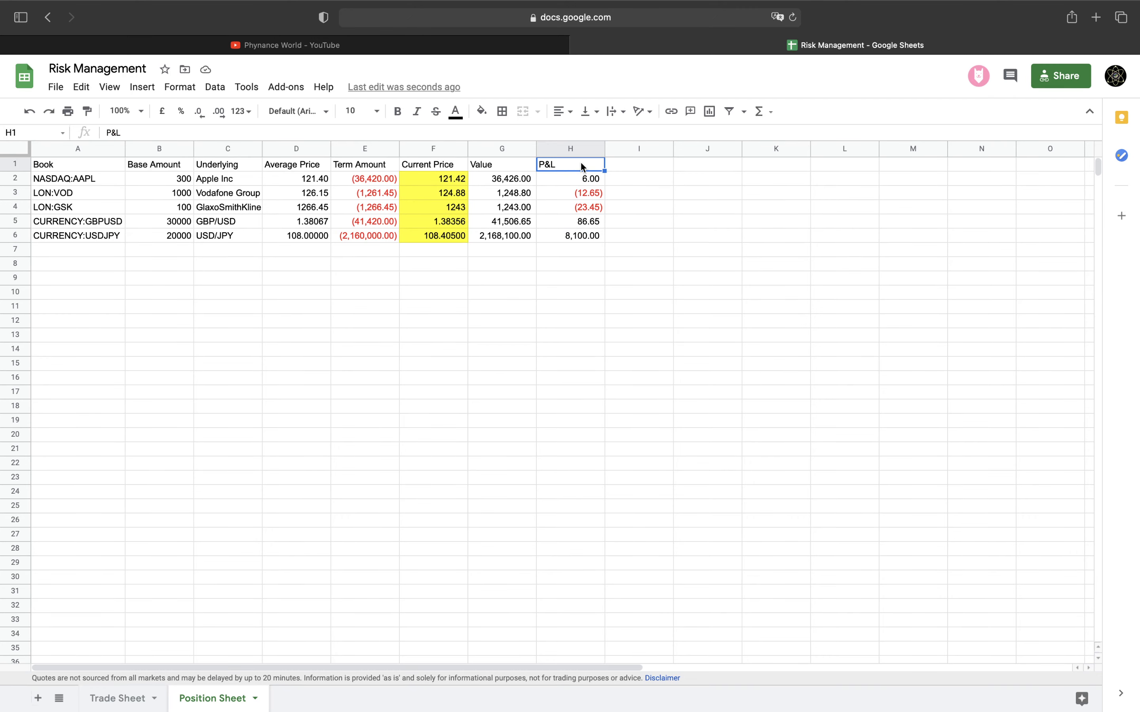
left_click(569, 133)
type("(Term)")
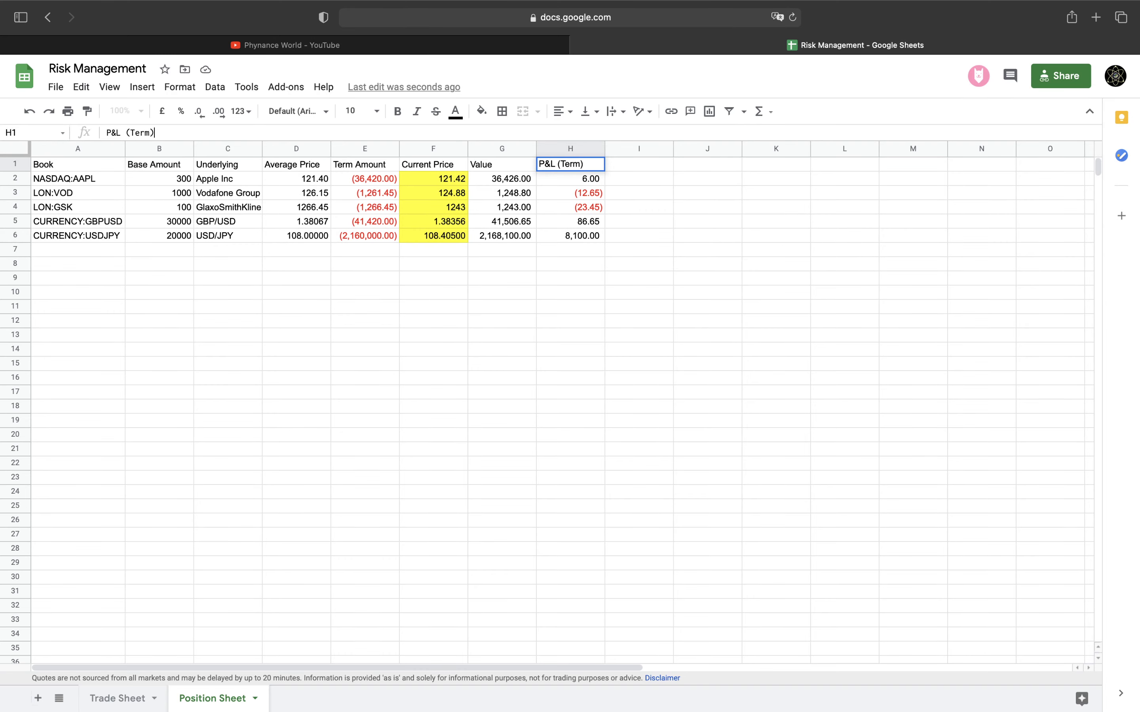
key("Tab")
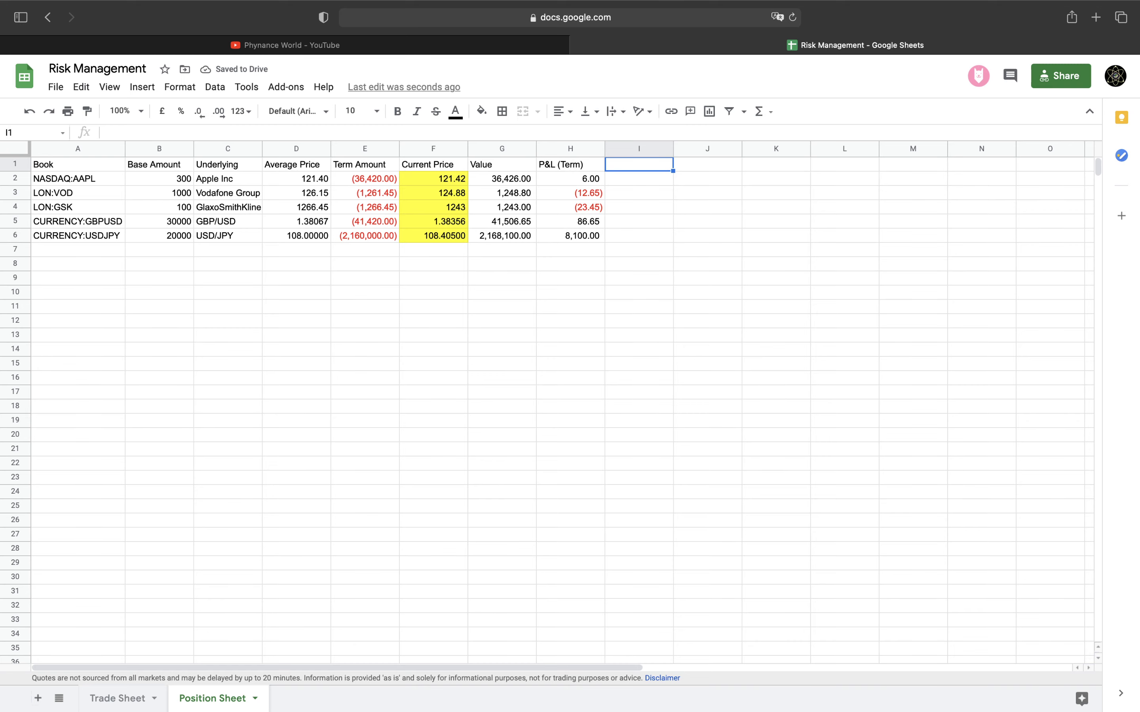
type("P&L")
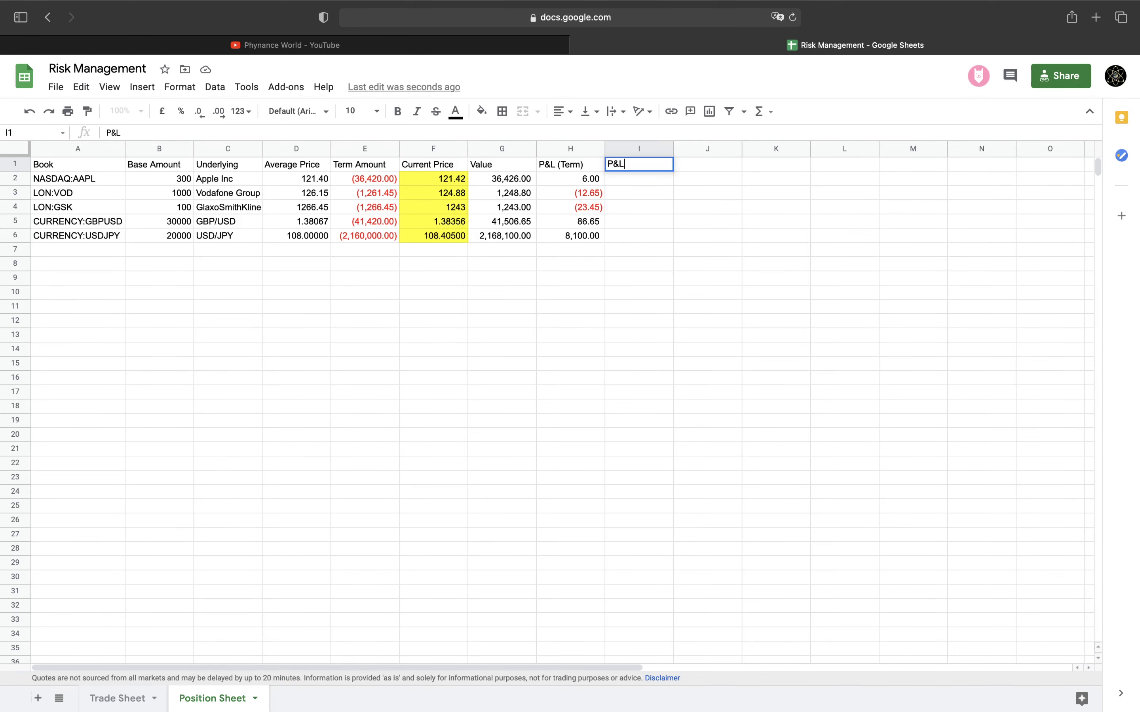
type(" (USD)")
key("Return")
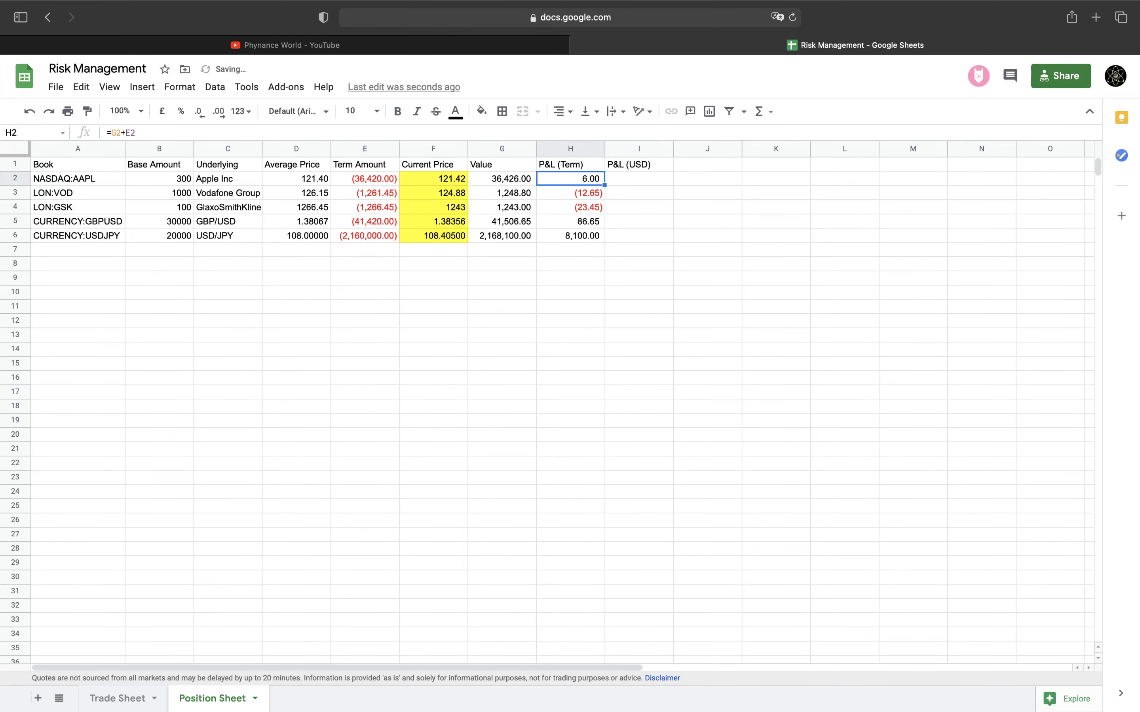
Enter =H2 as Apple's USD P&L in I2, declining the column auto-fill suggestion
key("Right")
type("=")
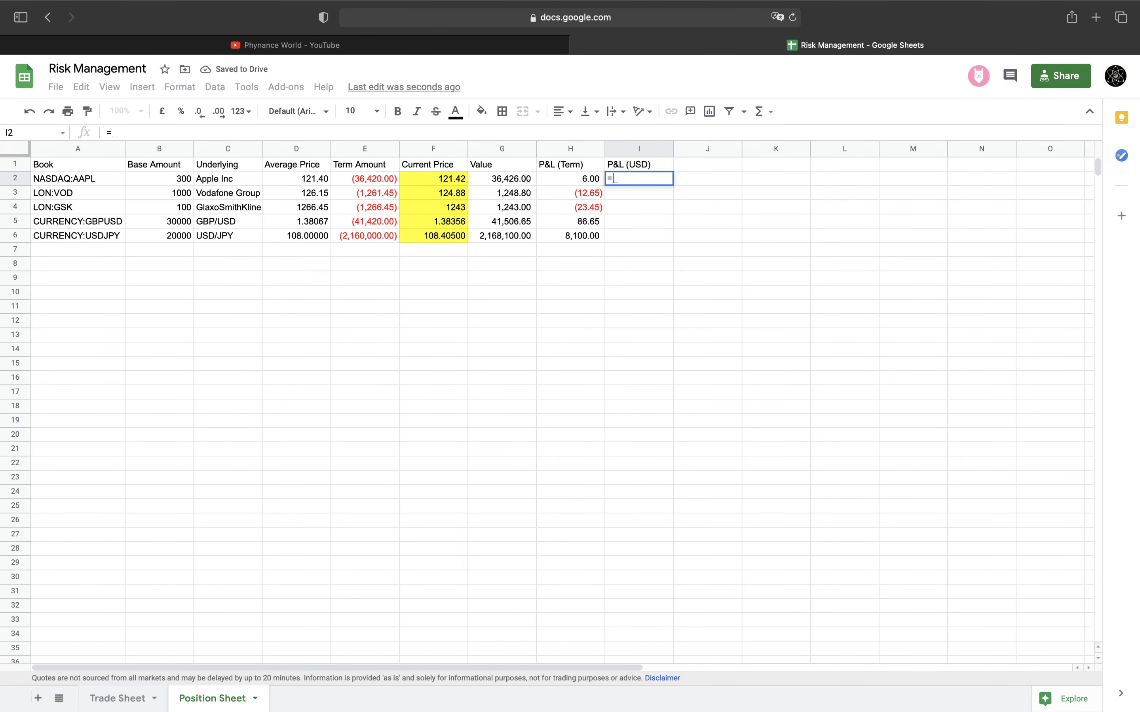
key("Left")
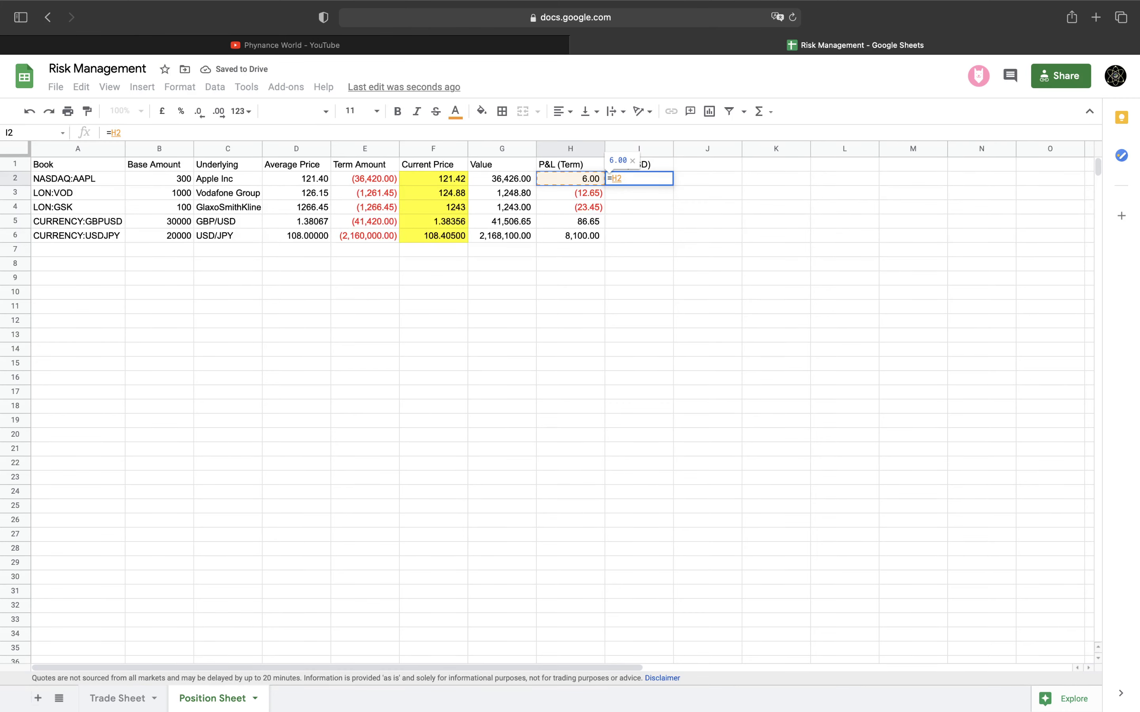
key("Return")
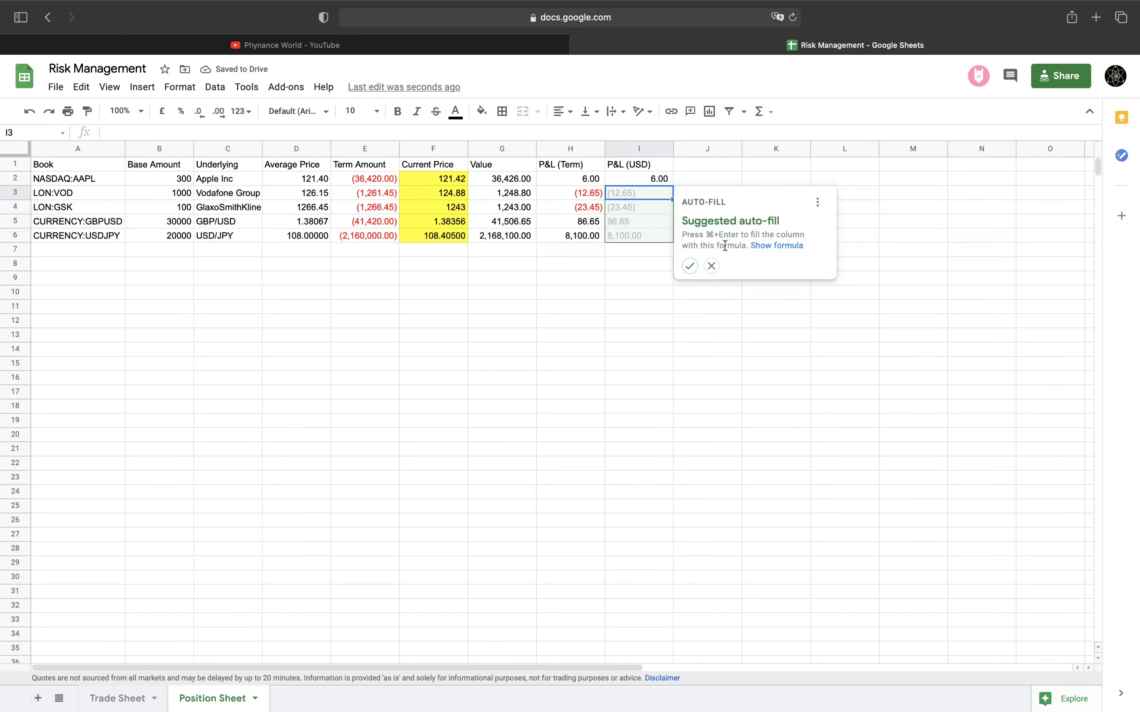
left_click(712, 266)
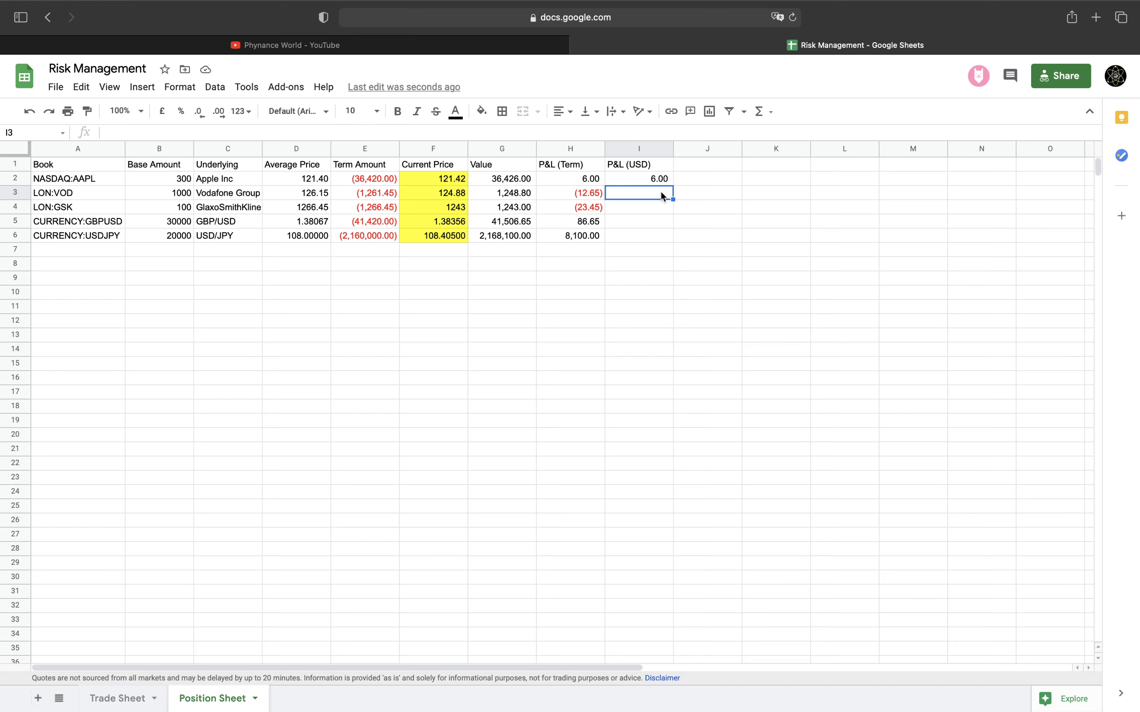
Enter =H3*F5 as Vodafone's USD P&L in I3 and give it H3's number format
type("=H3")
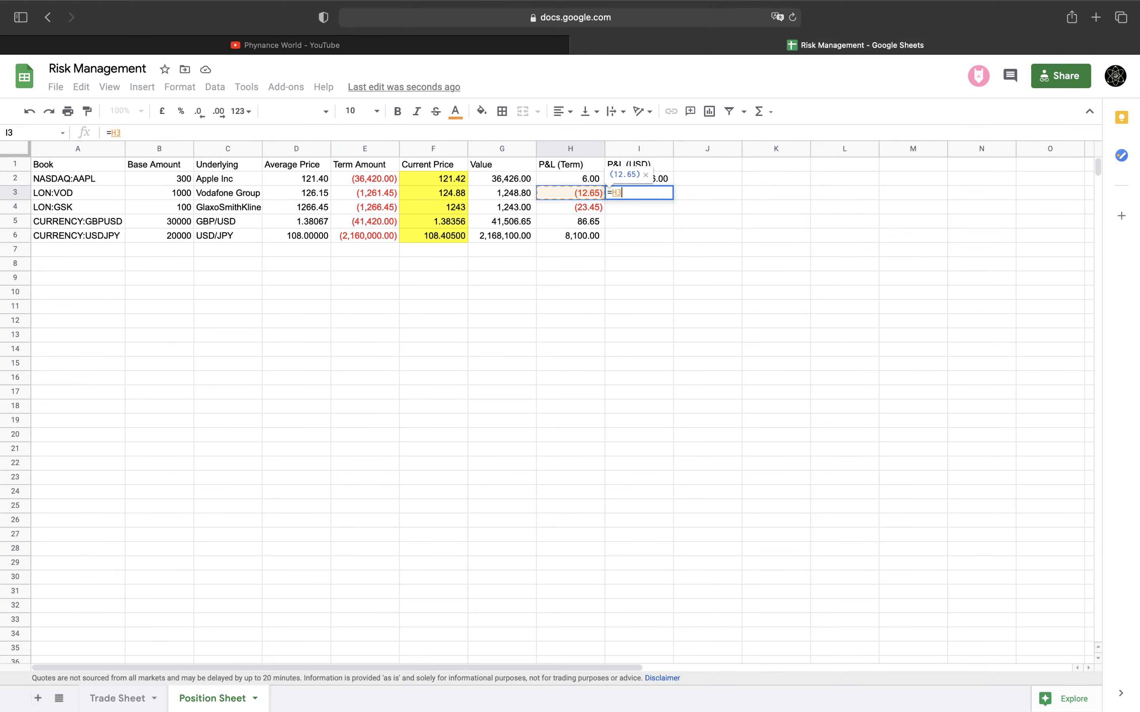
type("*")
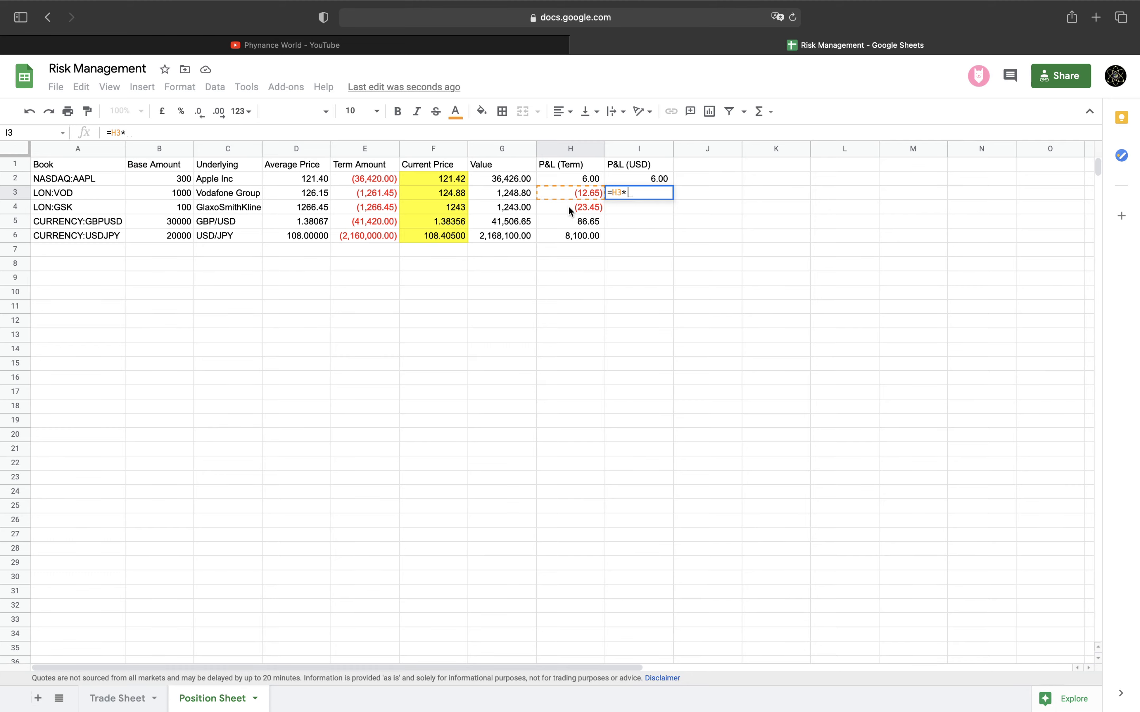
left_click(456, 224)
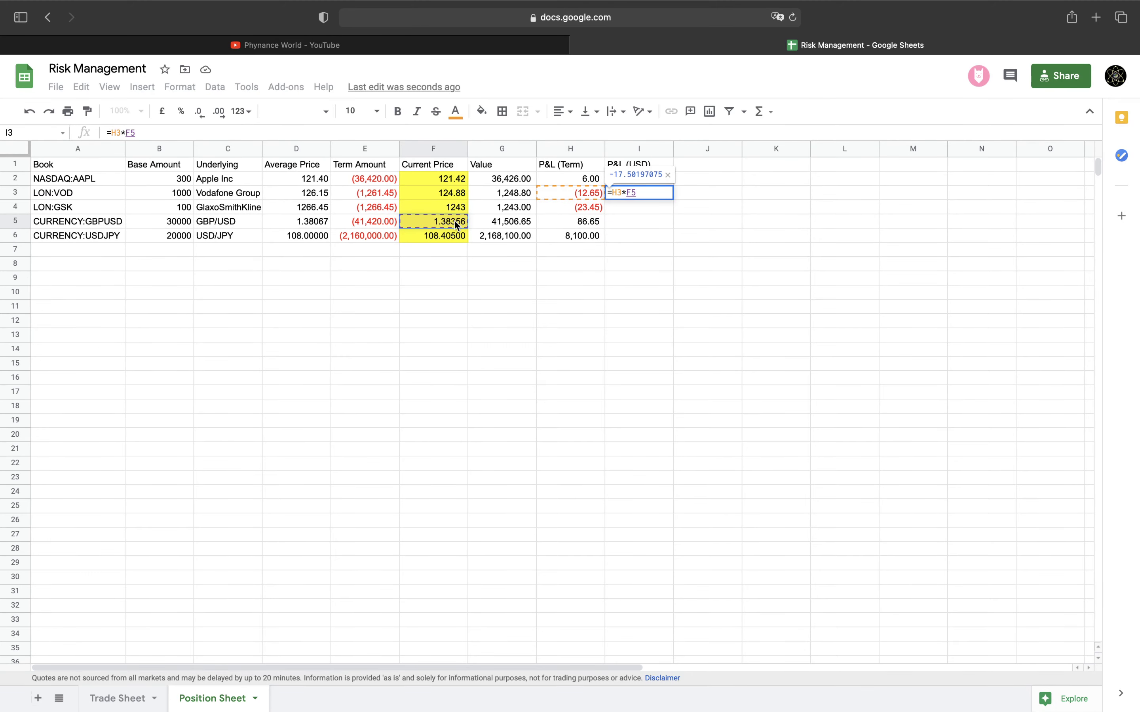
key("Return")
left_click(591, 196)
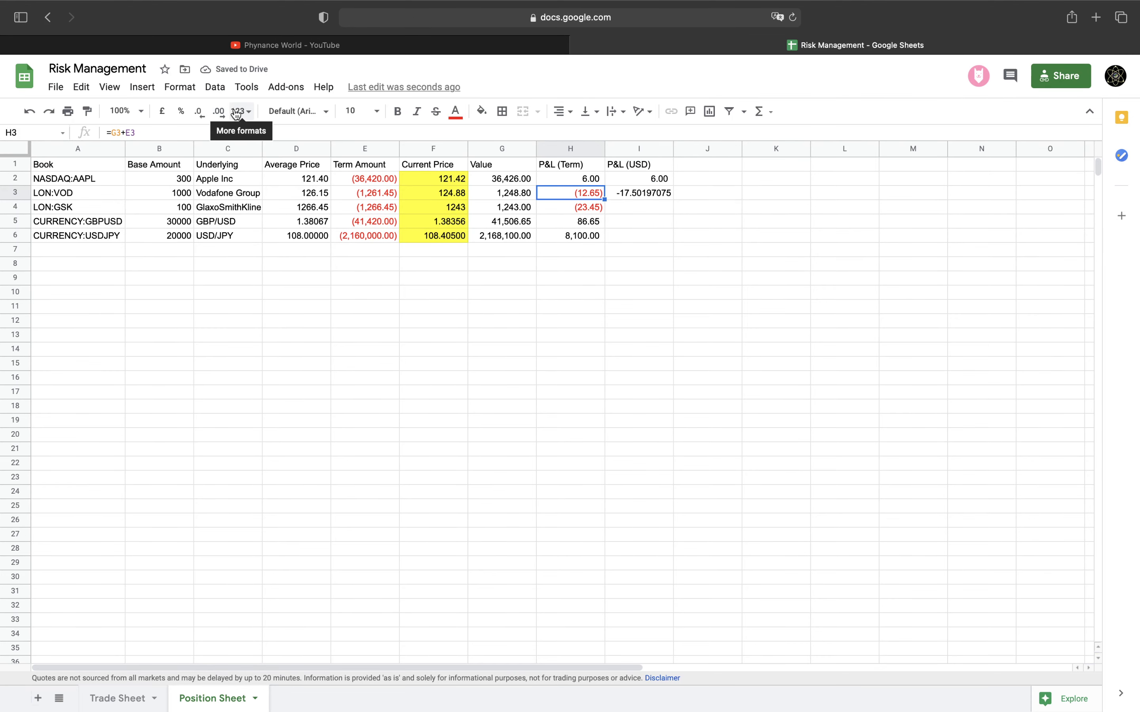
left_click(87, 111)
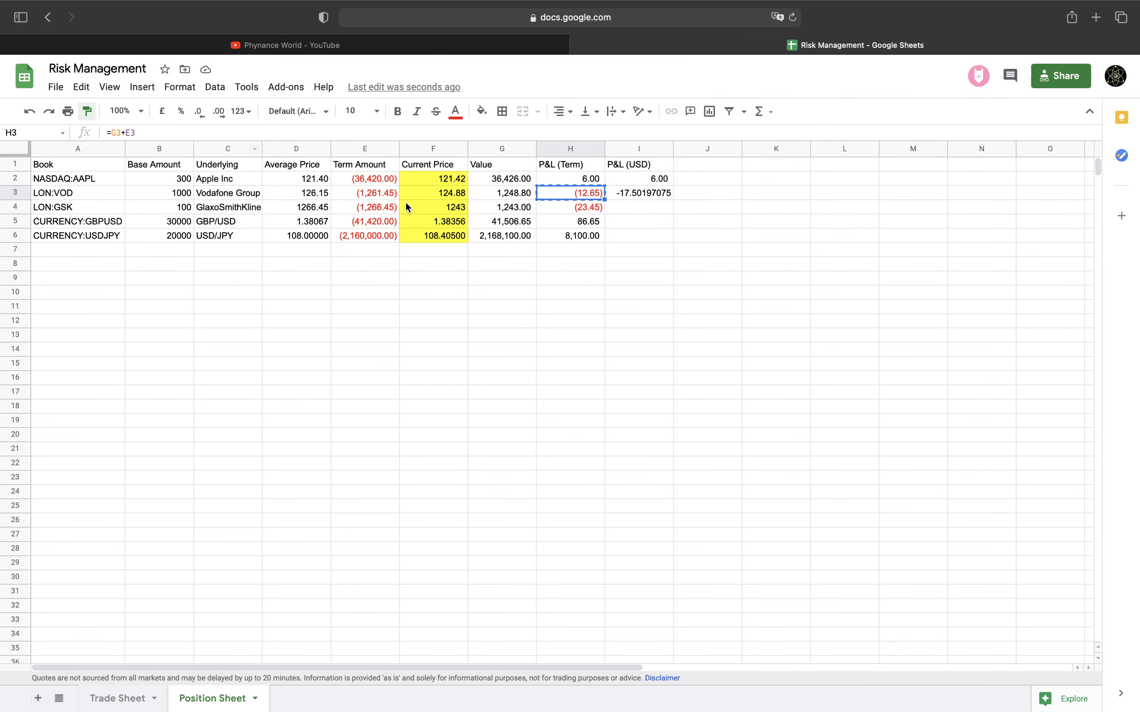
left_click(638, 191)
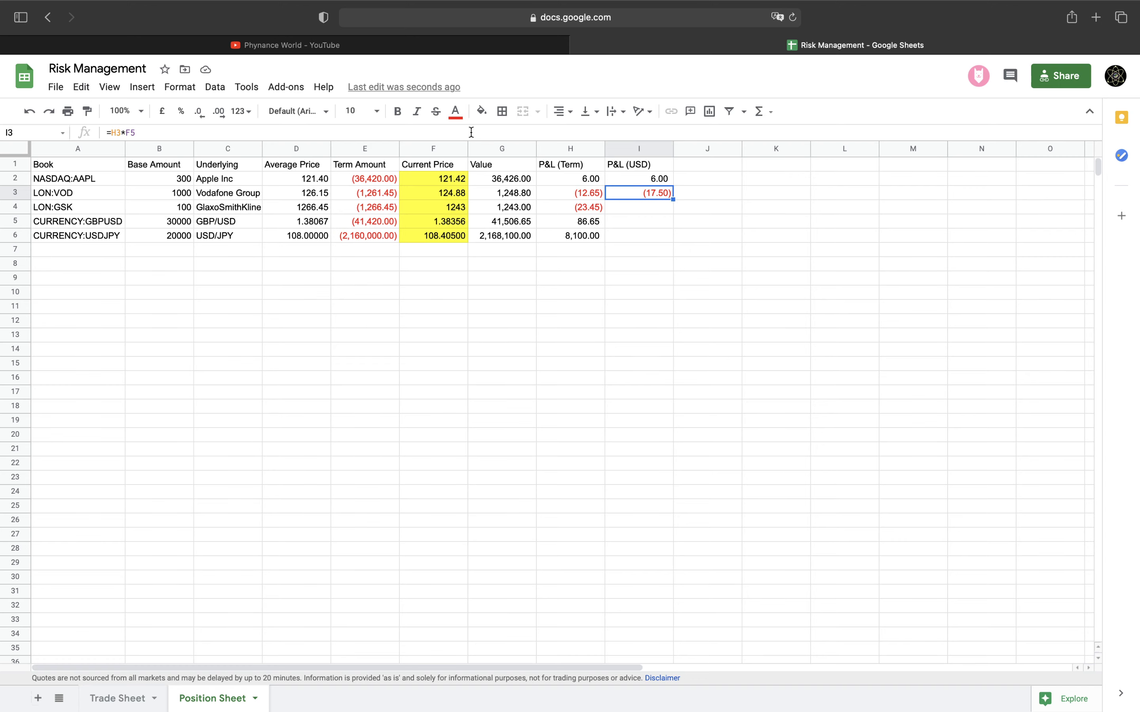
left_click_drag(471, 132, 142, 118)
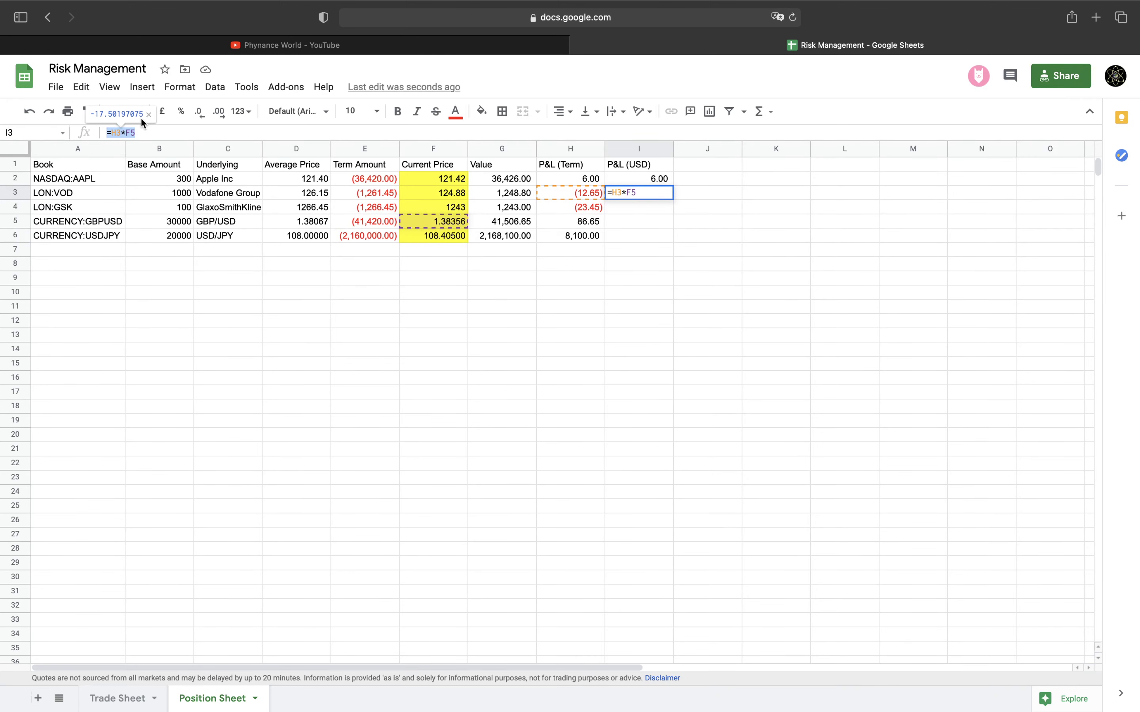
key("Return")
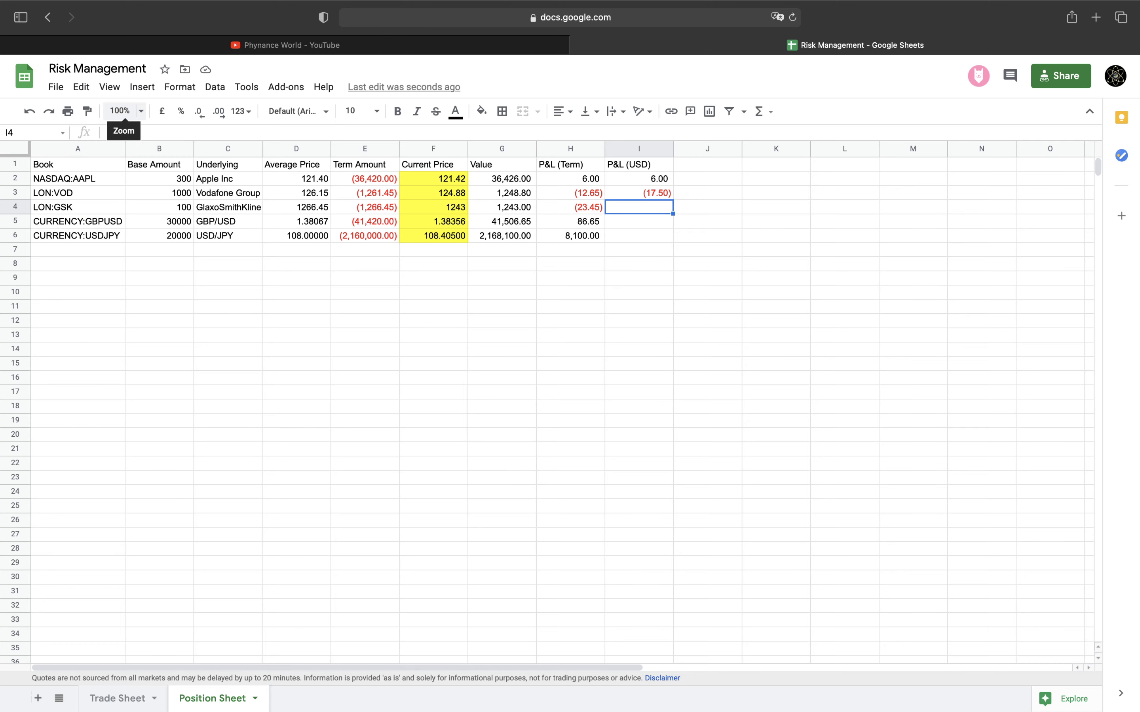
Enter =H4*F5 as GSK's USD P&L in I4, formatted like I3
left_click(149, 130)
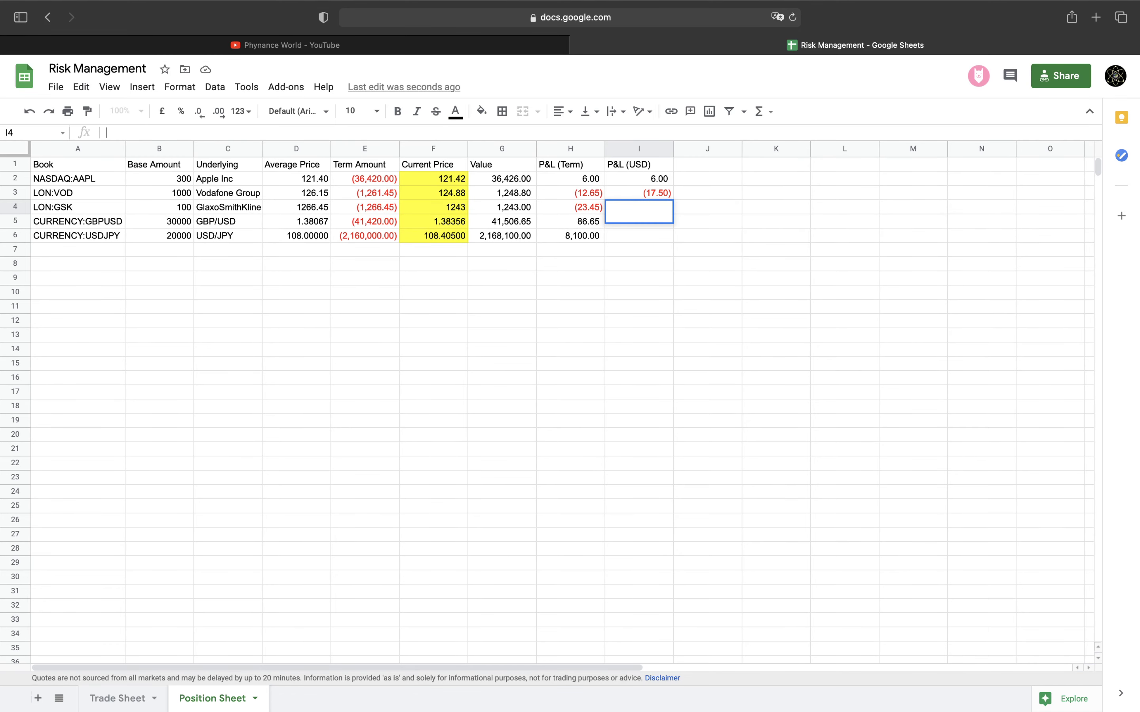
type("=")
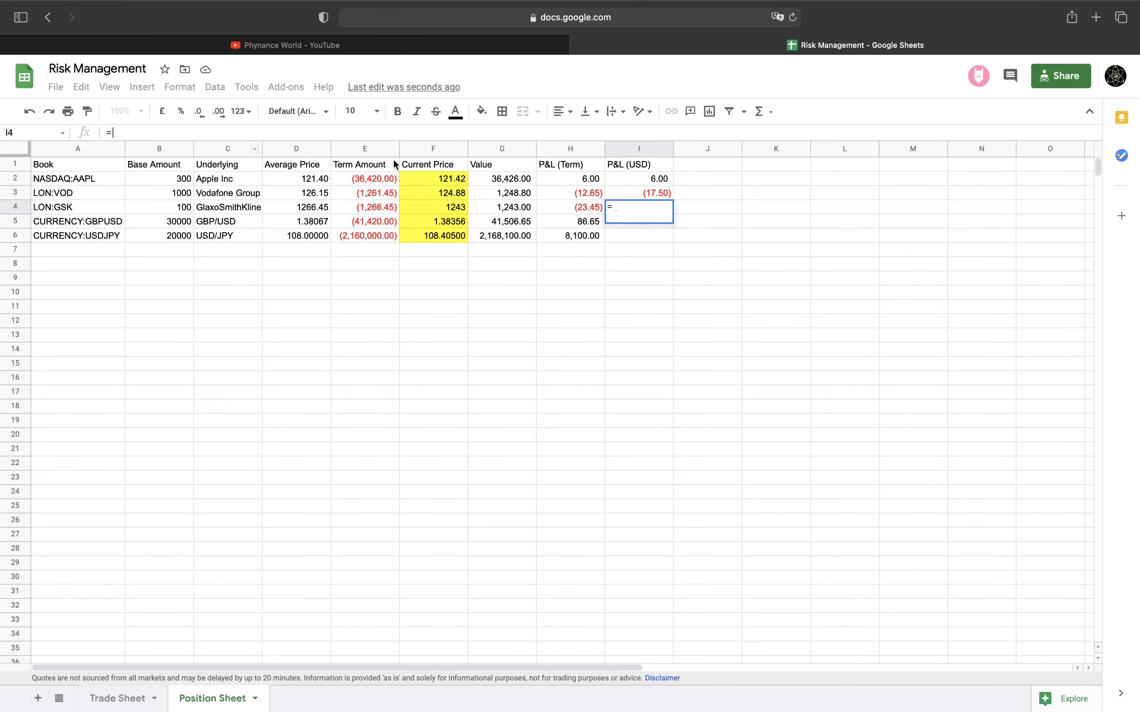
left_click(552, 206)
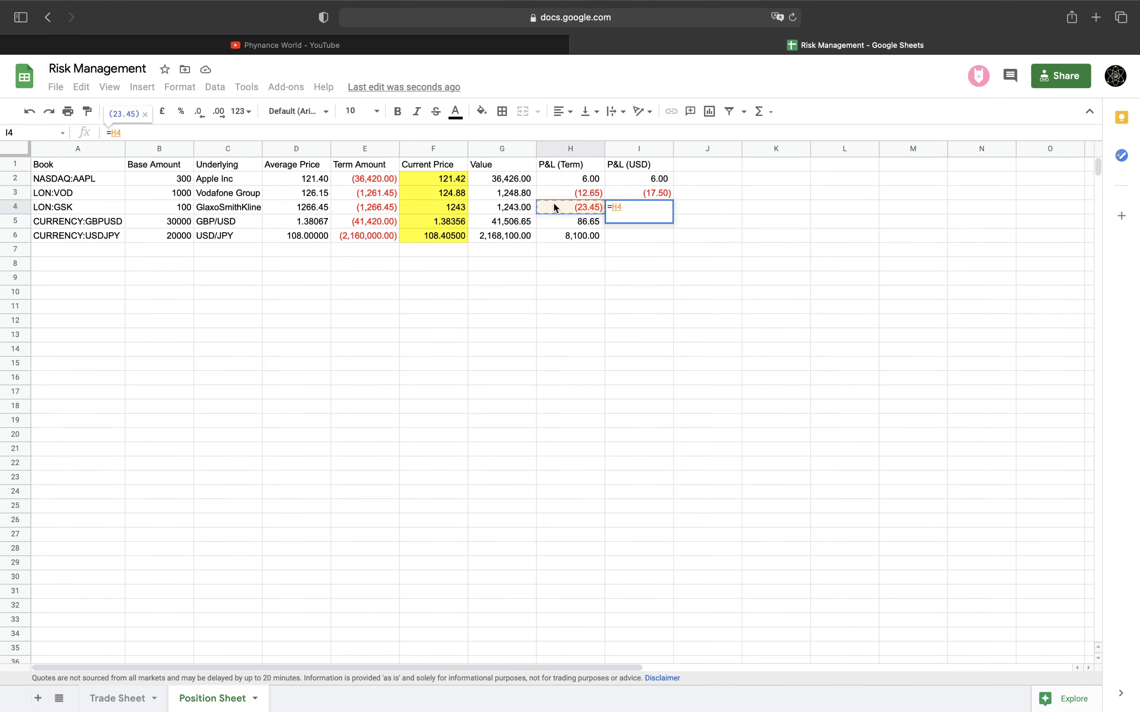
type("*")
left_click(455, 223)
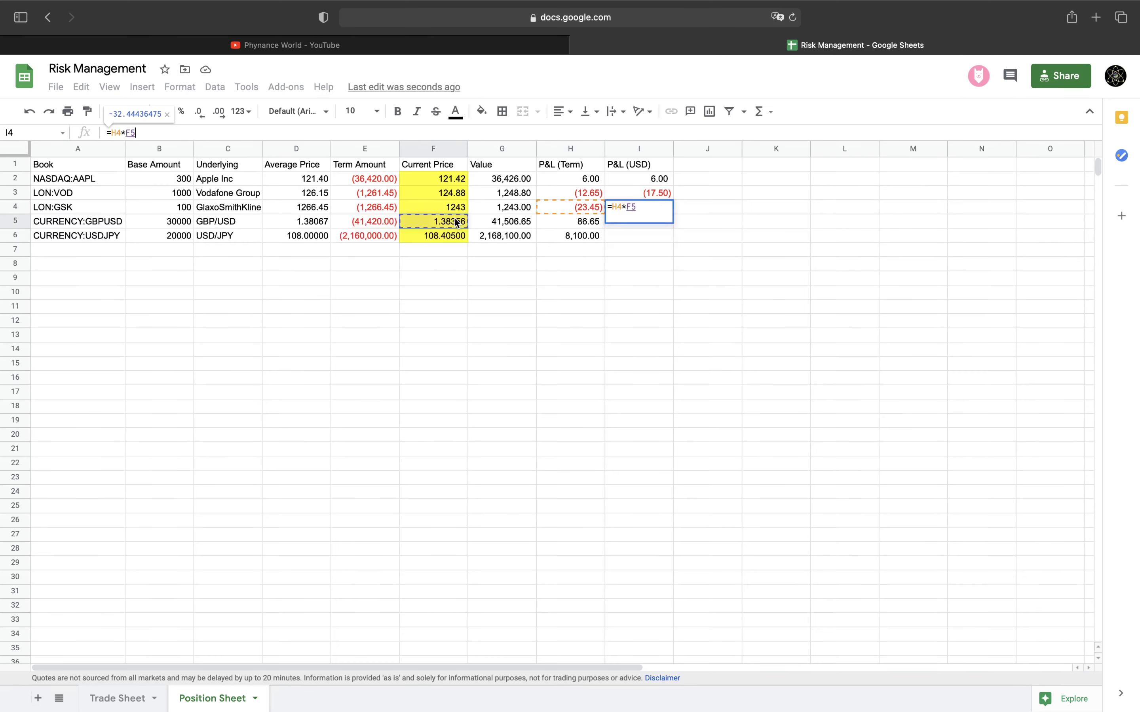
key("Return")
key("Up")
key("Up")
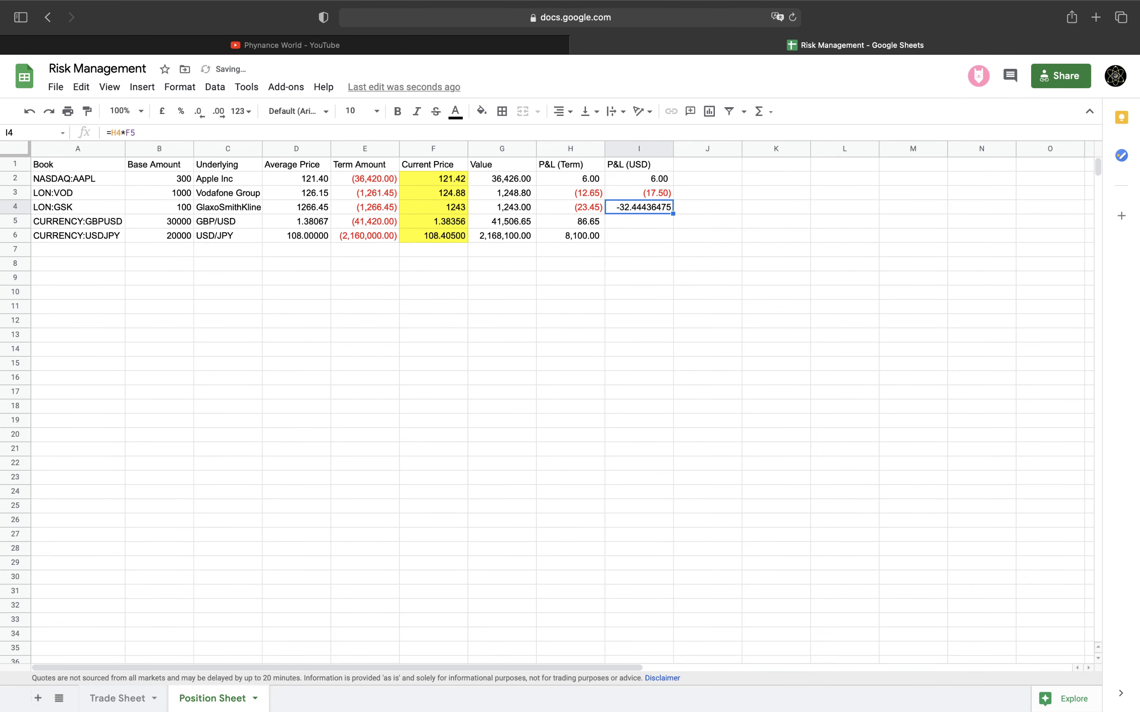
left_click(87, 111)
left_click(616, 205)
Enter =H5 in I5 and =H6/F6 in I6, copying I5's format onto I6
left_click(625, 221)
type("=H5")
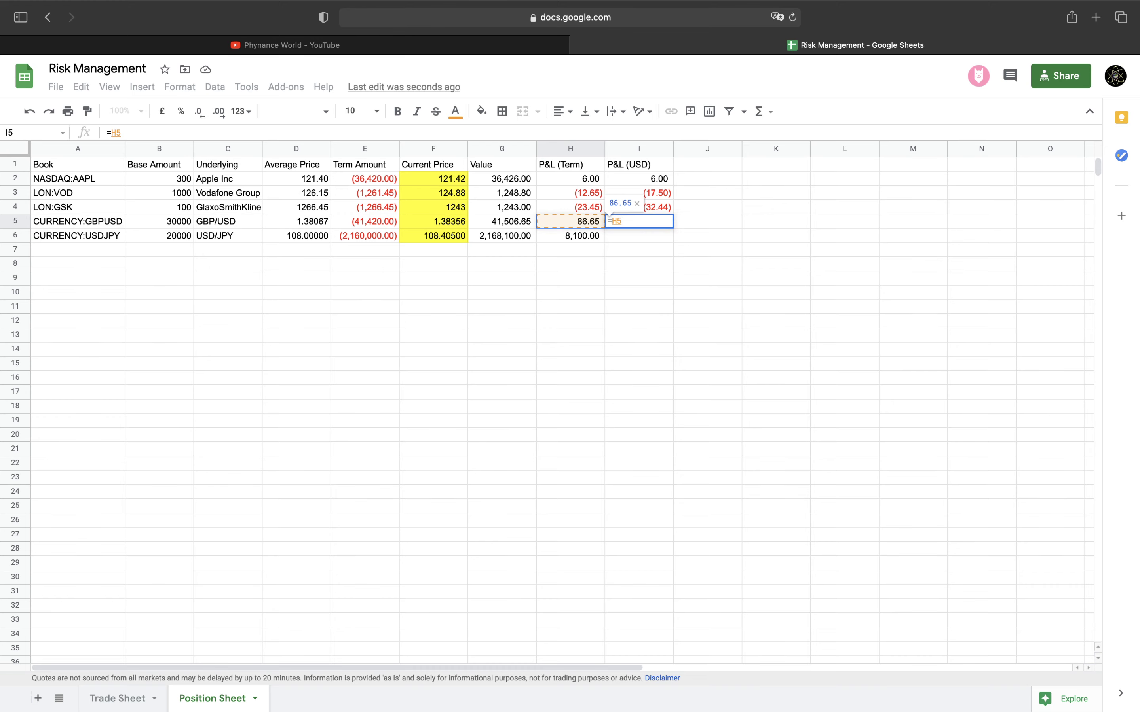
key("Return")
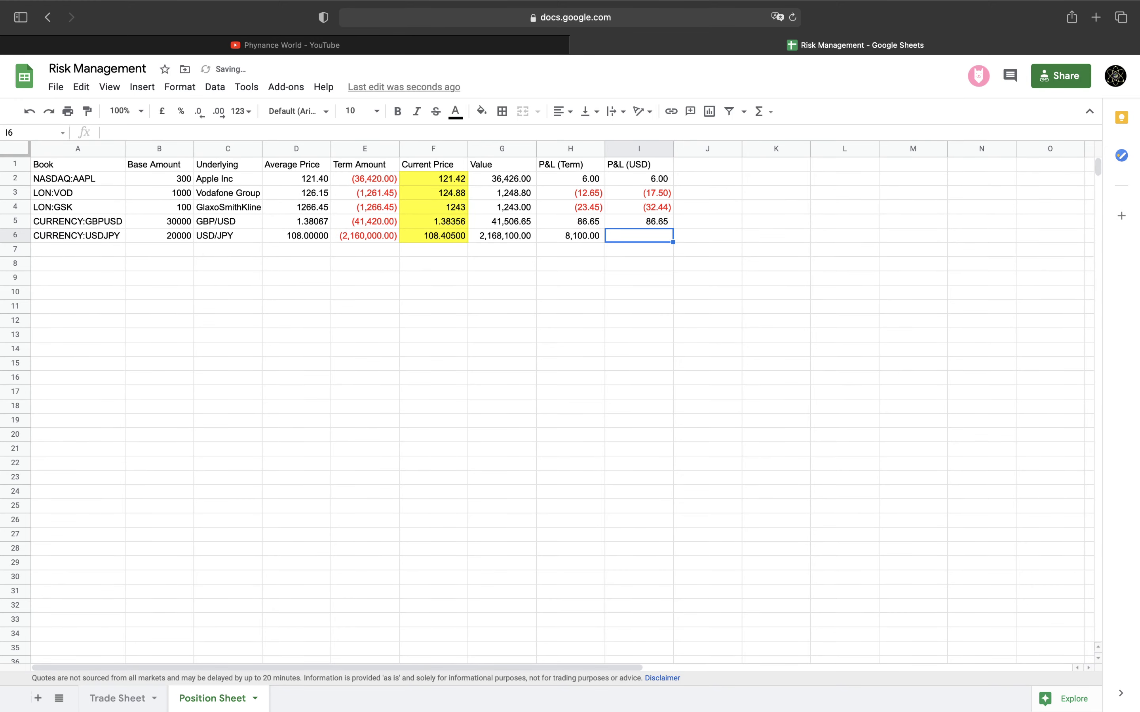
type("=")
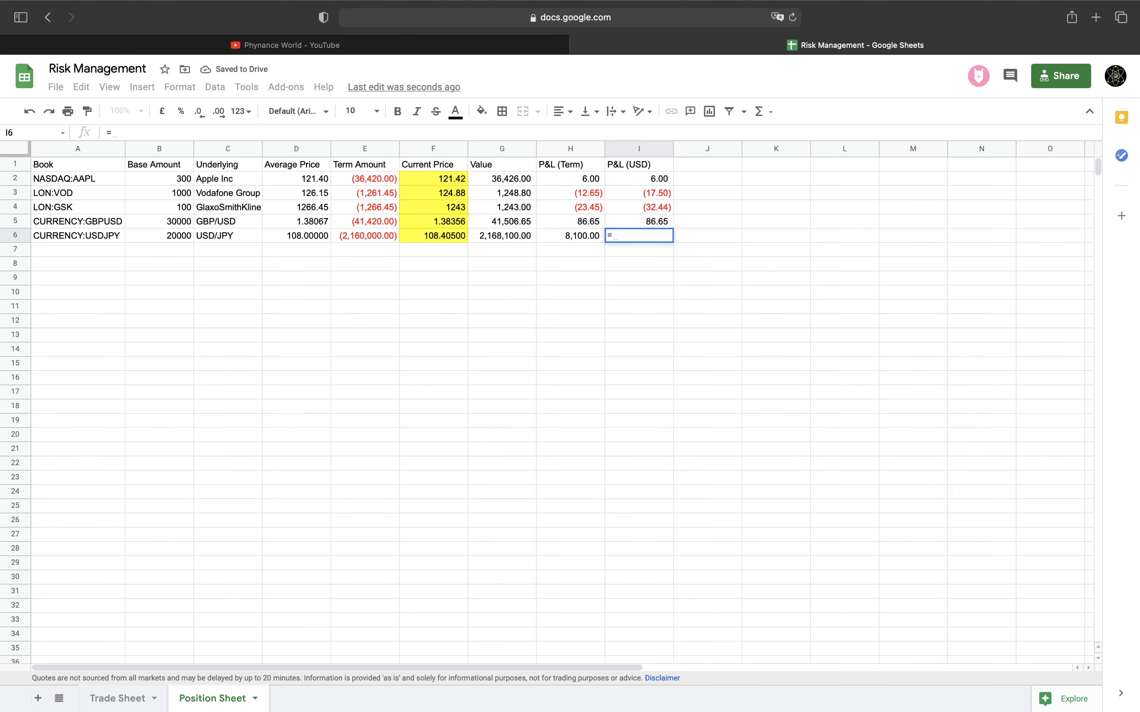
type("H6/")
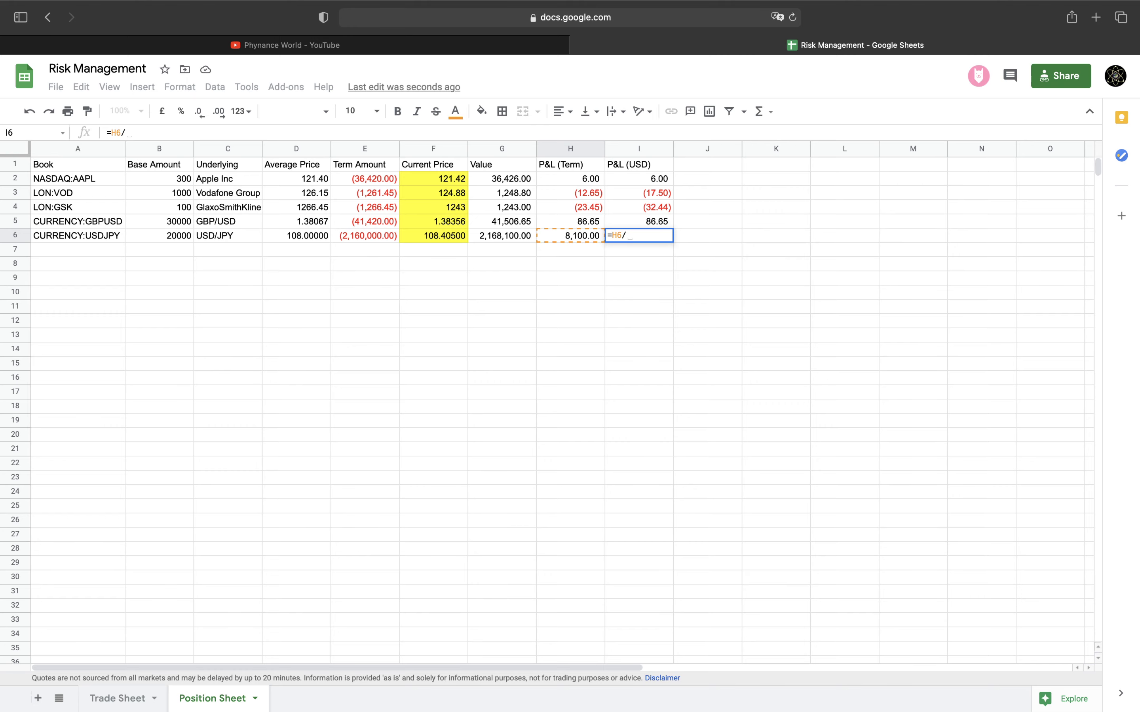
left_click(452, 238)
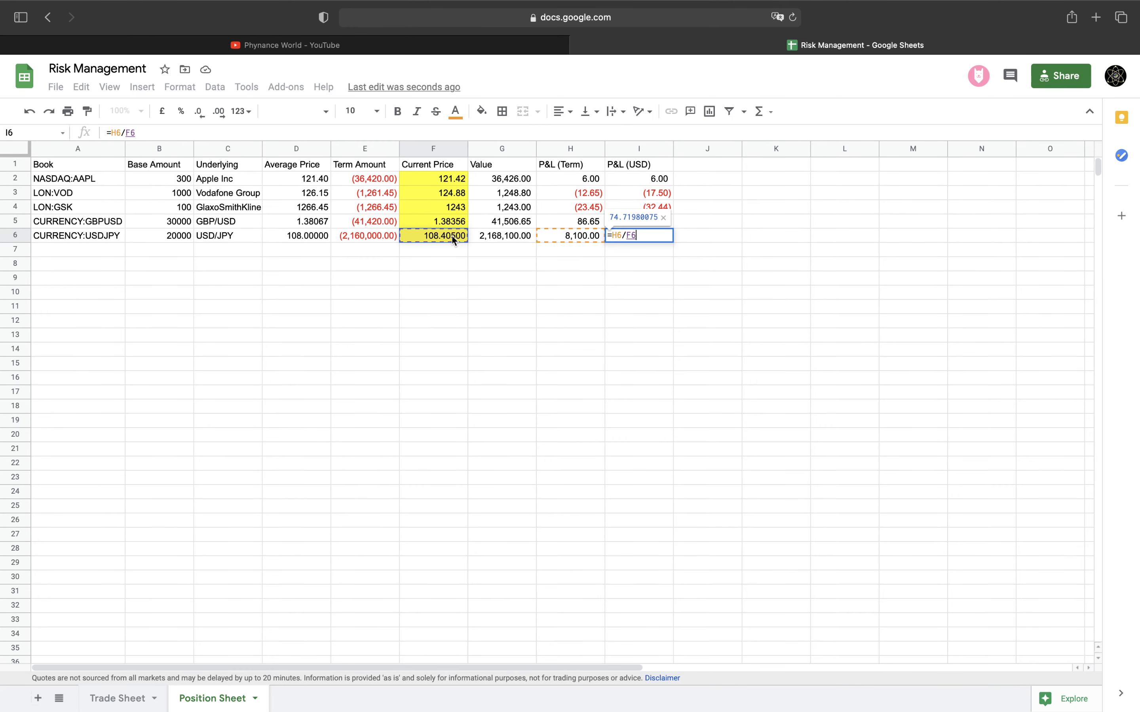
key("Return")
left_click(625, 223)
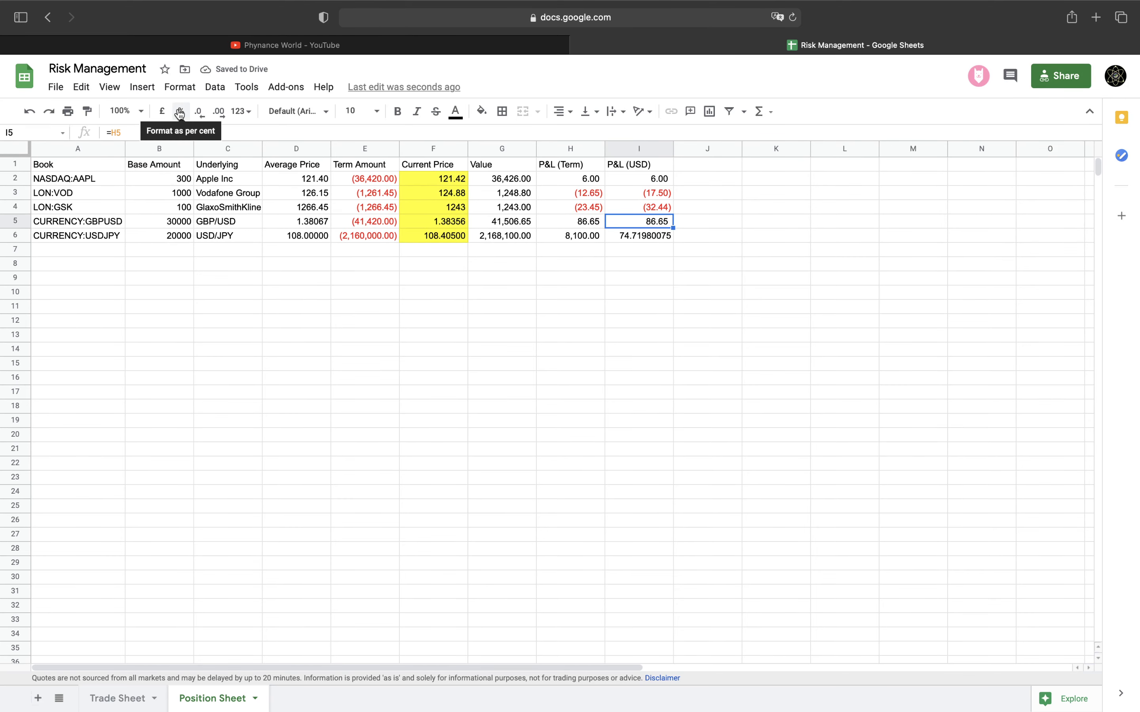
left_click(87, 112)
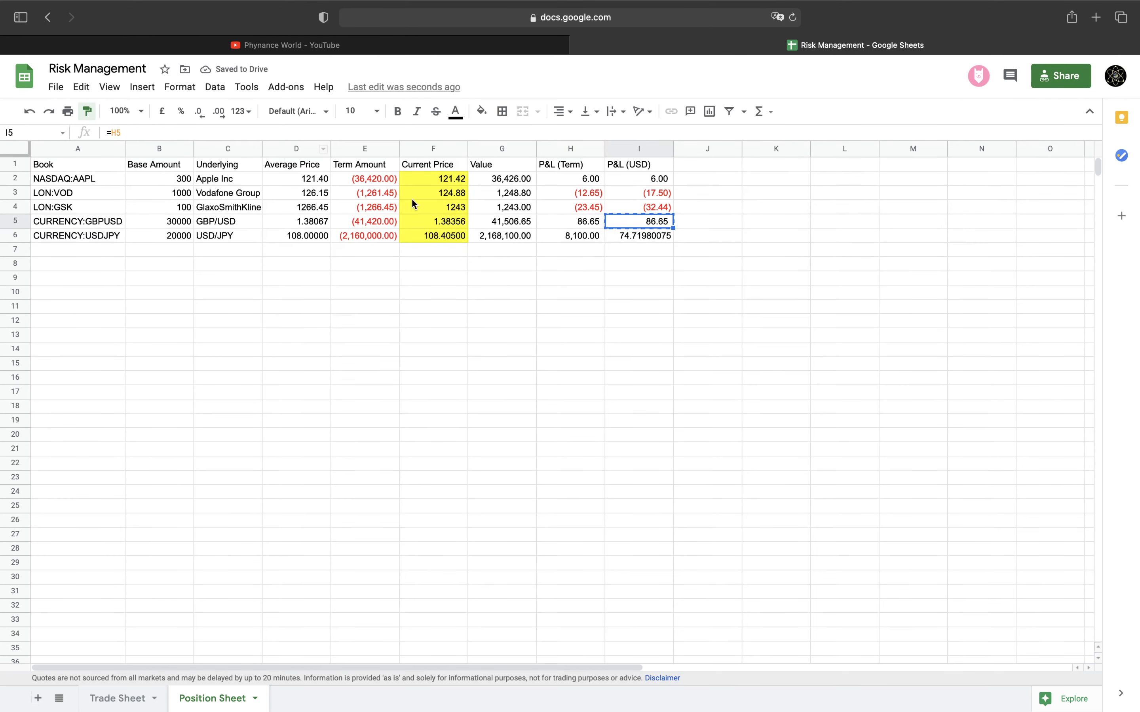
left_click(654, 235)
left_click_drag(647, 179, 646, 232)
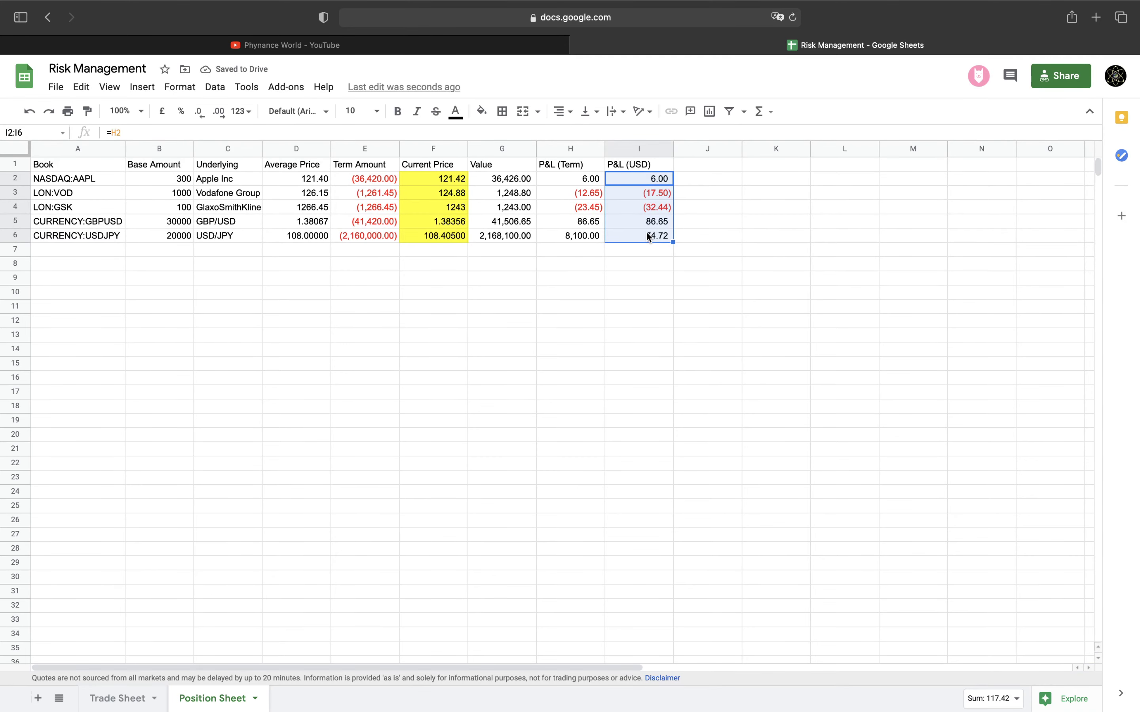
left_click(633, 274)
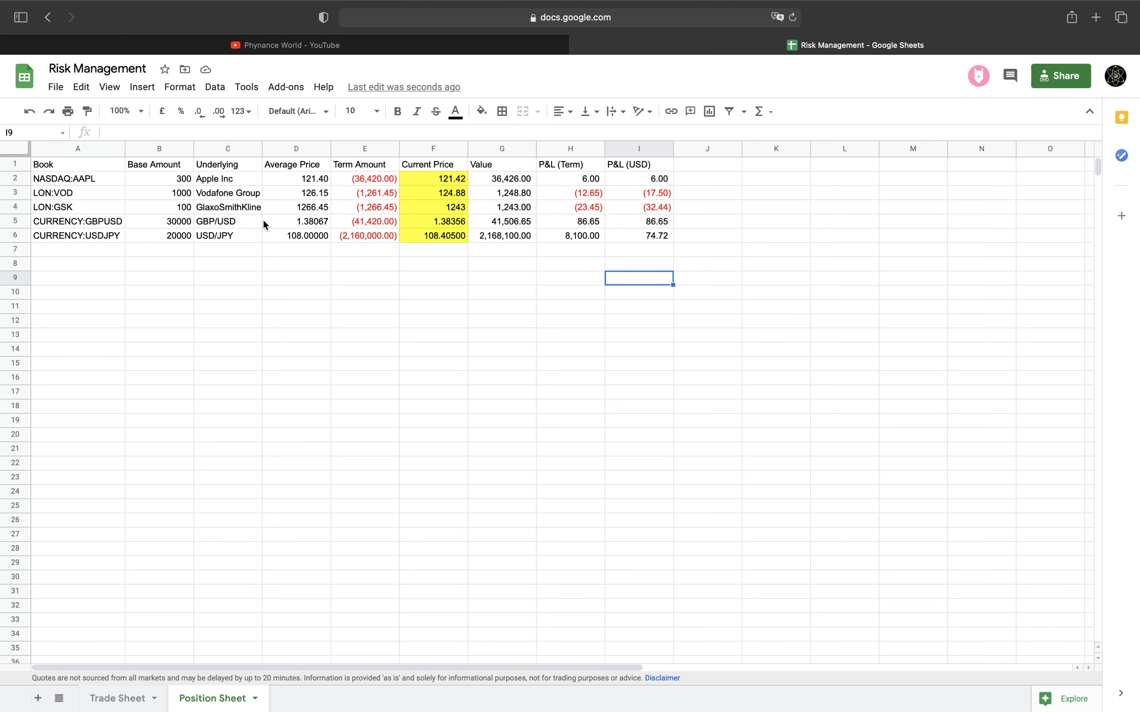
Enter =GOOGLEFINANCE("CURRENCY:GBPUSD") in L1 to pull the live GBP/USD rate
left_click(831, 166)
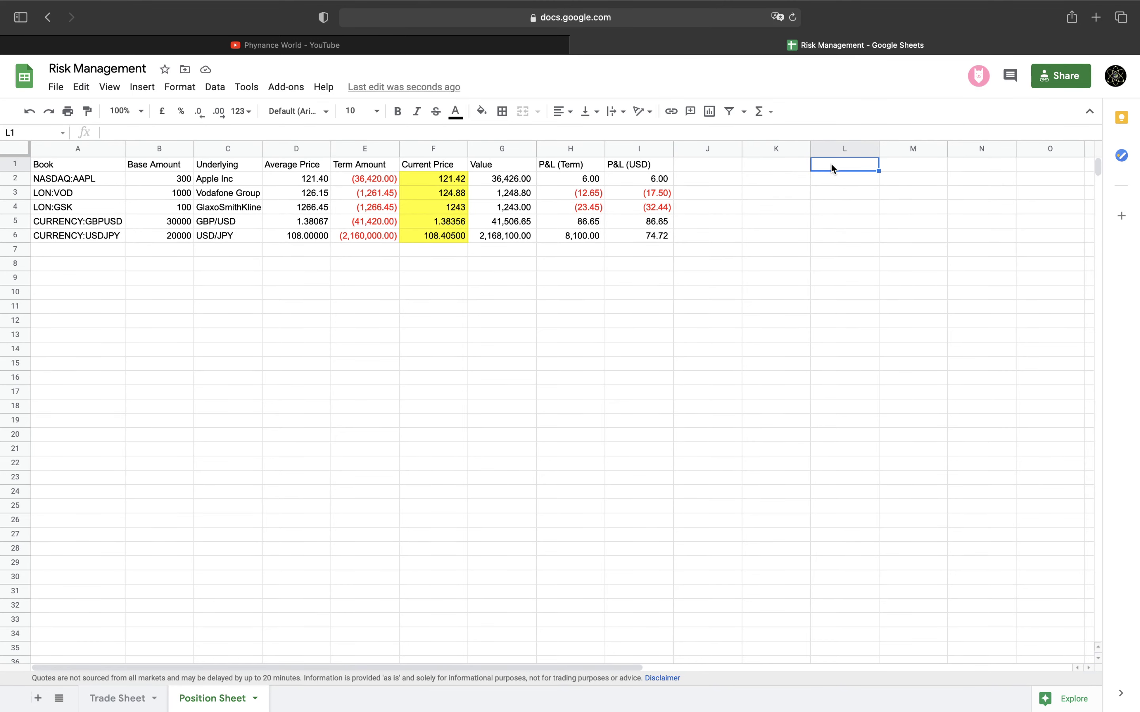
type("=GOOGL")
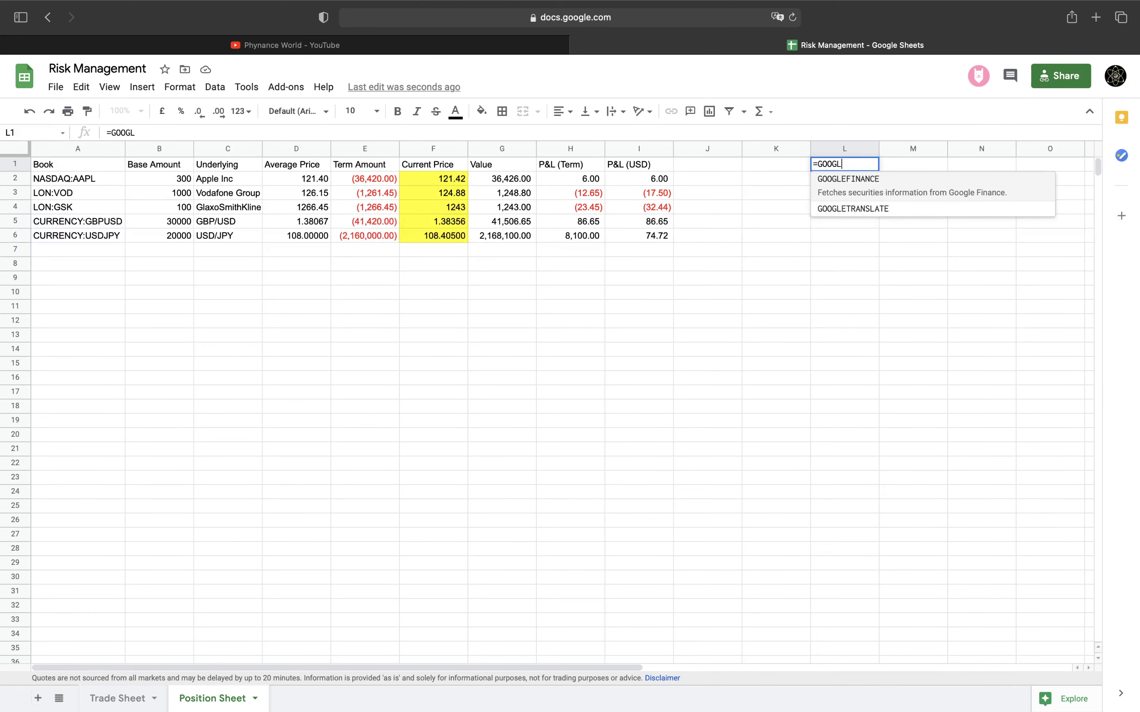
type("EFINANC")
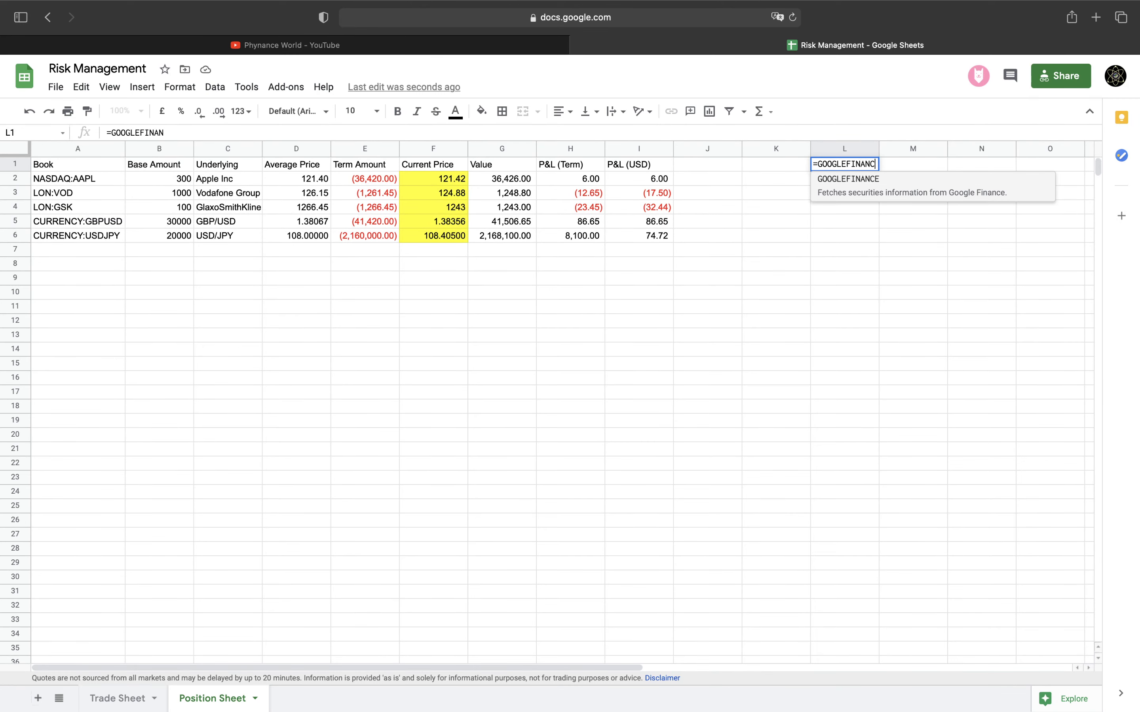
type("E(")
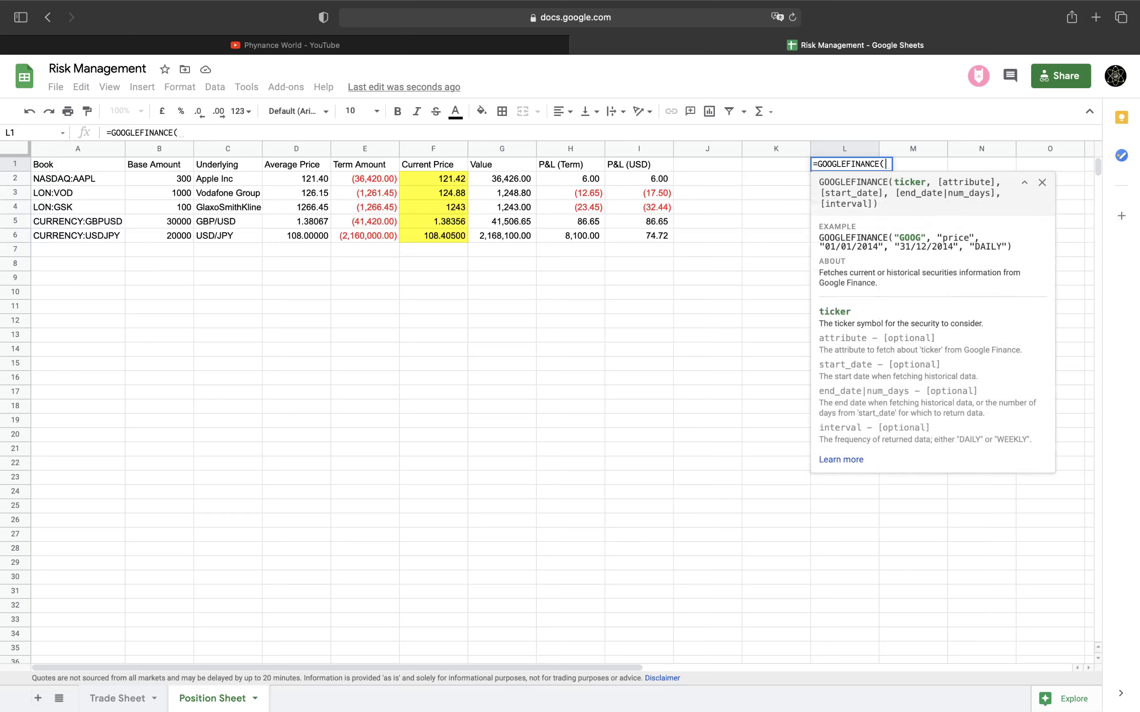
type("CURRENCY")
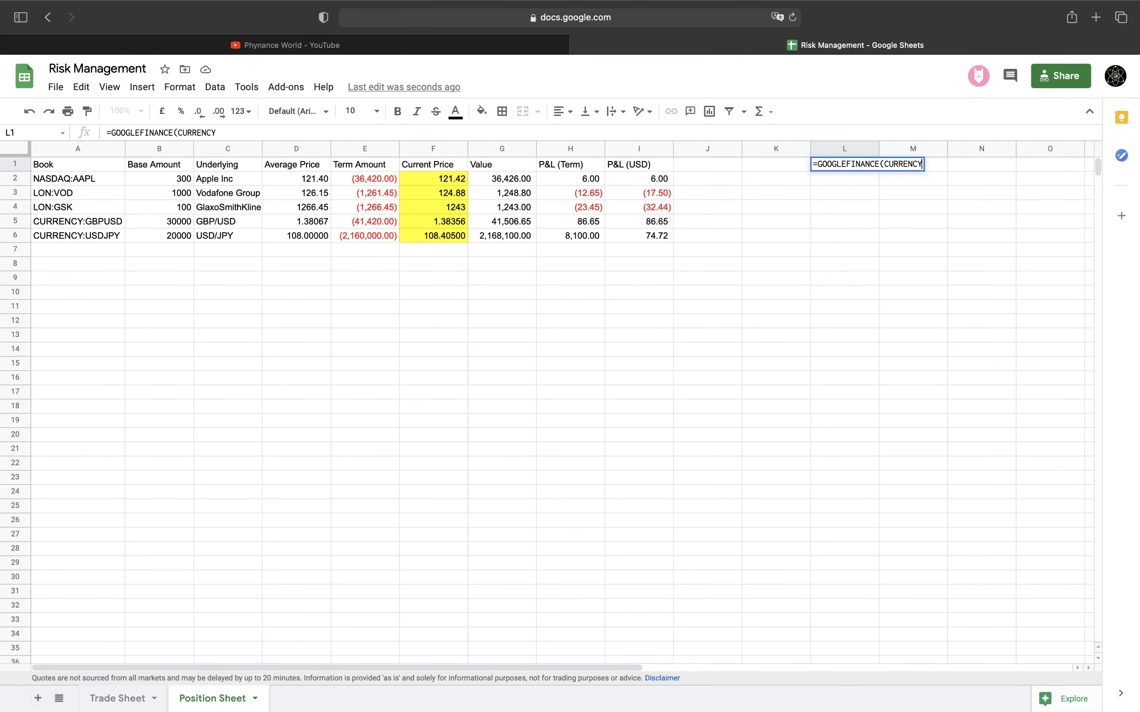
type(":GBPUSD\"")
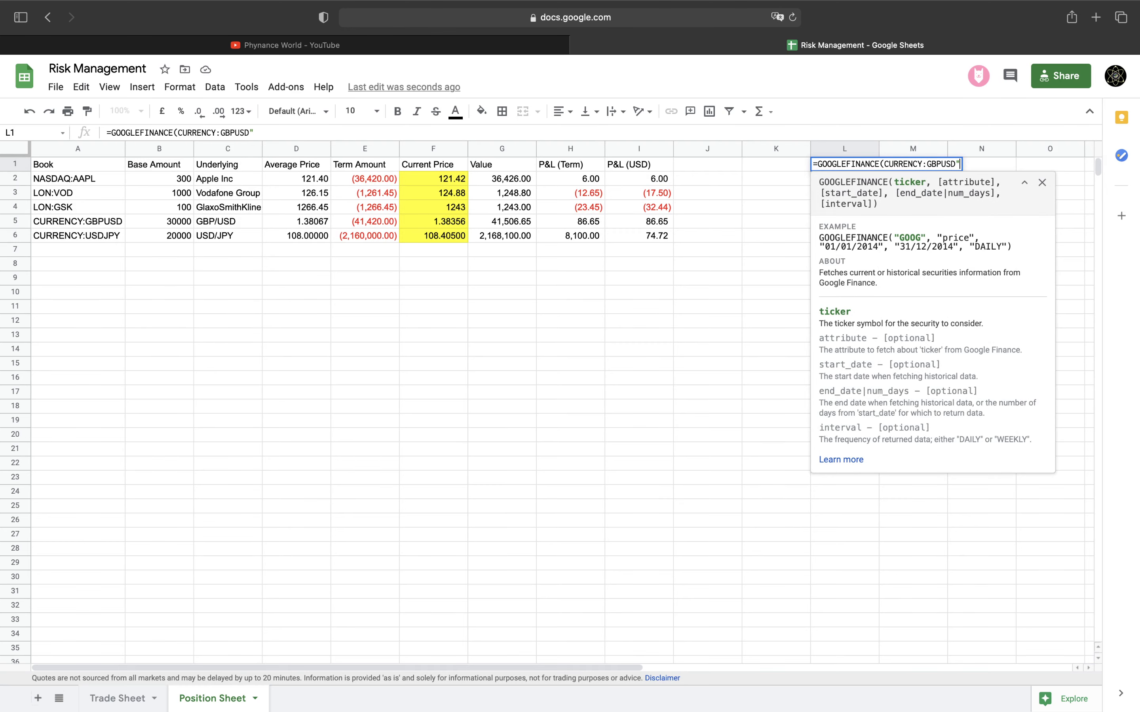
type(")")
left_click(885, 163)
type("\"")
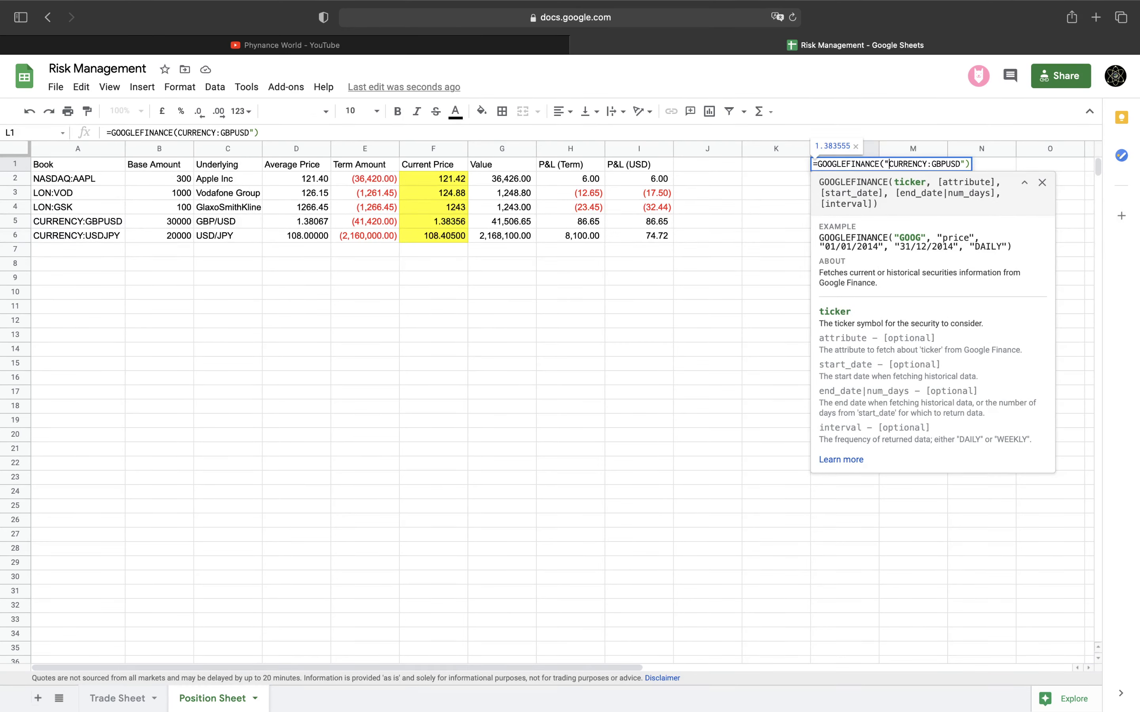
key("Return")
left_click(862, 162)
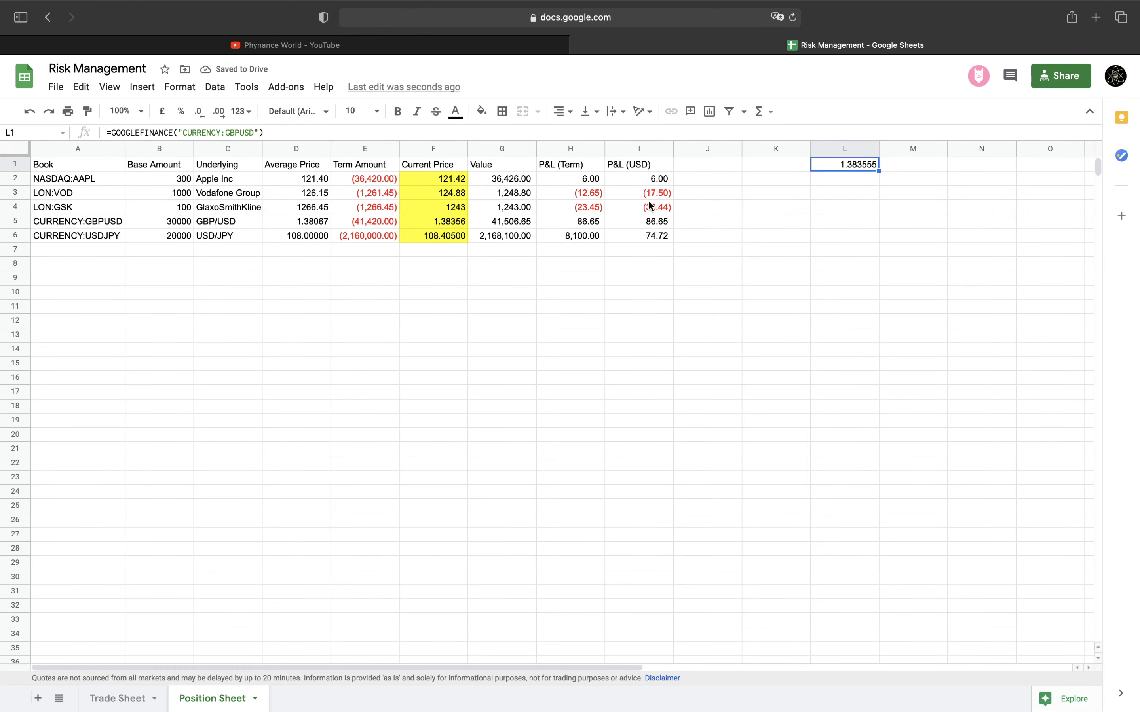
Begin a 'P&L(GBP)' column heading in J1
left_click(650, 195)
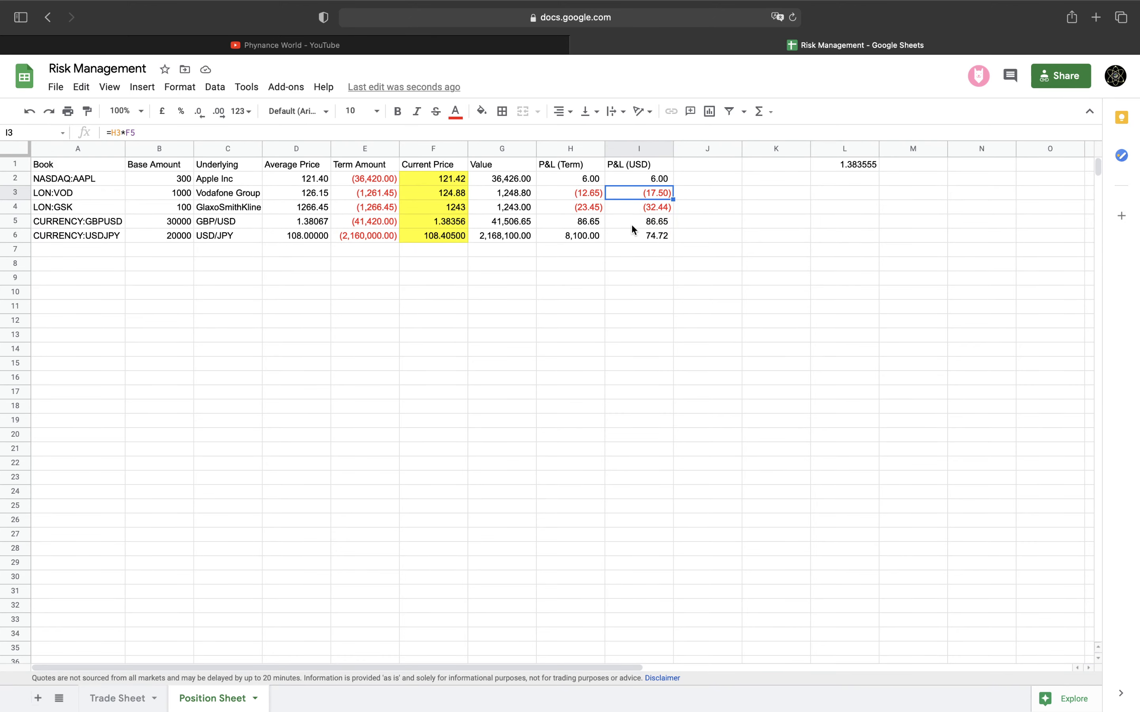
left_click(711, 165)
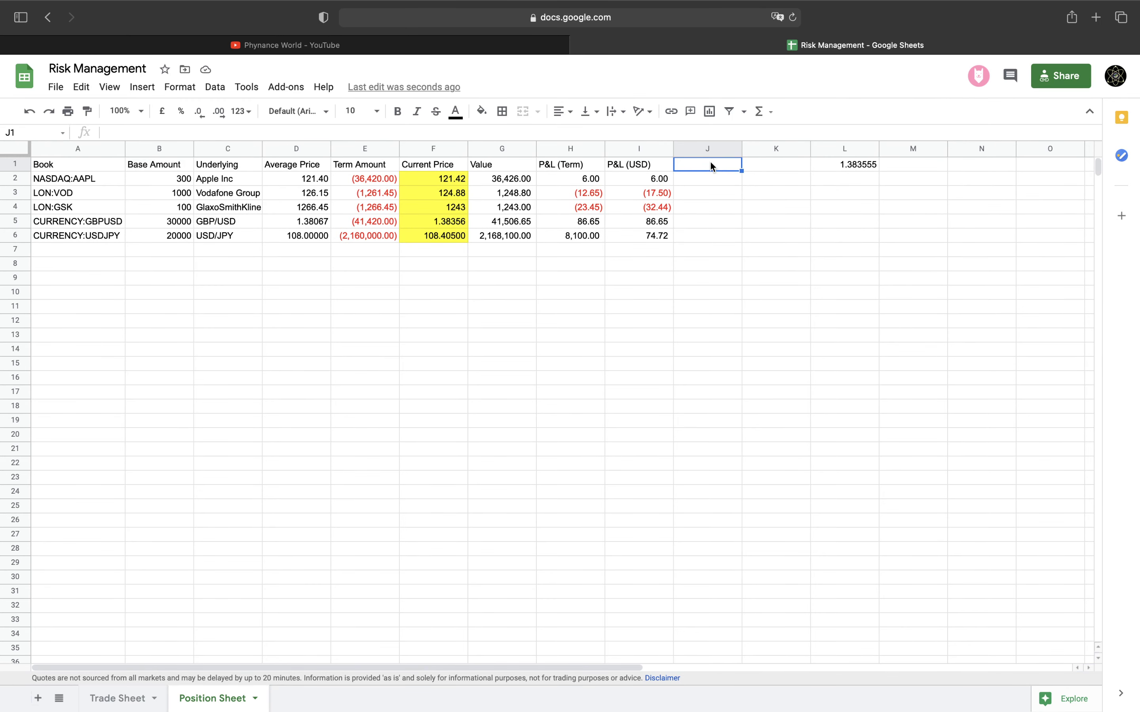
type("P&L(GBP)")
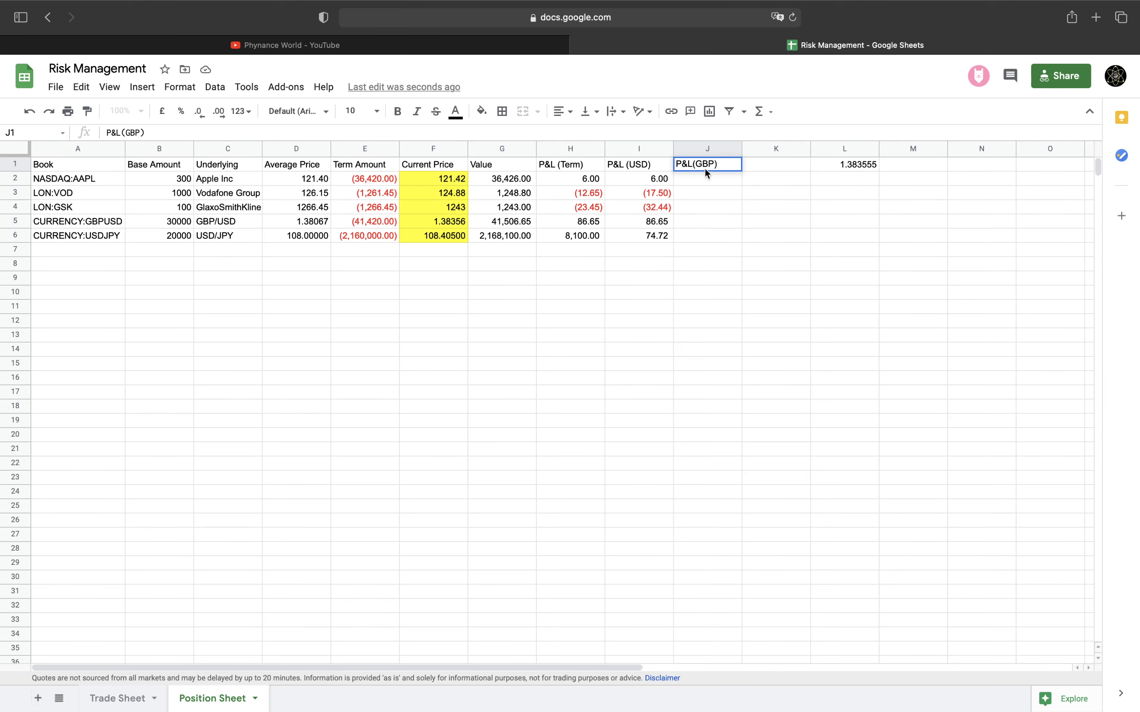
Finish the 'P&L (GBP)' heading and enter =I2/L1 as Apple's GBP P&L in J2
left_click(694, 164)
key("Return")
type("=")
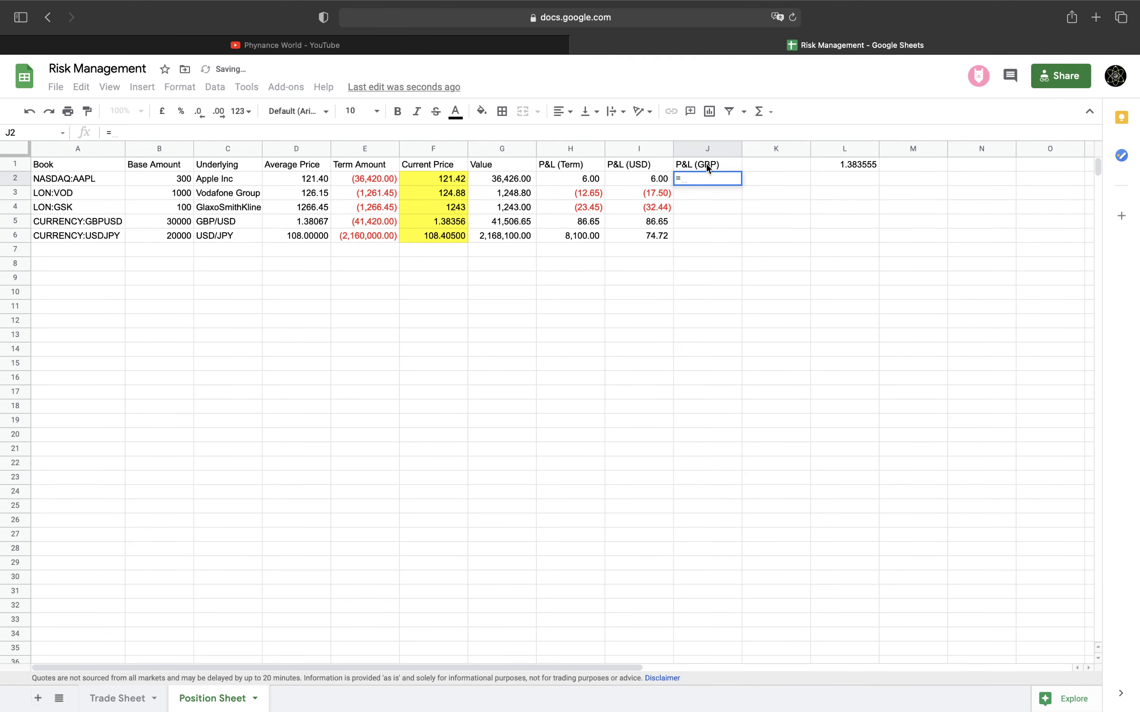
key("Left")
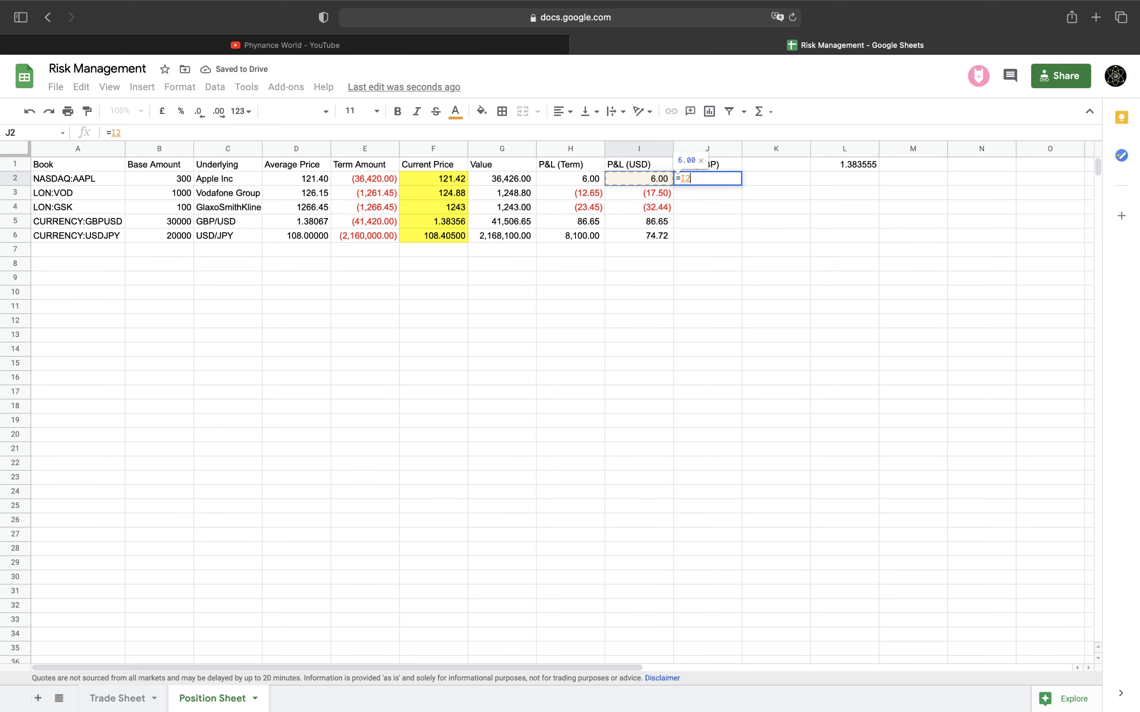
type("/")
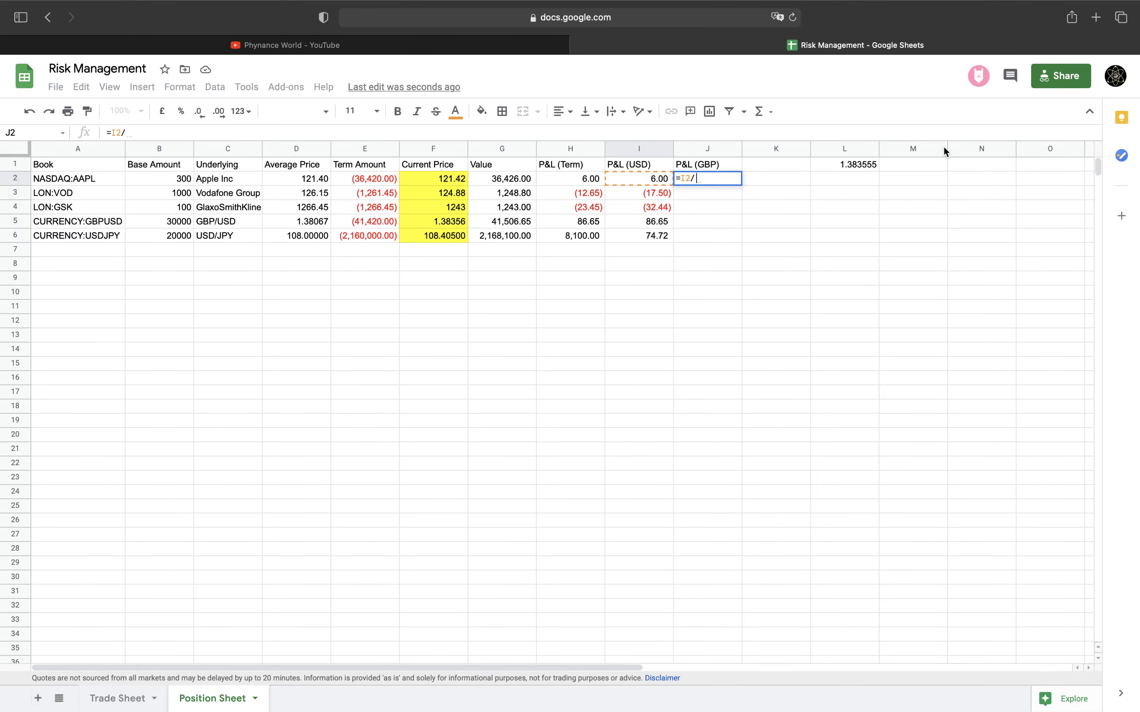
left_click(864, 165)
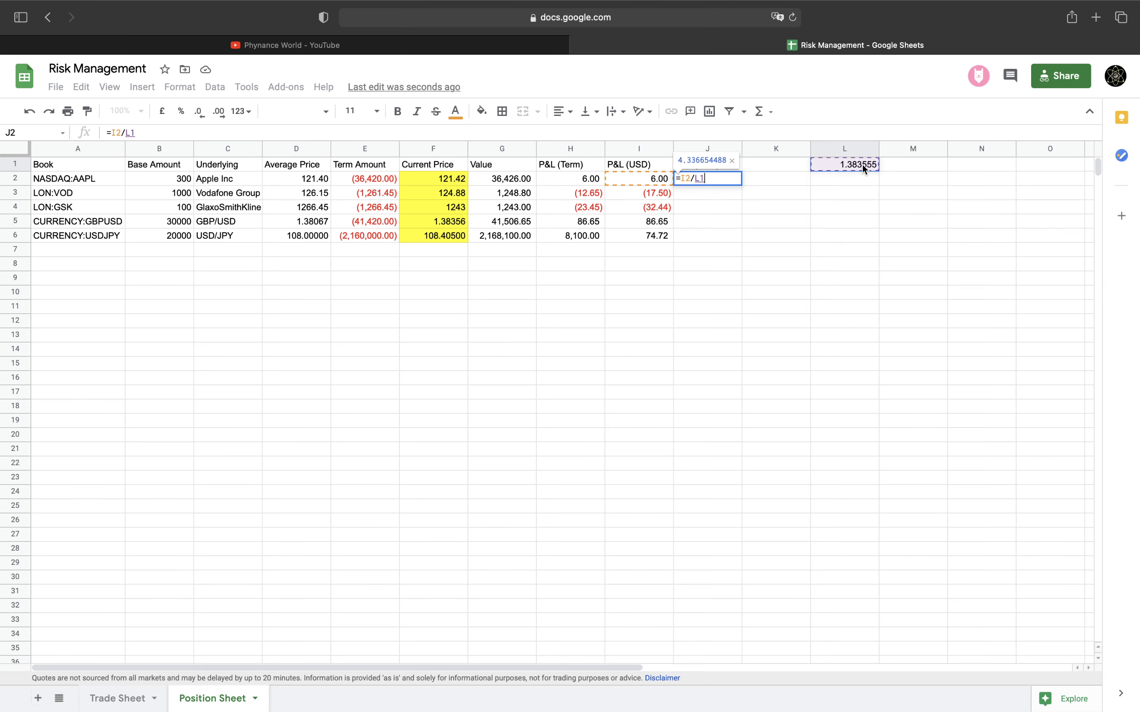
key("Return")
Enter =H3 in J3 and =H4 in J4 for the Vodafone and GSK GBP P&L
type("=")
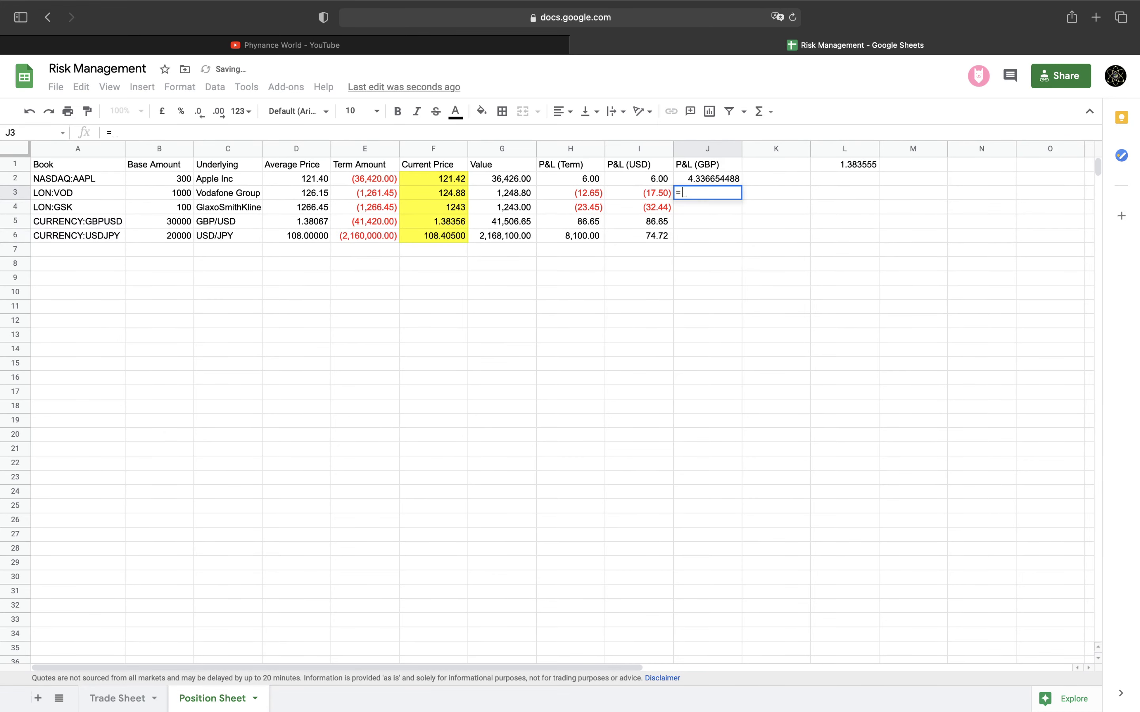
key("Left")
key("Left")
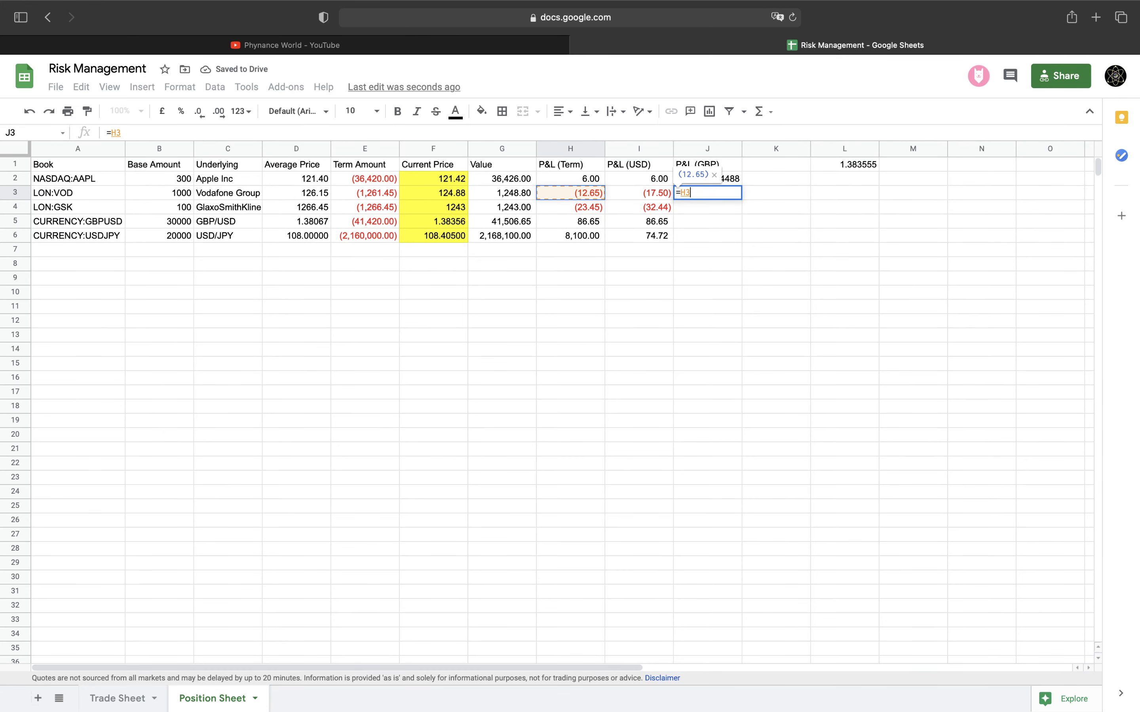
key("Return")
type("=")
key("Left")
key("Left")
key("Return")
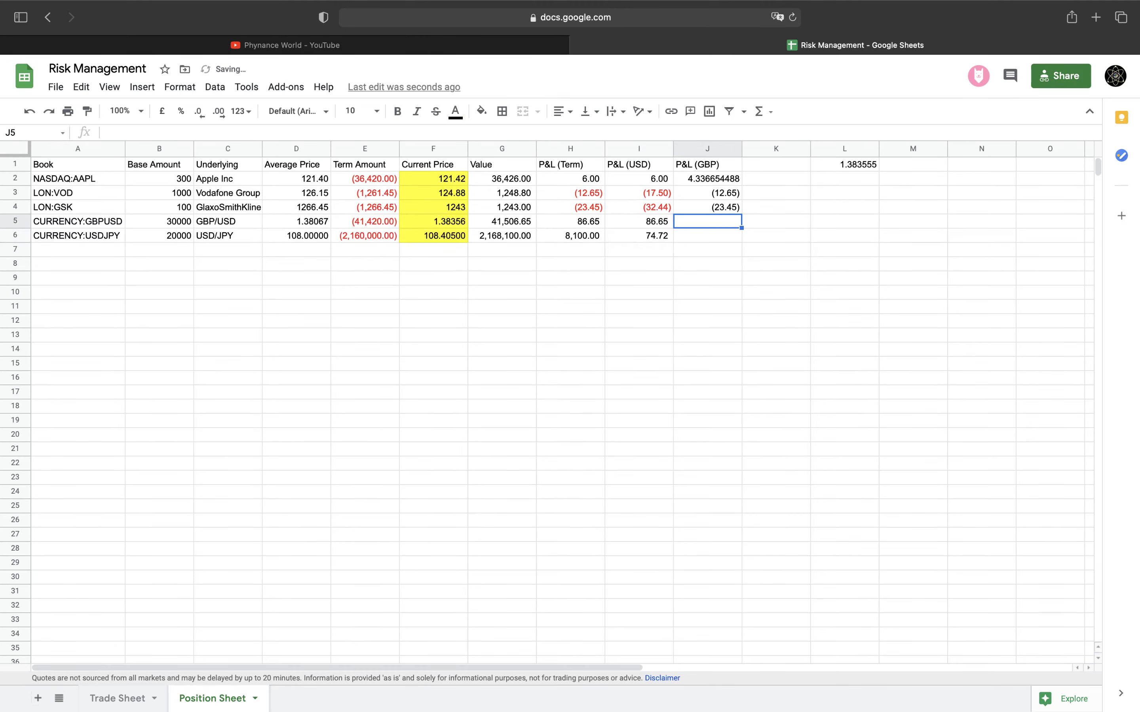
Correct Apple's GBP P&L formula in J2 from =I2/L1 to =H2/L1
left_click(737, 180)
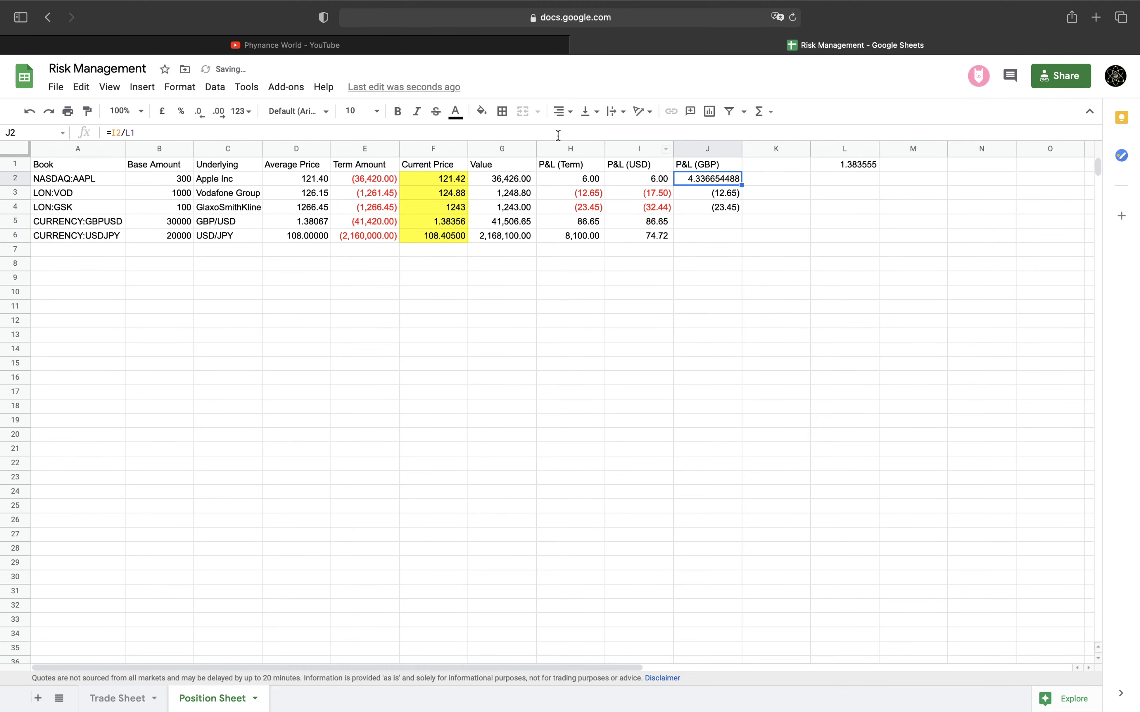
key("Return")
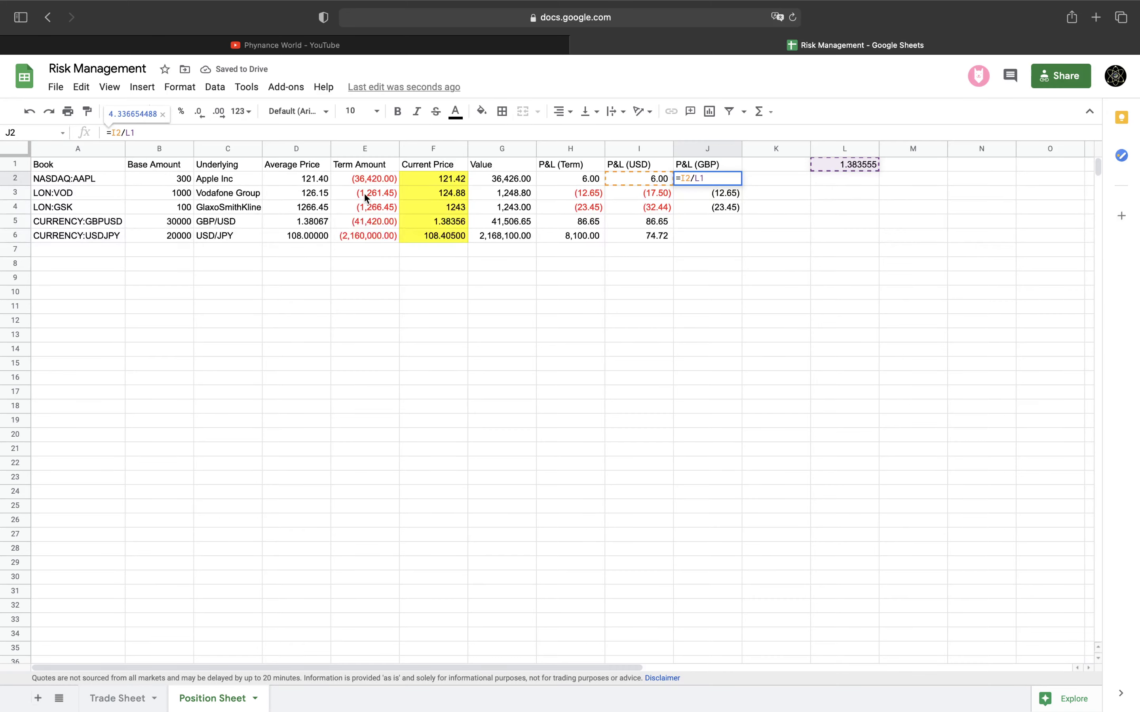
left_click(118, 133)
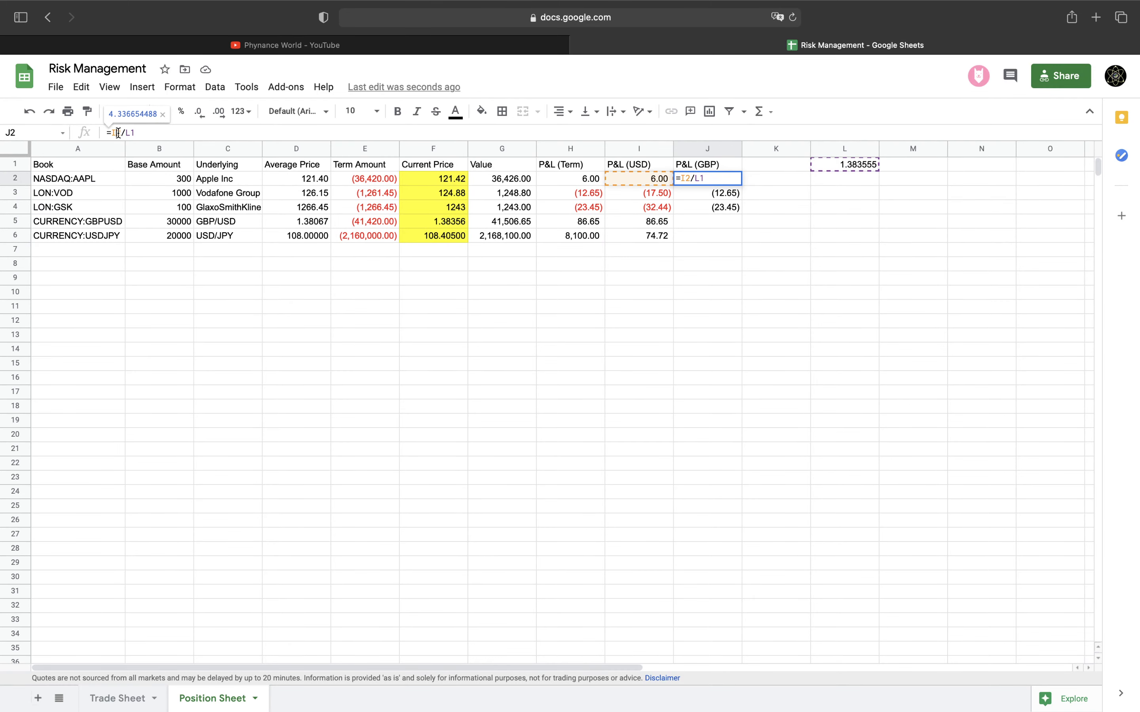
key("BackSpace")
type("H")
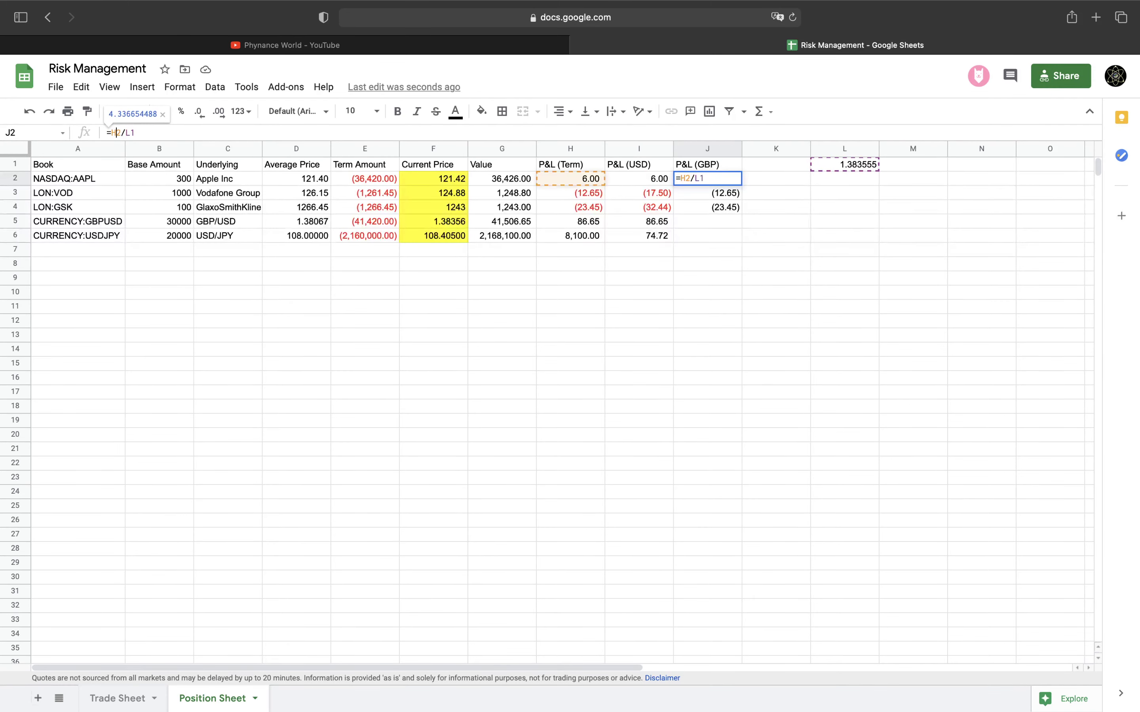
key("Return")
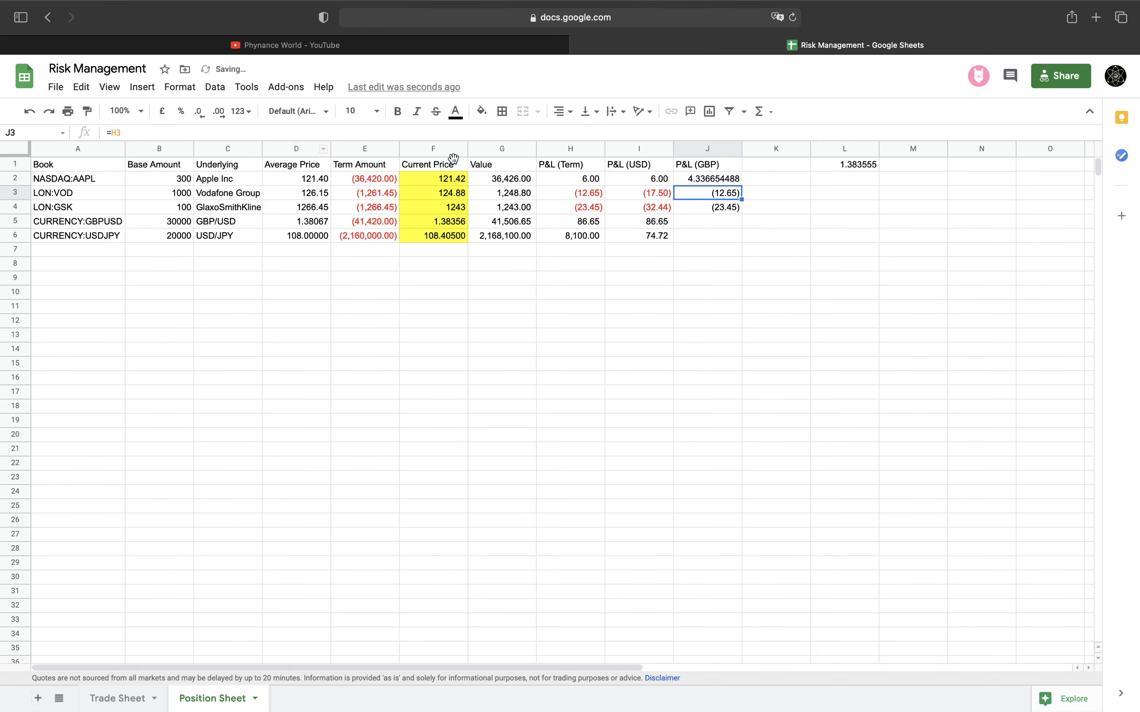
left_click(701, 219)
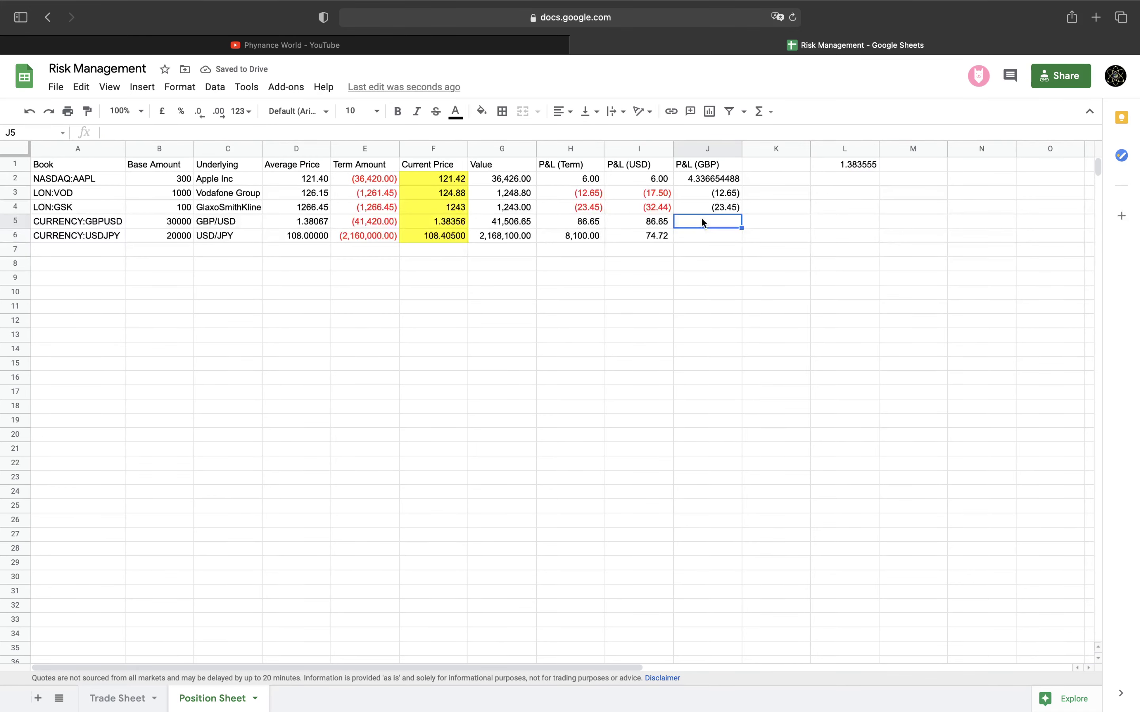
Enter =H5/L1 in J5 and =H6/F6/L1 in J6 for the GBP/USD and USD/JPY rows
type("=")
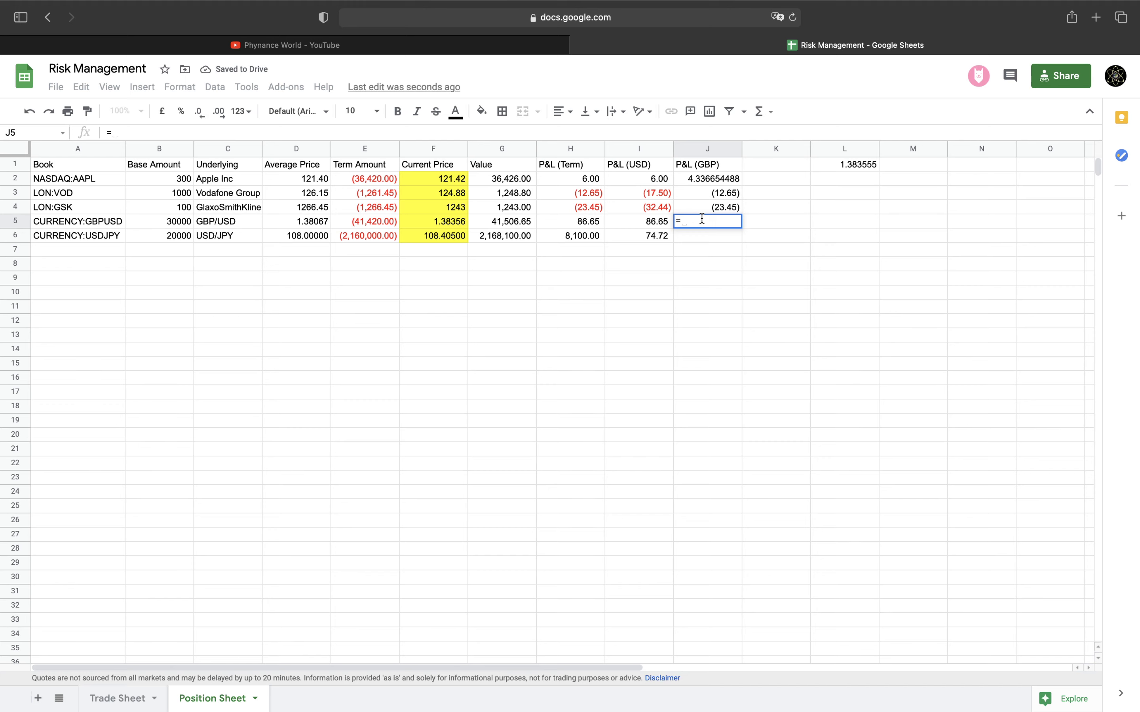
left_click(570, 221)
type("/")
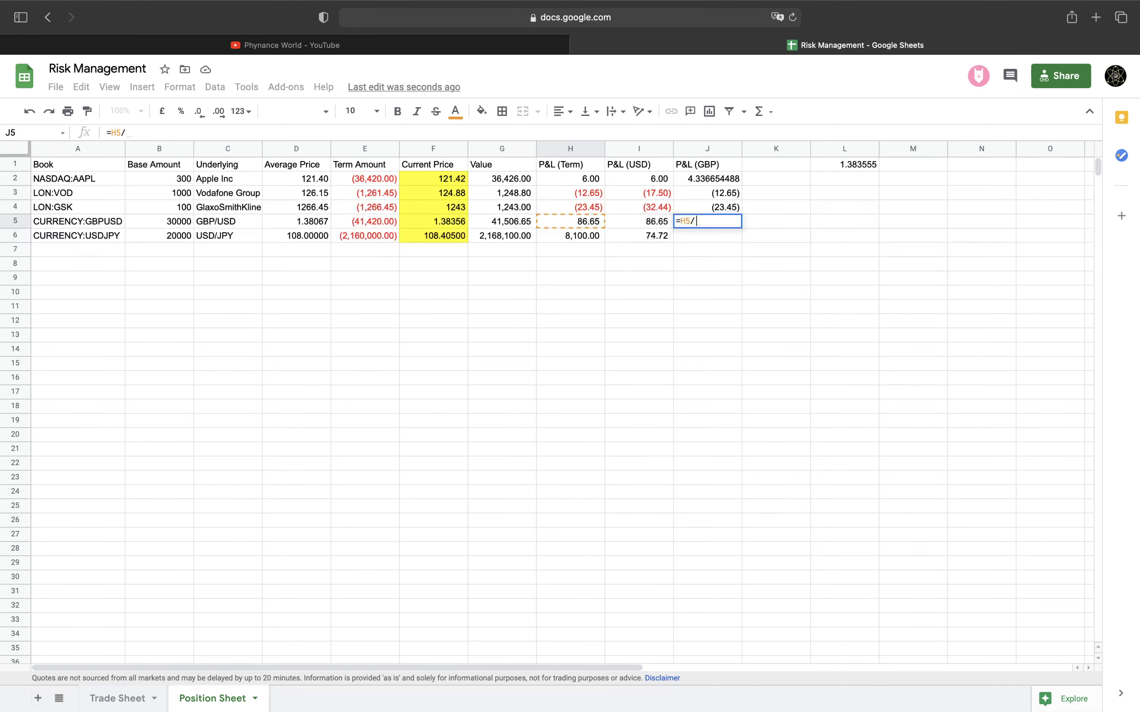
left_click(855, 169)
key("Return")
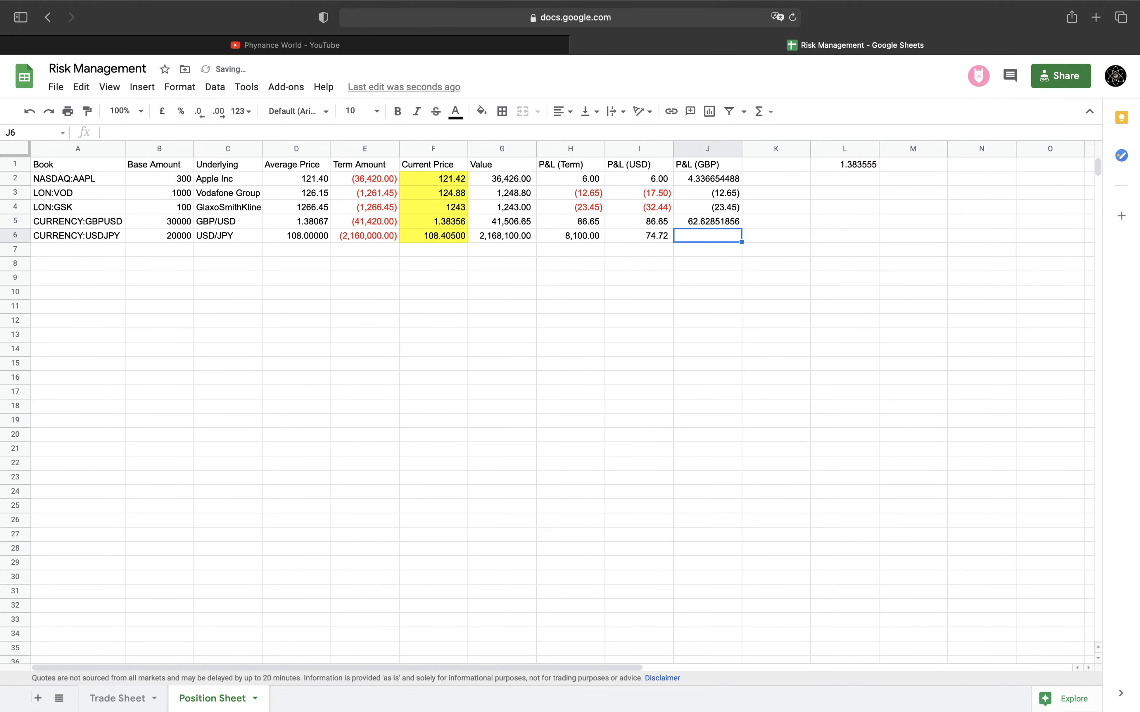
type("=")
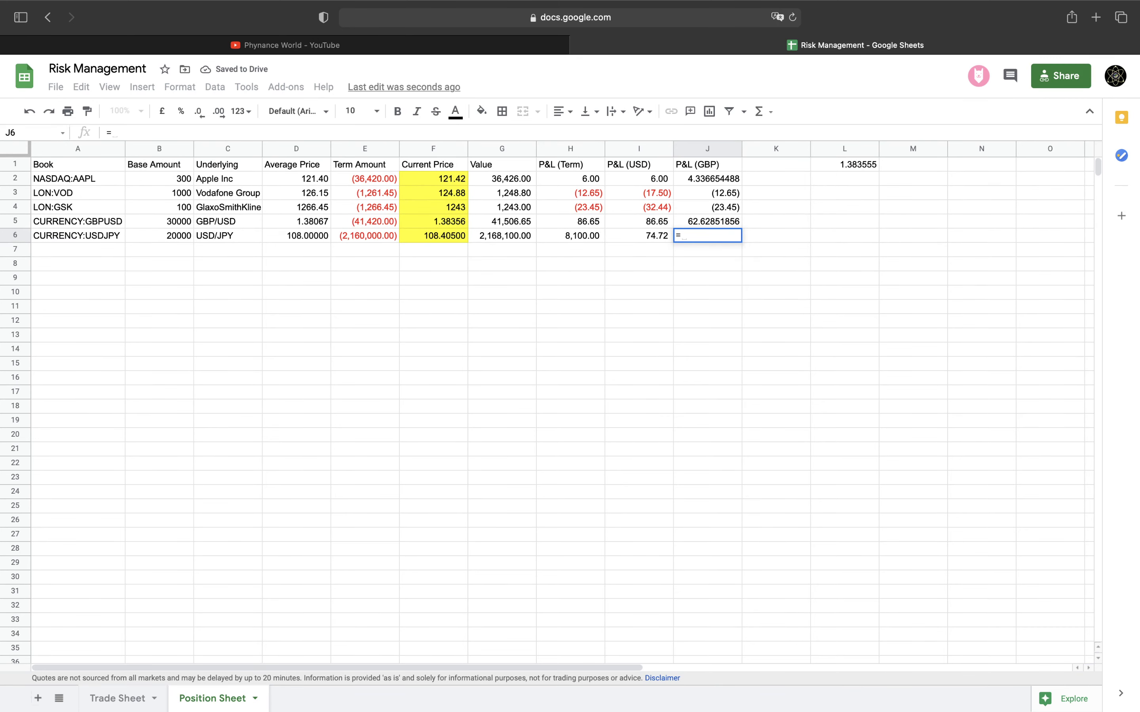
key("Left")
key("Left")
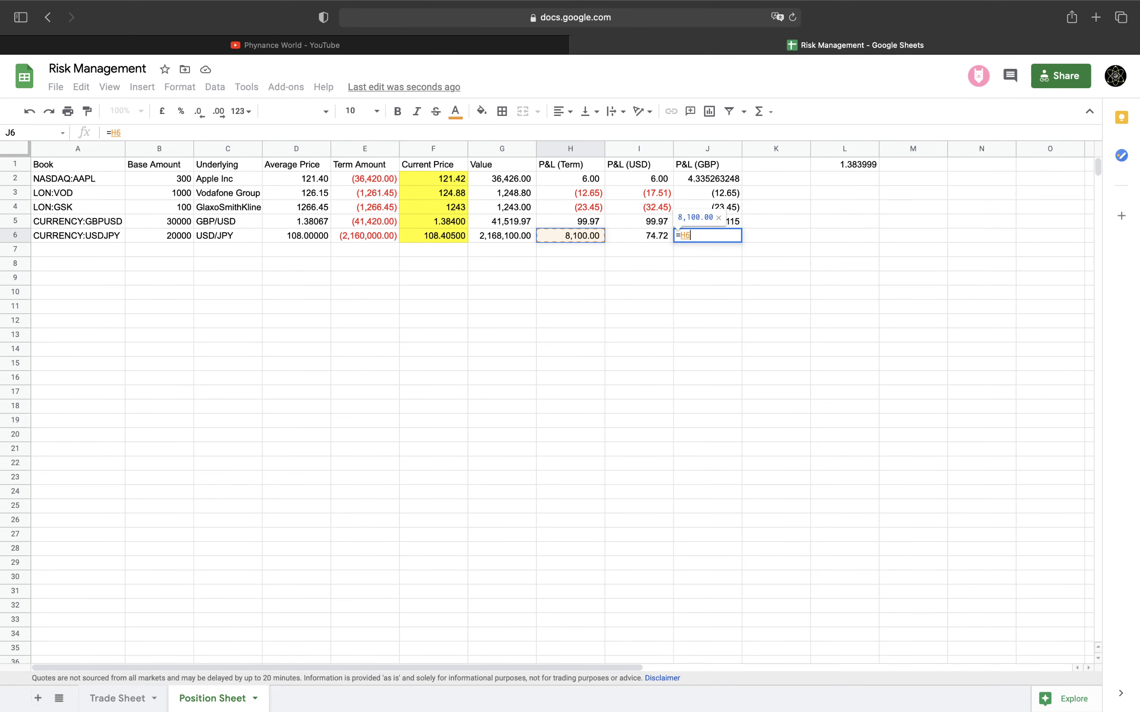
type("/")
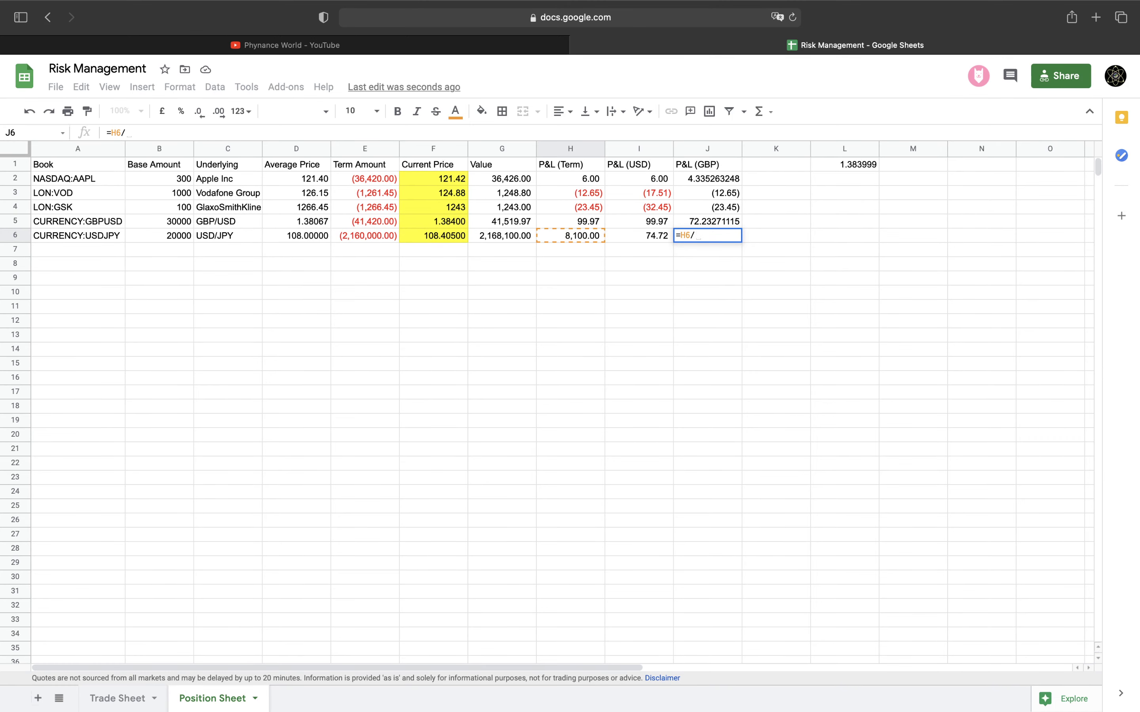
key("Left")
key("Left")
key("Left")
key("Left")
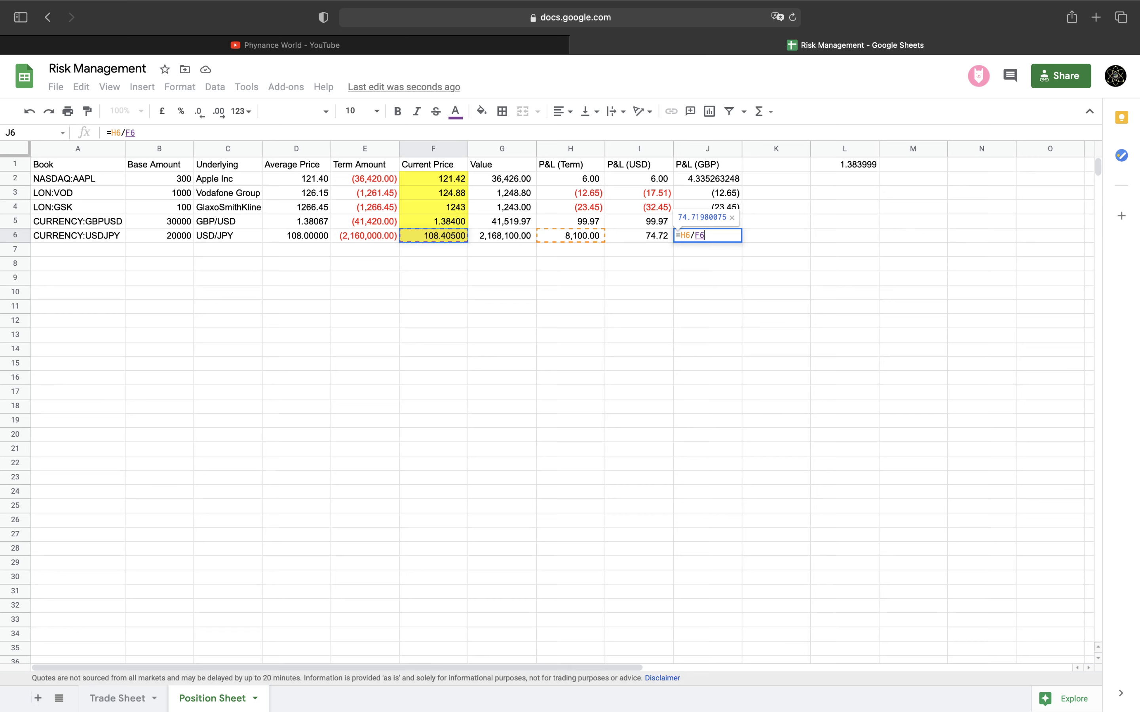
type("/")
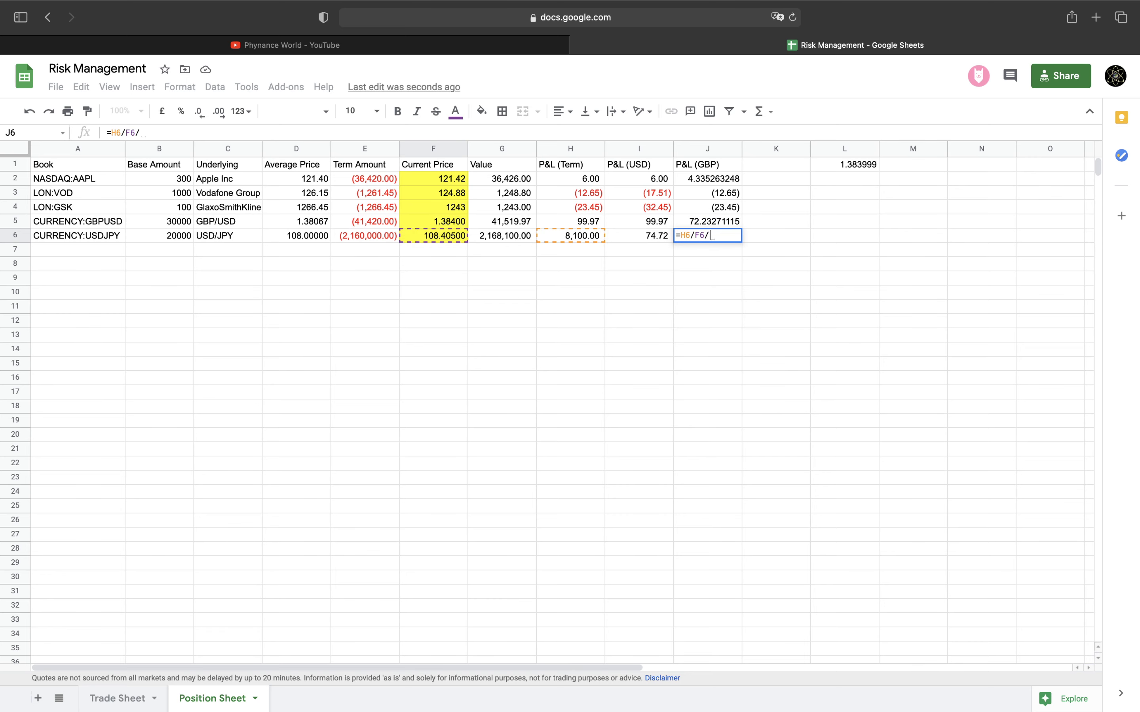
left_click(853, 165)
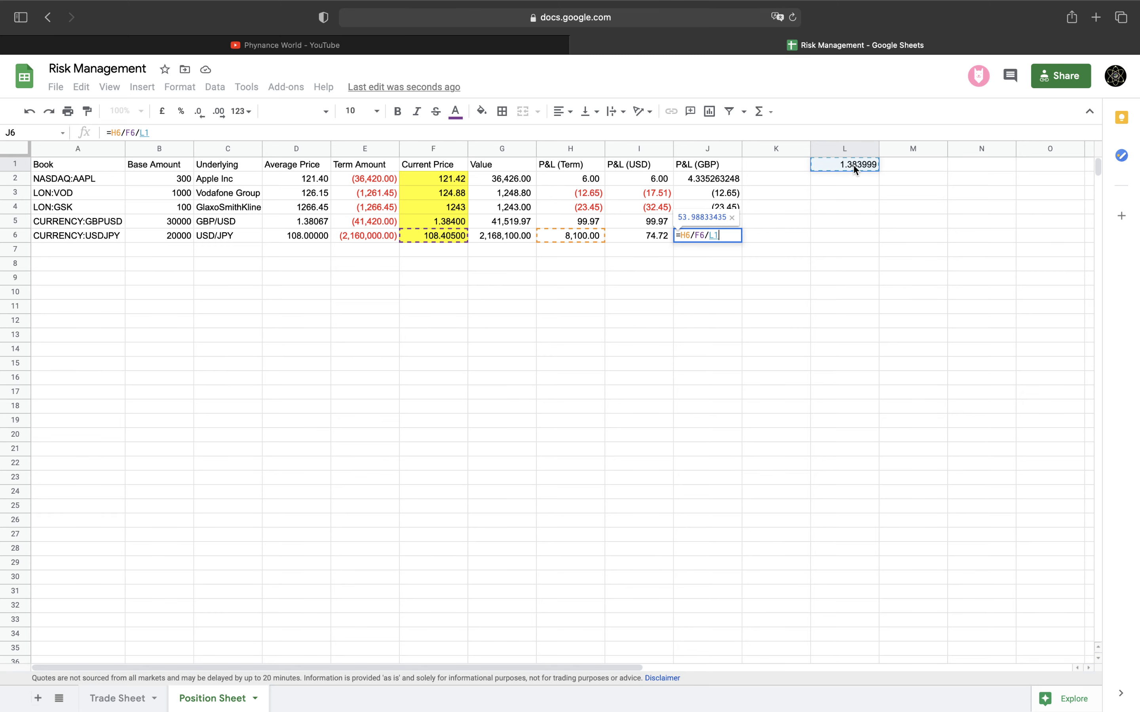
key("Return")
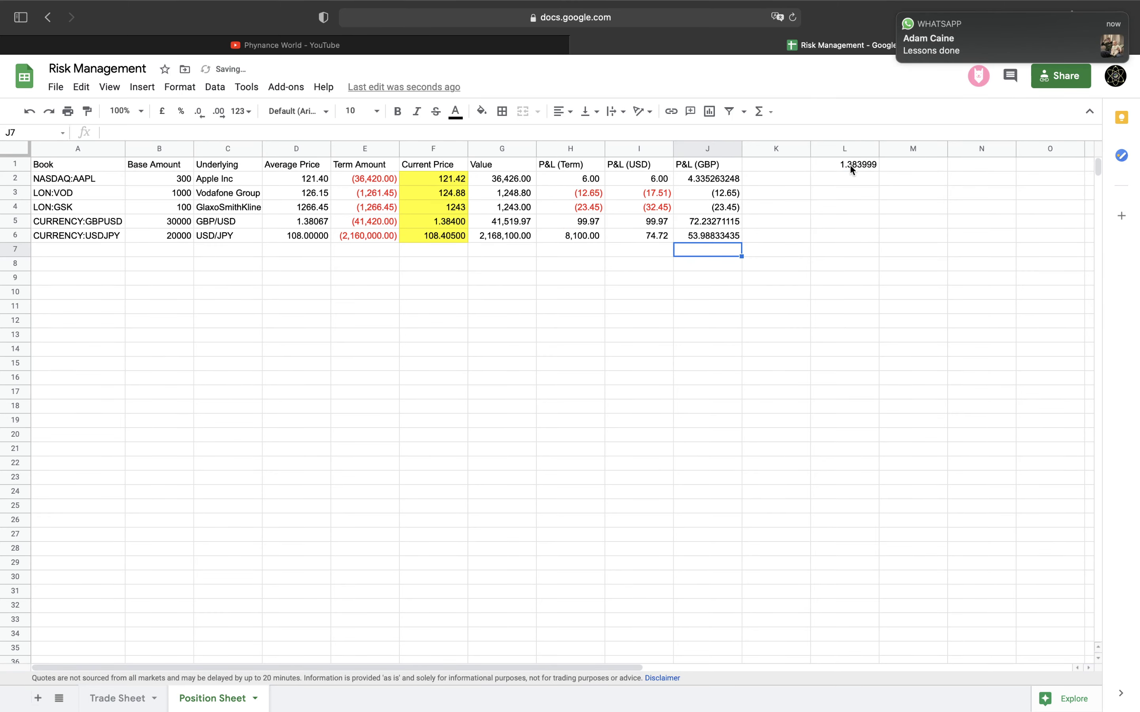
Paint I3's two-decimal, red-bracket number format onto the P&L (GBP) values J2:J6
left_click(654, 190)
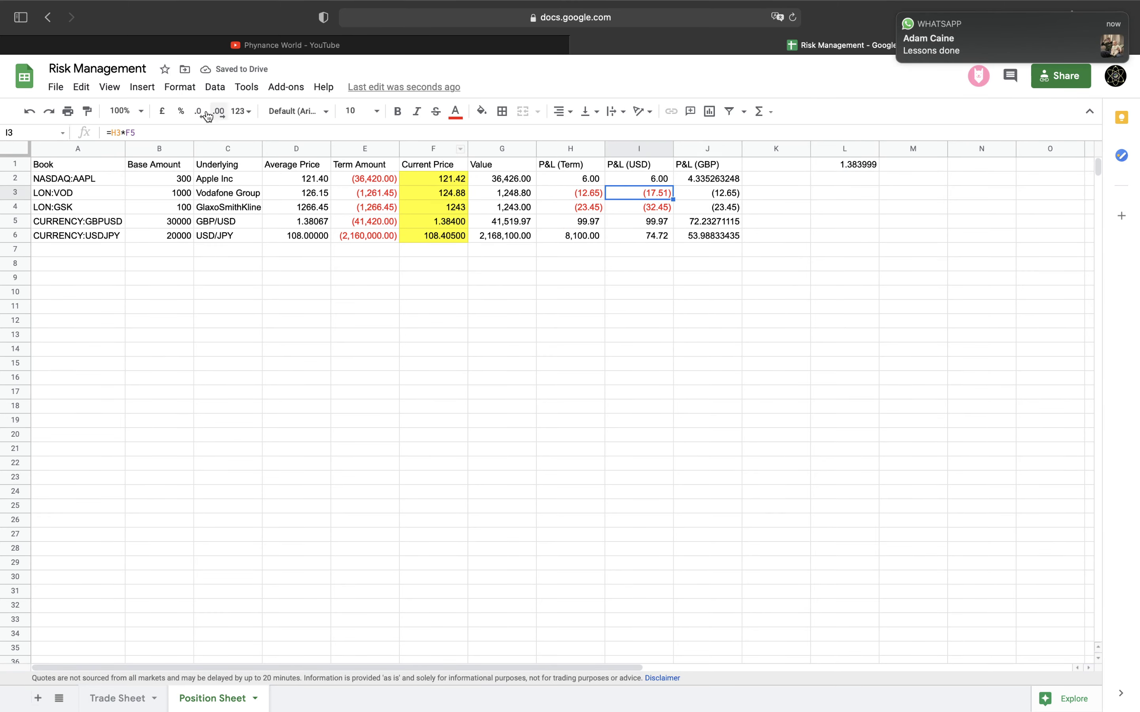
left_click(87, 112)
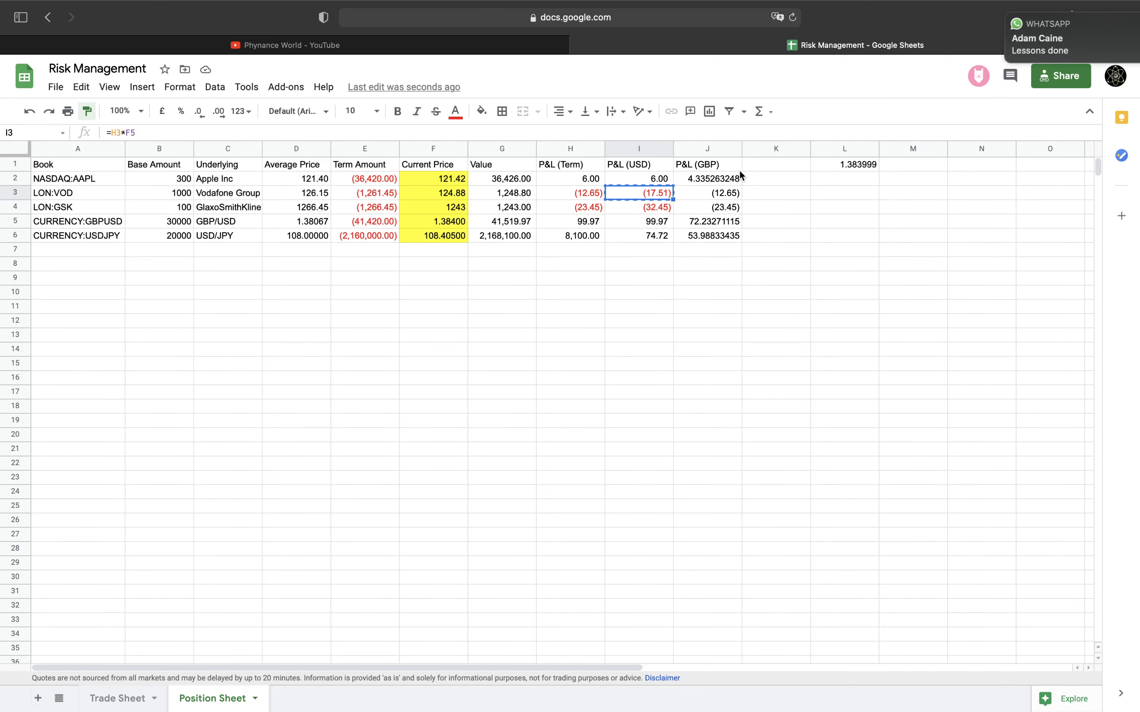
left_click_drag(729, 182, 728, 237)
left_click(721, 249)
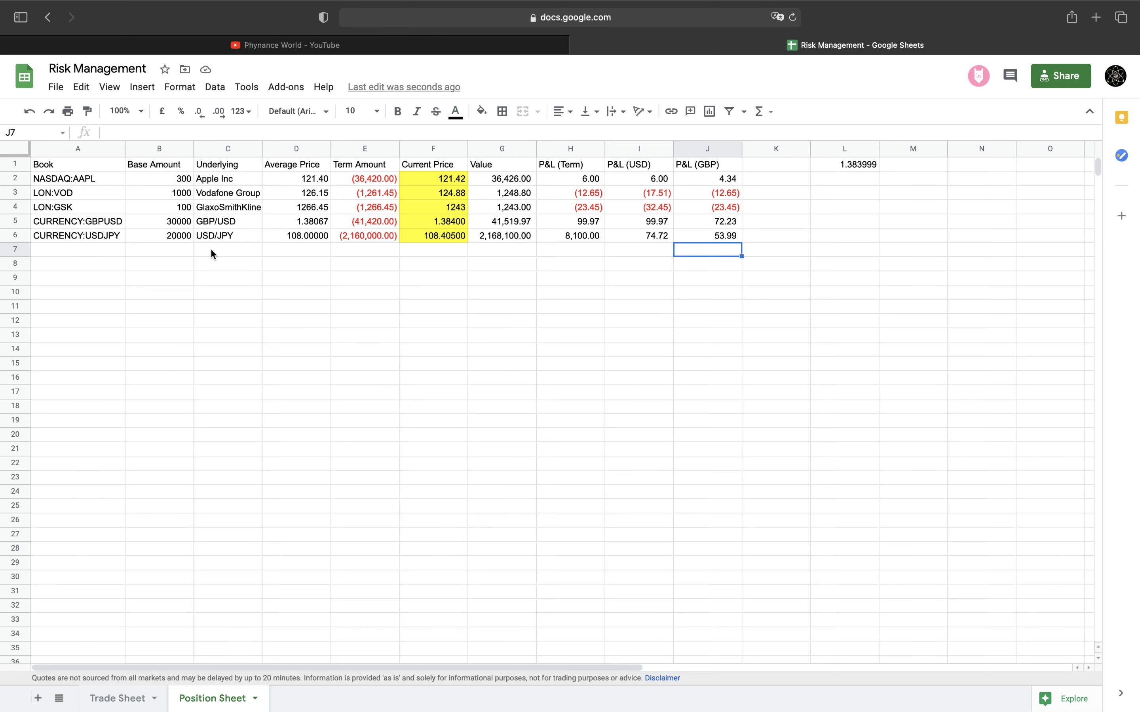
left_click(857, 165)
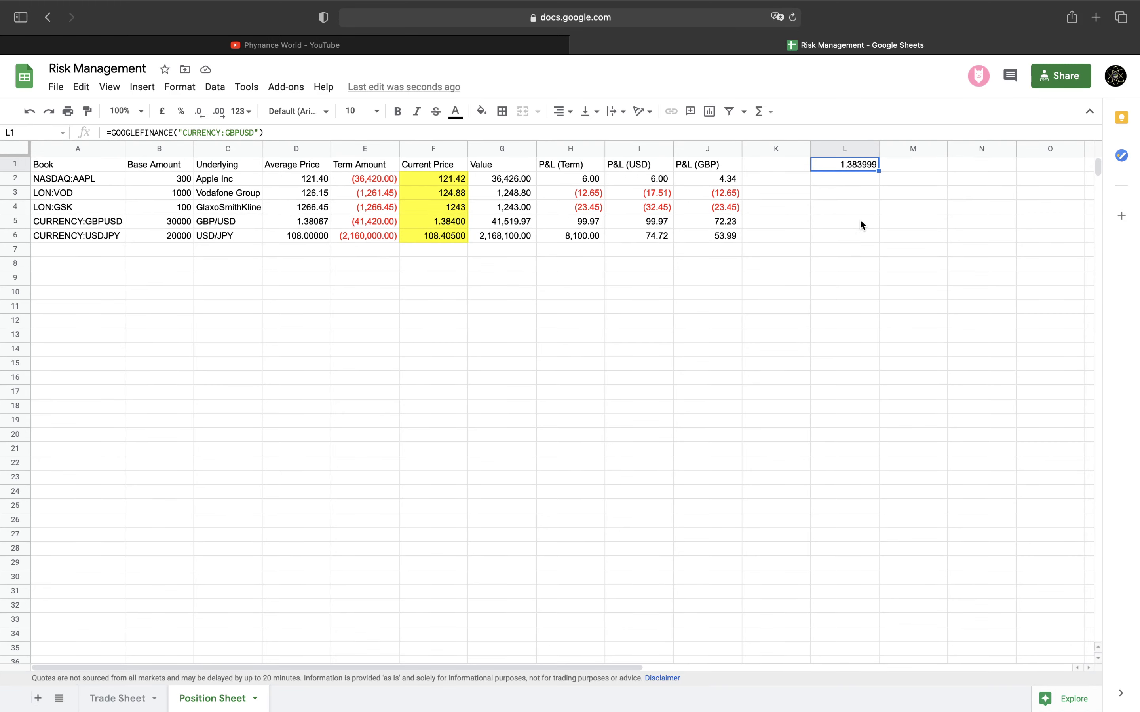
Label the rate cells 'GBP/USD' and 'EUR/GBP' beside L1 and L2
left_click(714, 235)
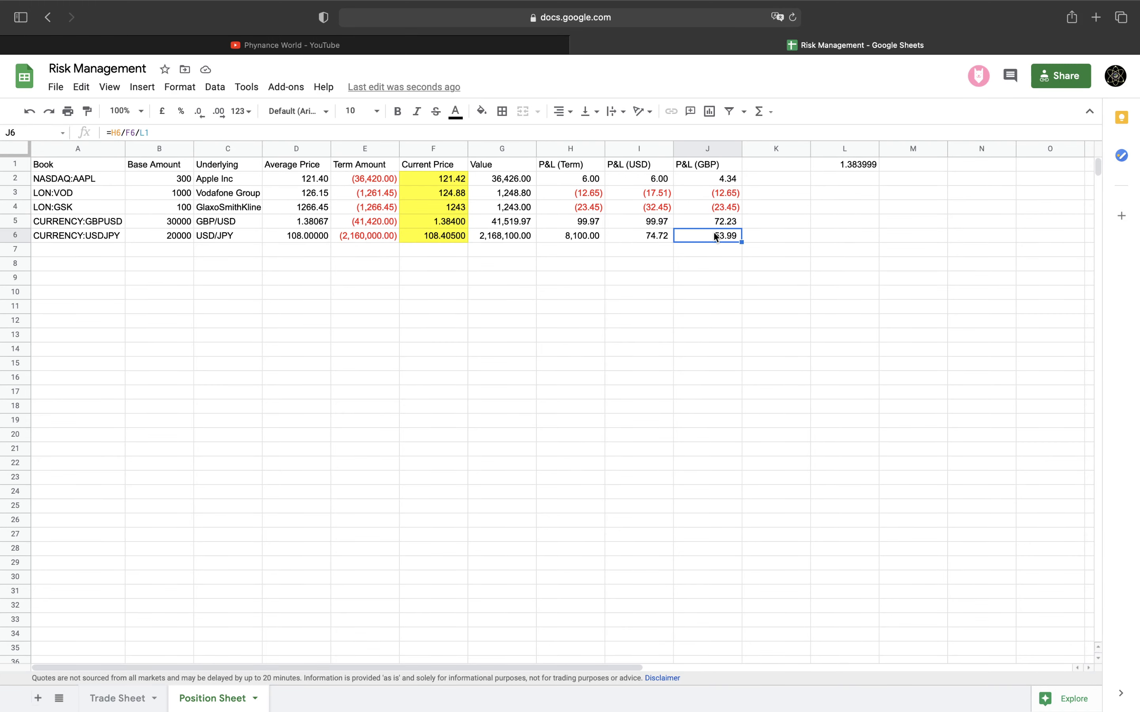
left_click(867, 168)
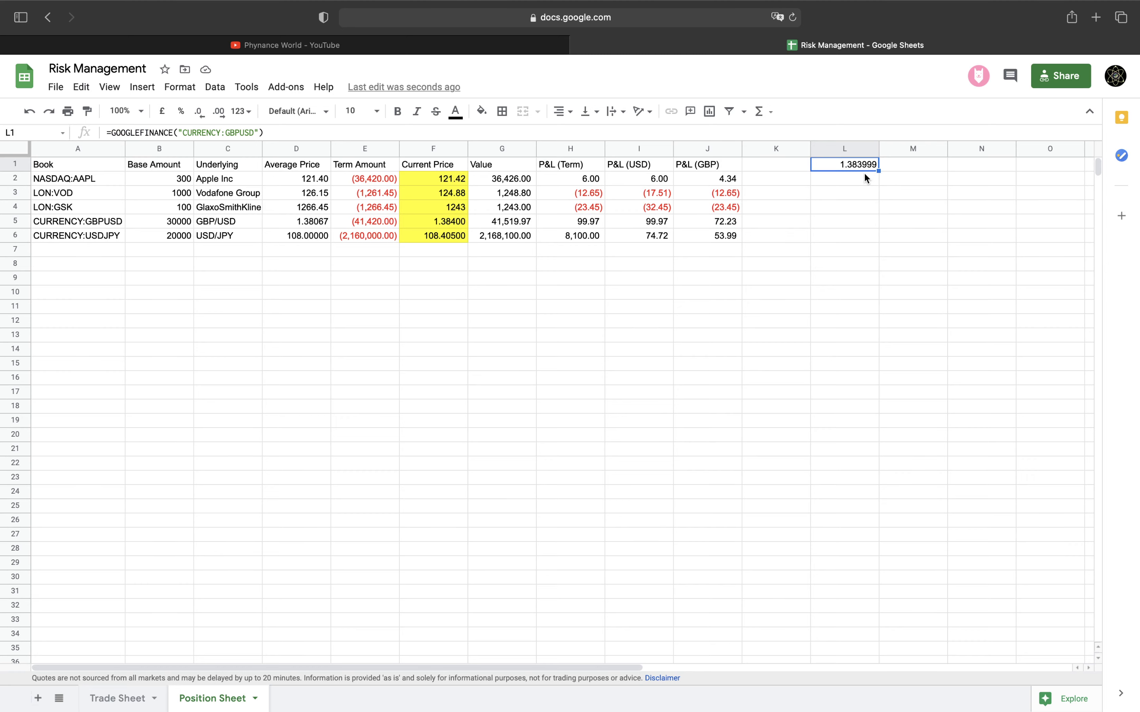
left_click(865, 179)
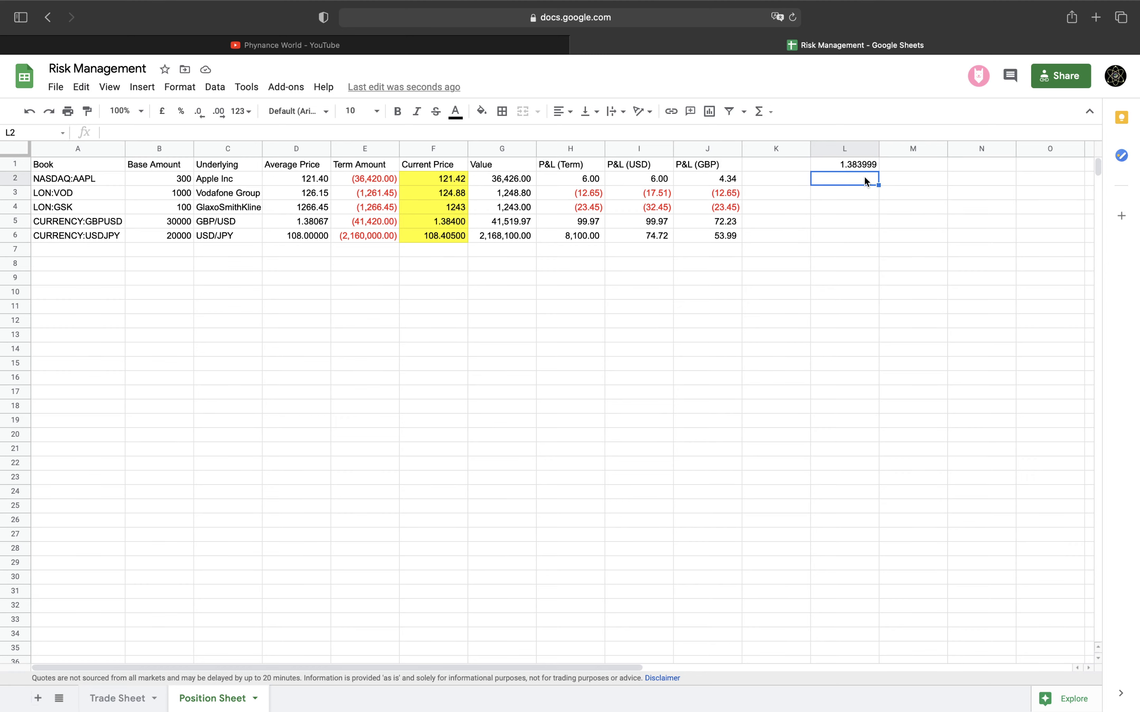
key("Up")
key("Left")
type("GBP")
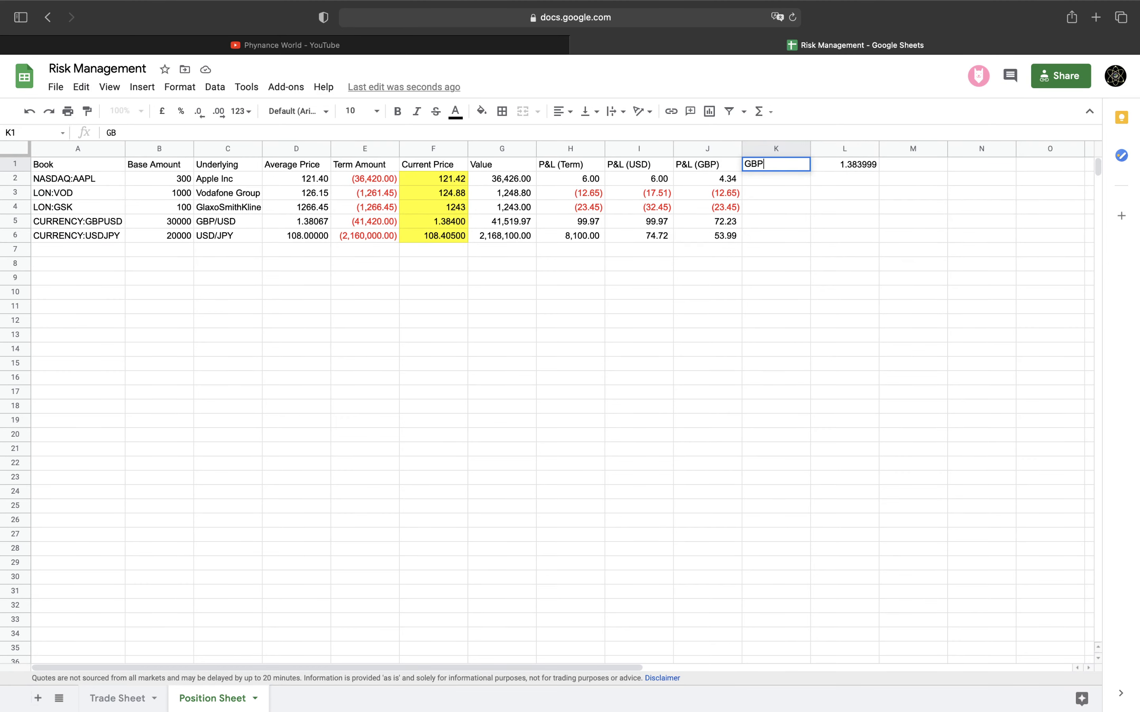
type("/USD")
key("Return")
type("EU")
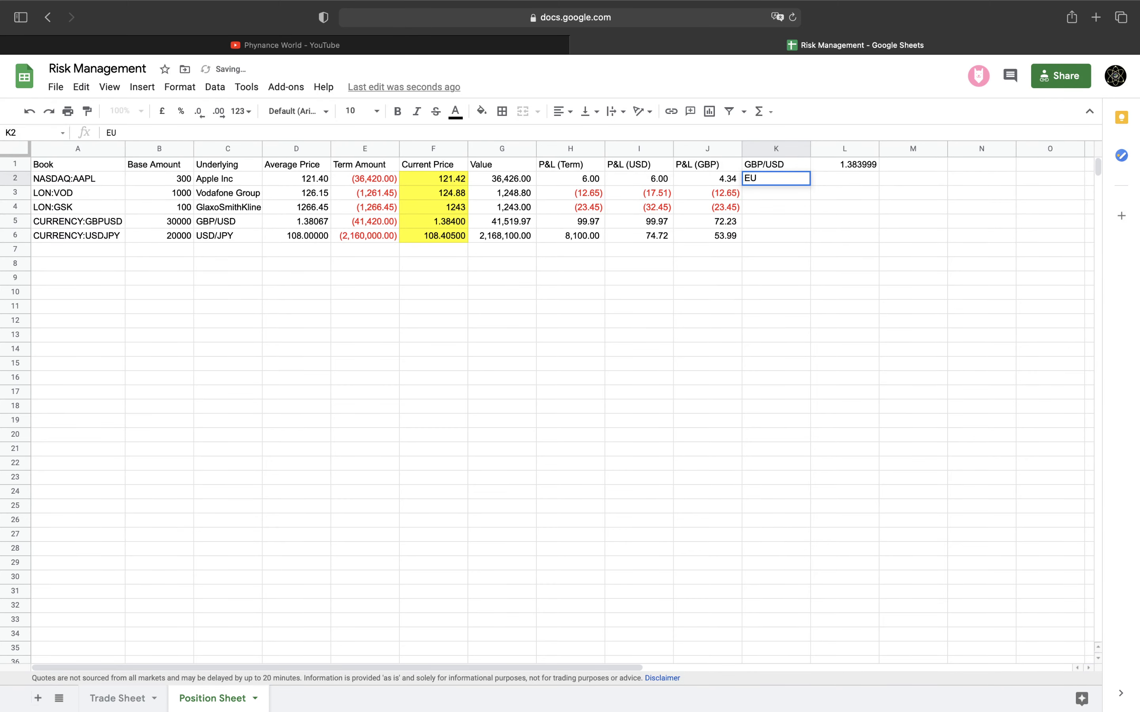
type("R/GBP")
key("Tab")
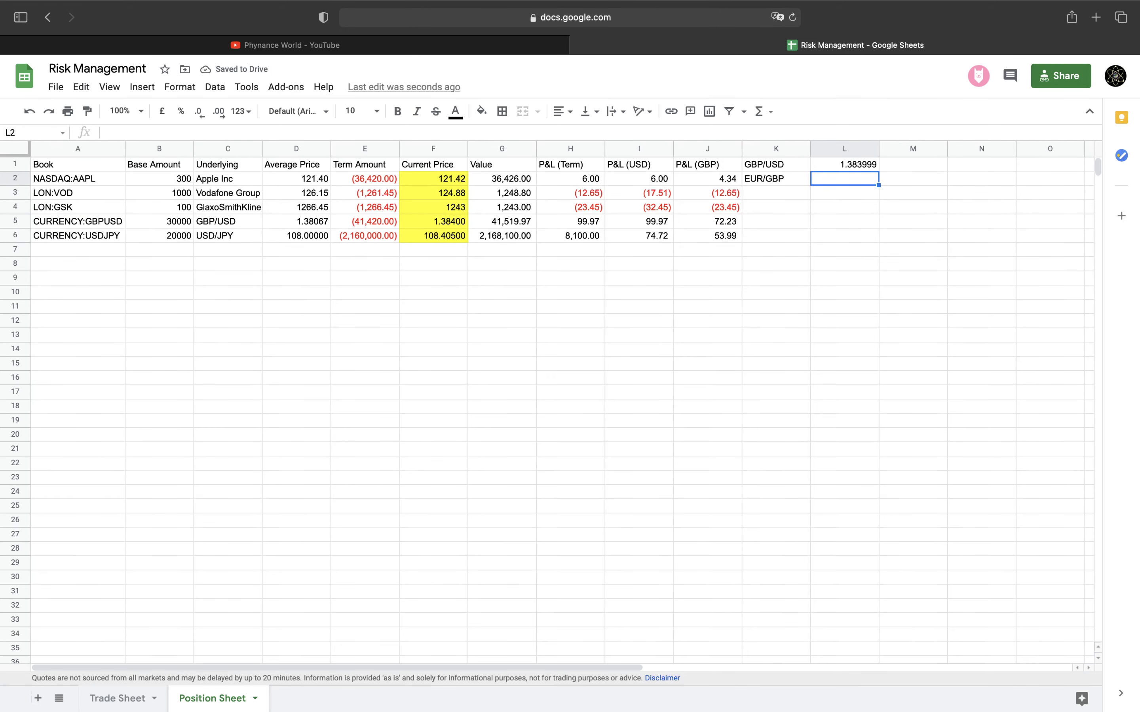
Enter =GOOGLEFINANCE("CURRENCY:EURGBP") in L2 and show L1:L2 to five decimals
type("=")
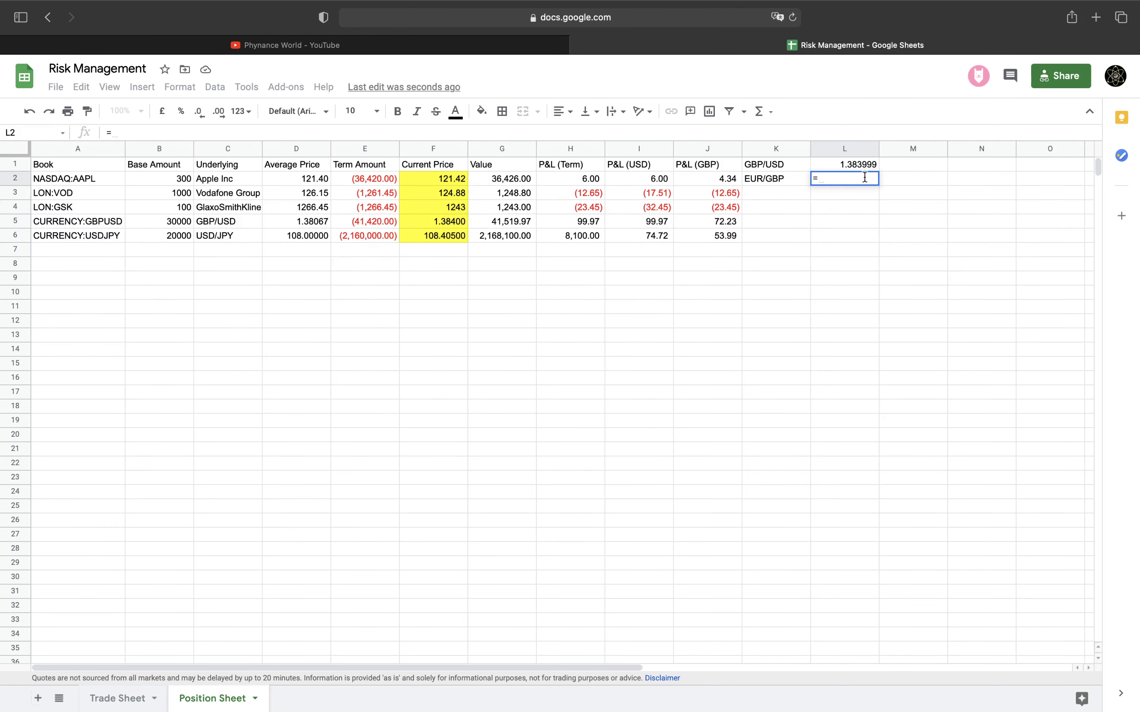
type("GOOGLEFIN")
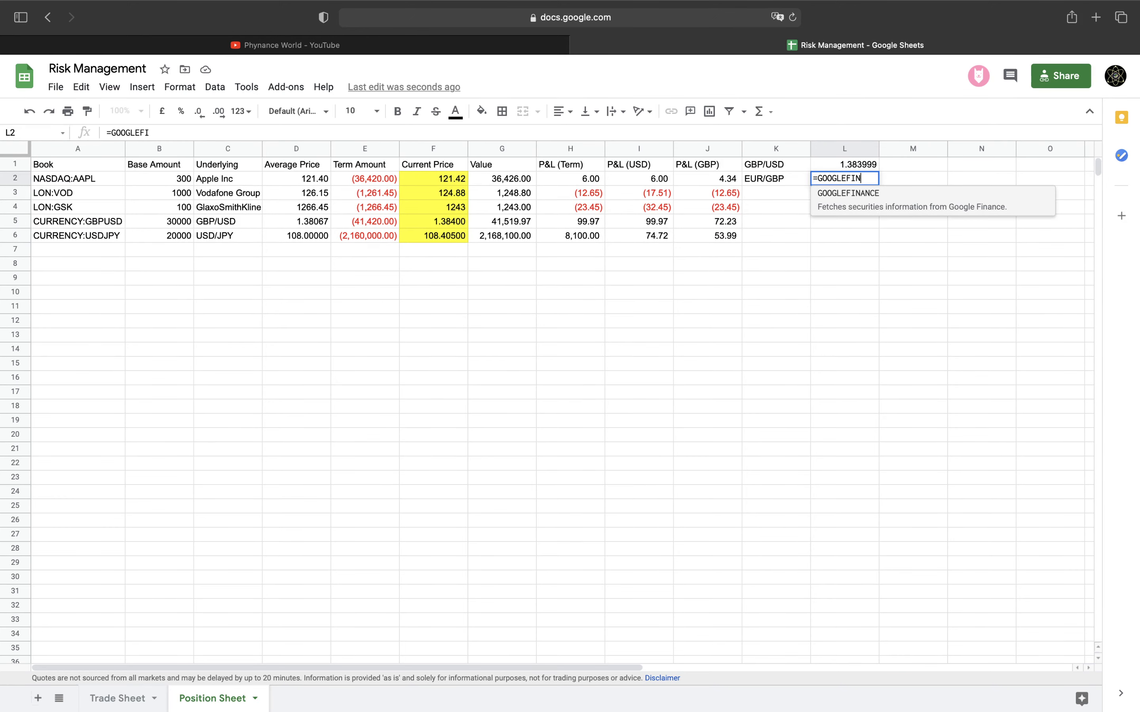
type("ANCE(")
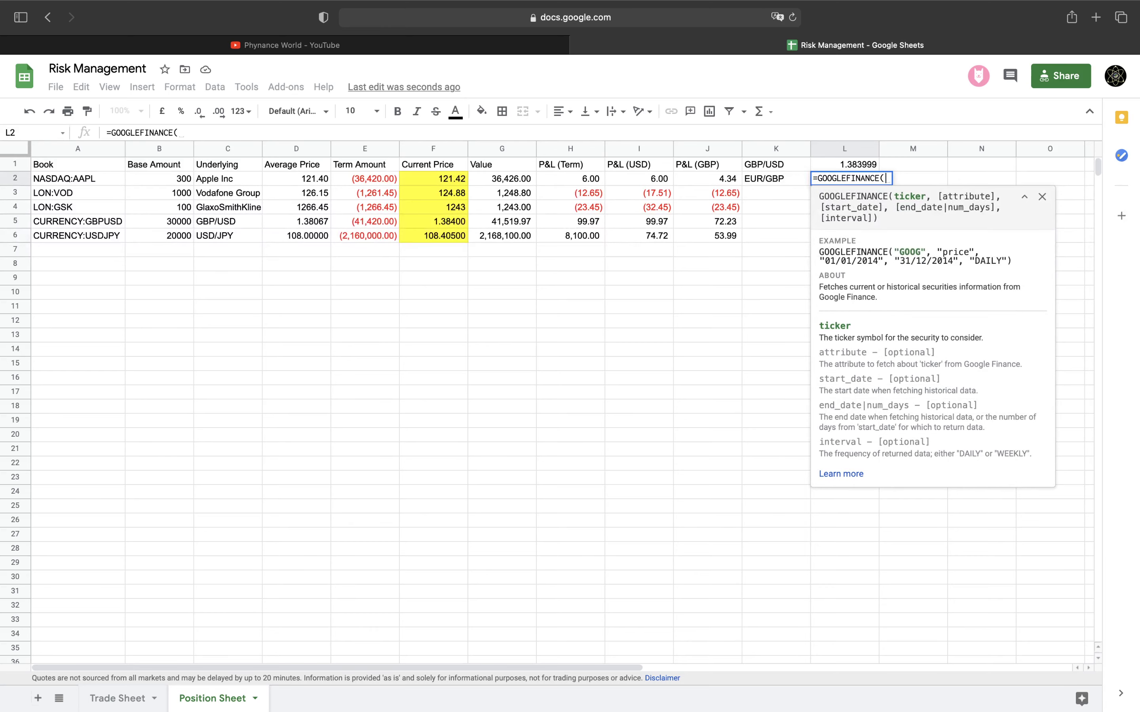
type("\"")
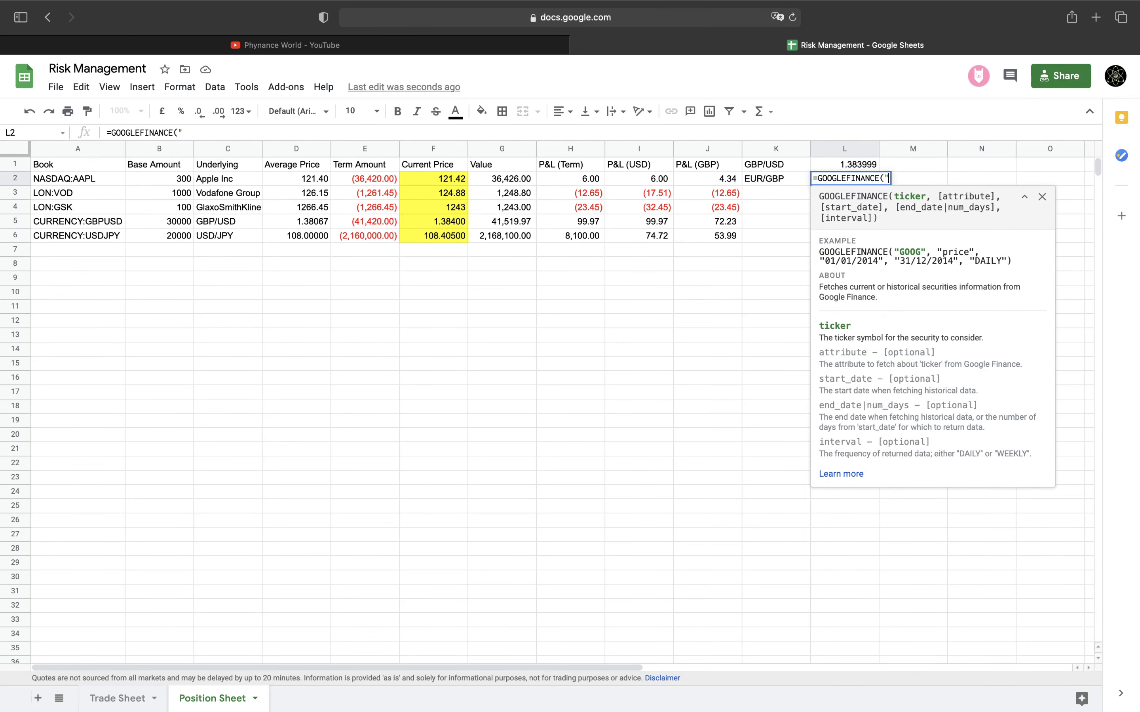
type("CURRENCY:EURGBP")
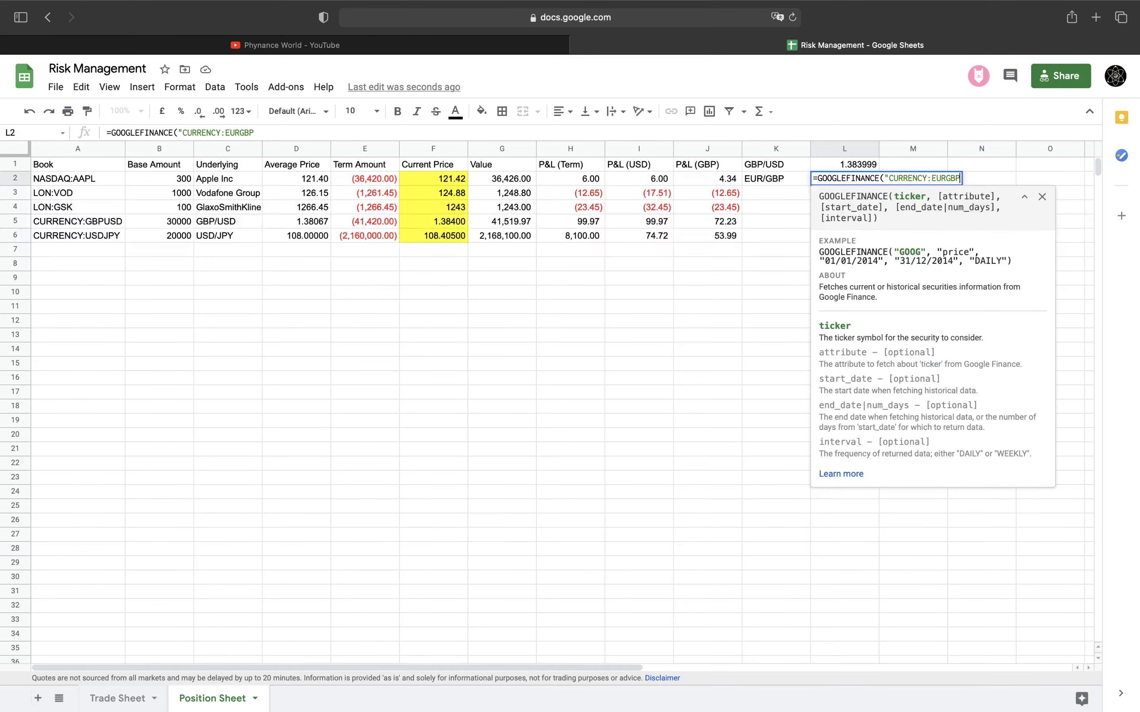
type("\")")
key("Return")
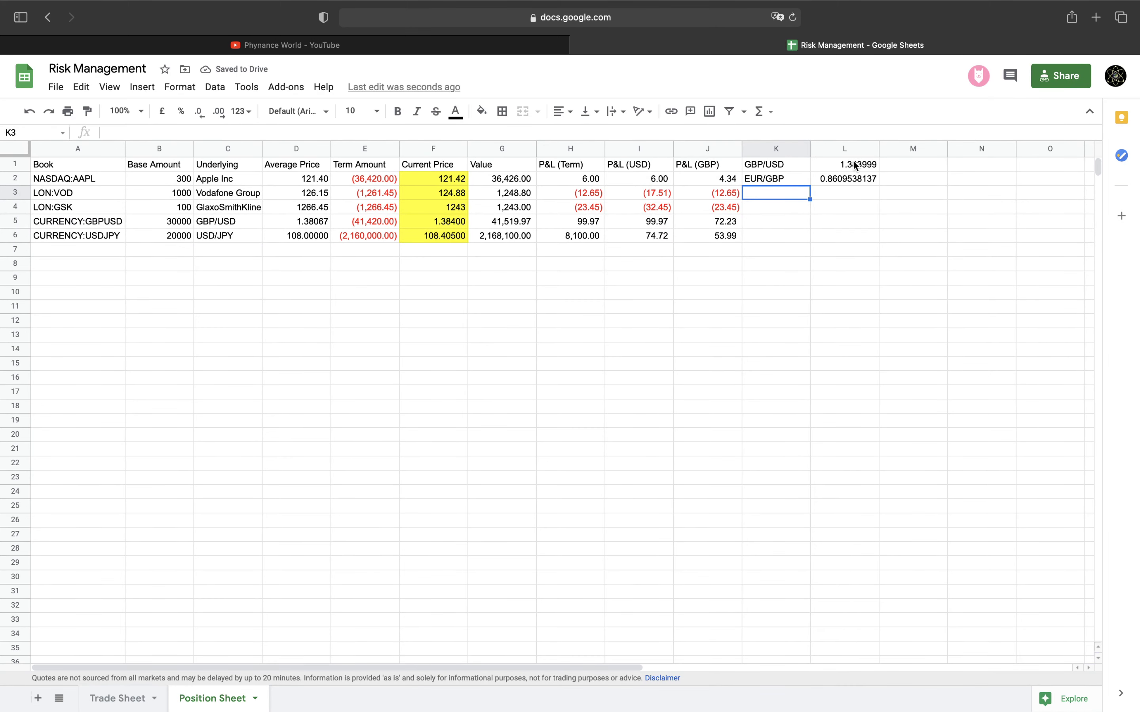
left_click_drag(847, 170, 844, 172)
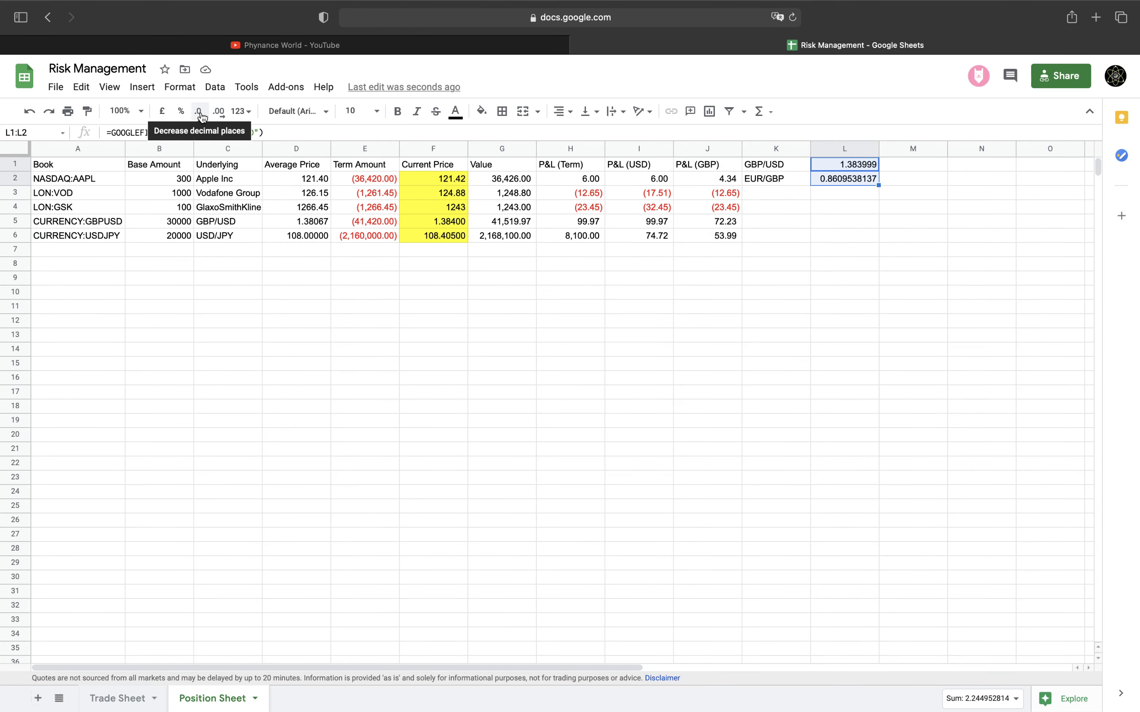
left_click(199, 112)
left_click(199, 112)
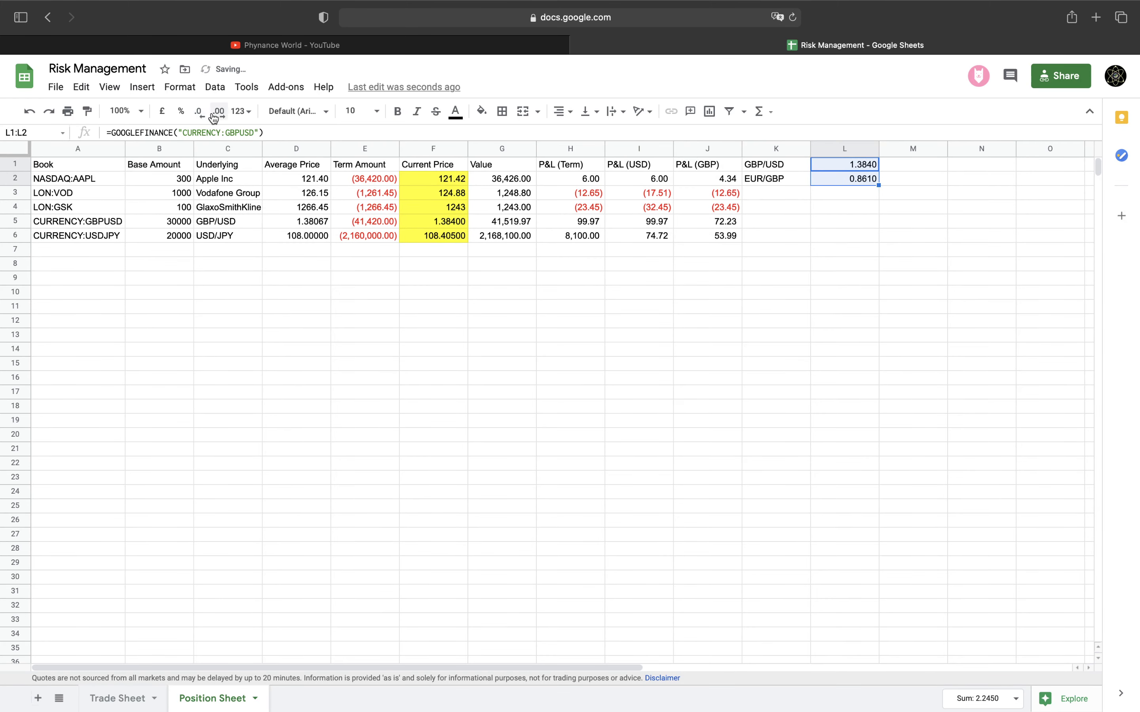
left_click(218, 112)
On the Trade Sheet, correct the last trade ID to 7 and number the new row 8
left_click(113, 698)
left_click(144, 281)
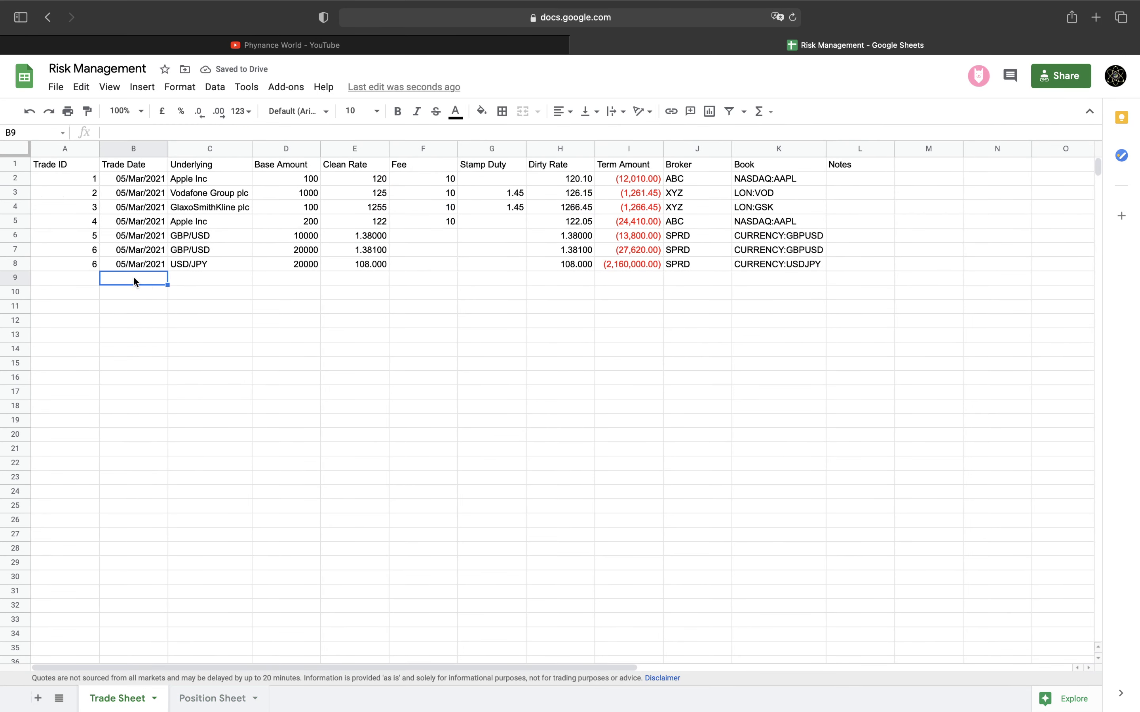
left_click(91, 265)
type("7")
key("Return")
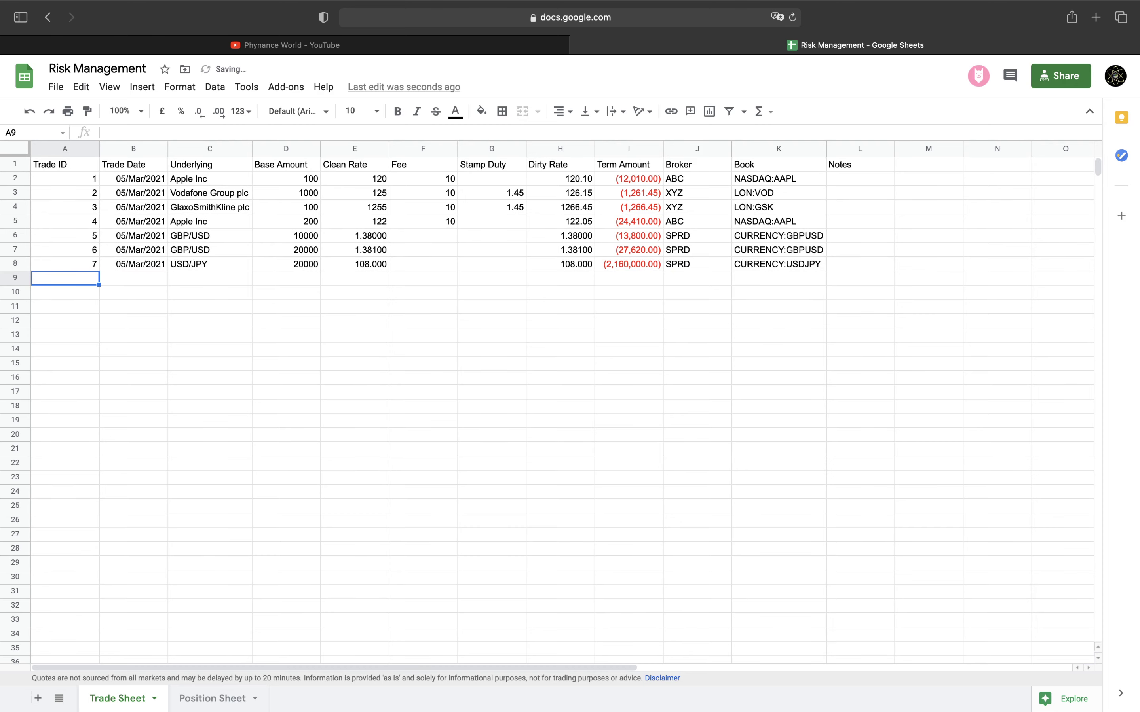
type("8")
key("Return")
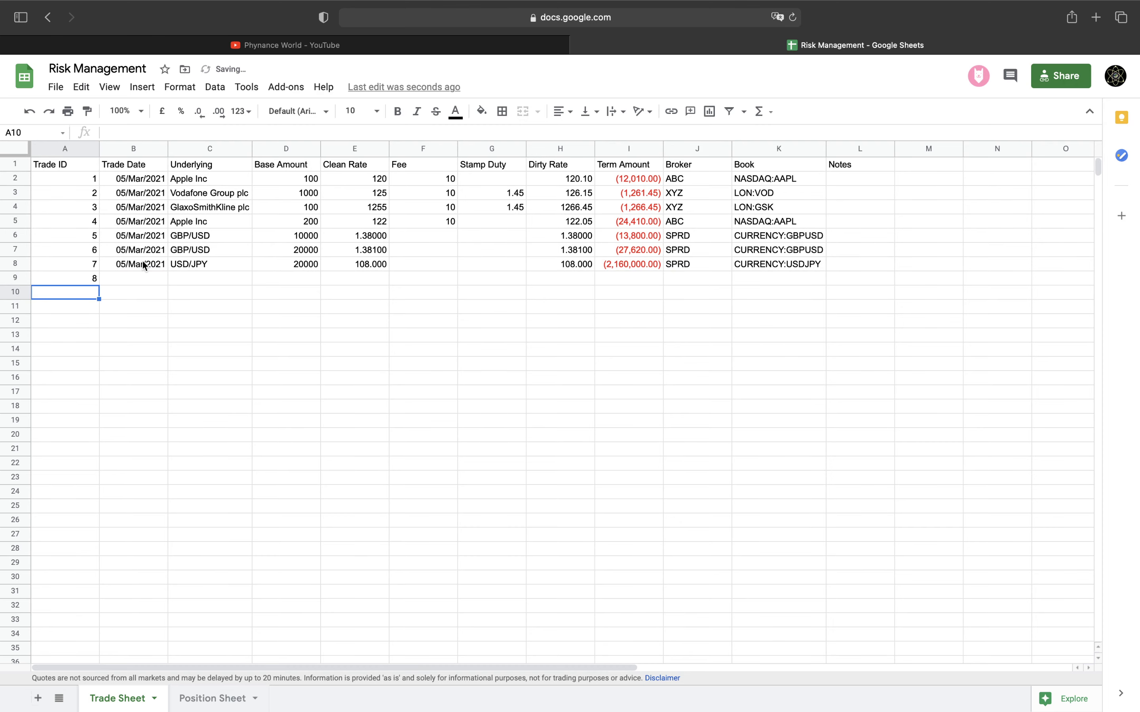
Copy trade 7's details B8:K8 into row 9 and change its underlying to EUR/JPY
left_click_drag(144, 265, 763, 265)
key("ctrl+c")
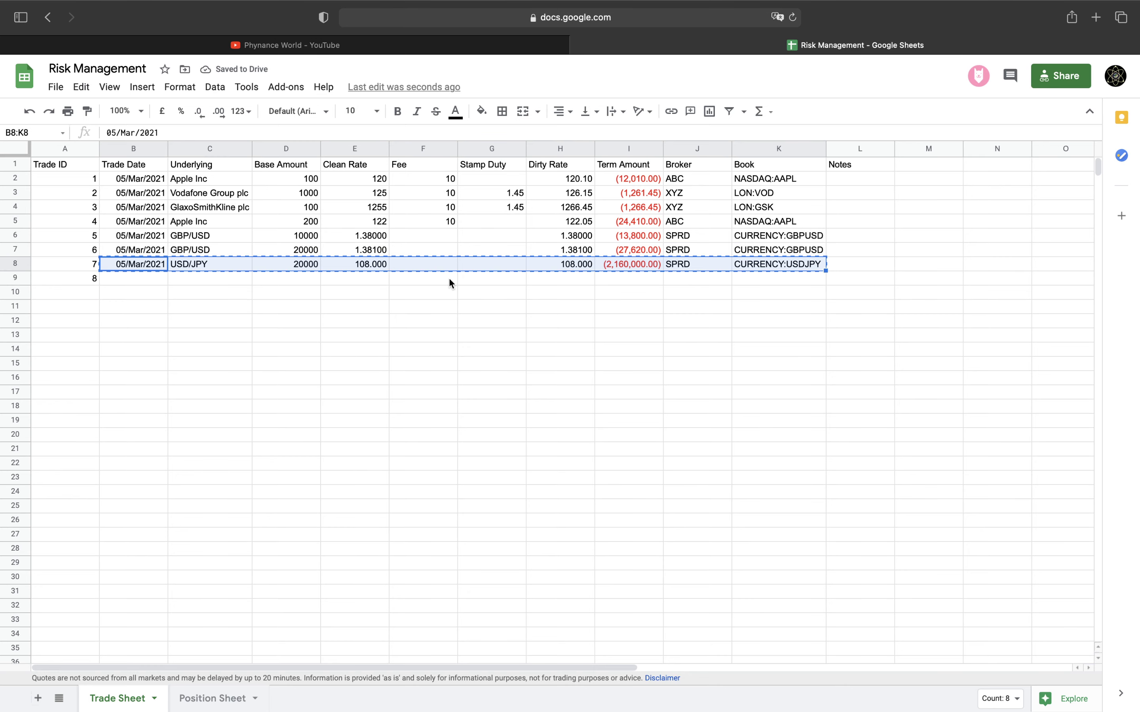
left_click(130, 279)
key("ctrl+v")
left_click(190, 279)
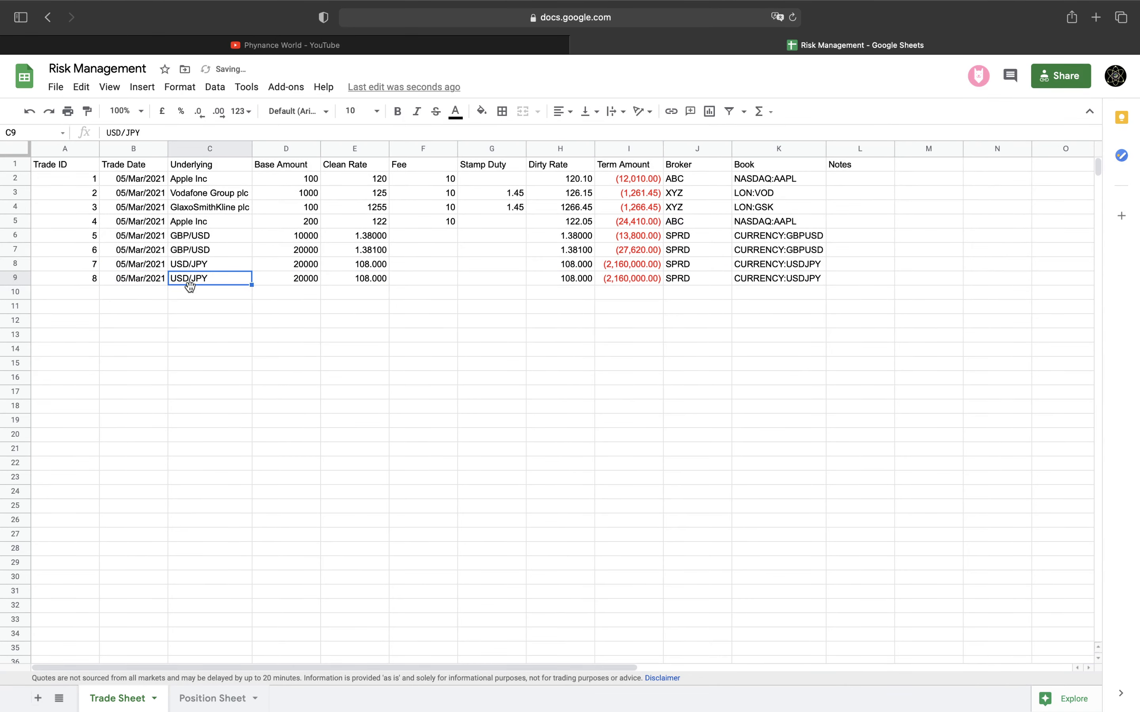
left_click_drag(121, 134, 106, 132)
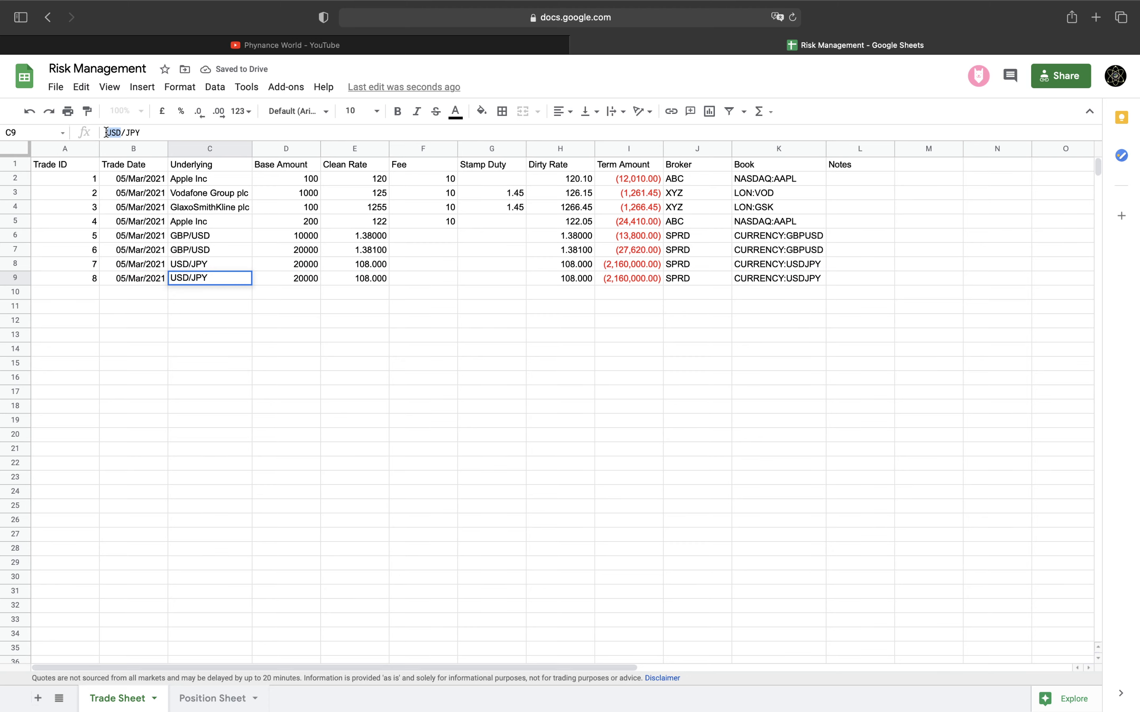
type("EUR")
key("Tab")
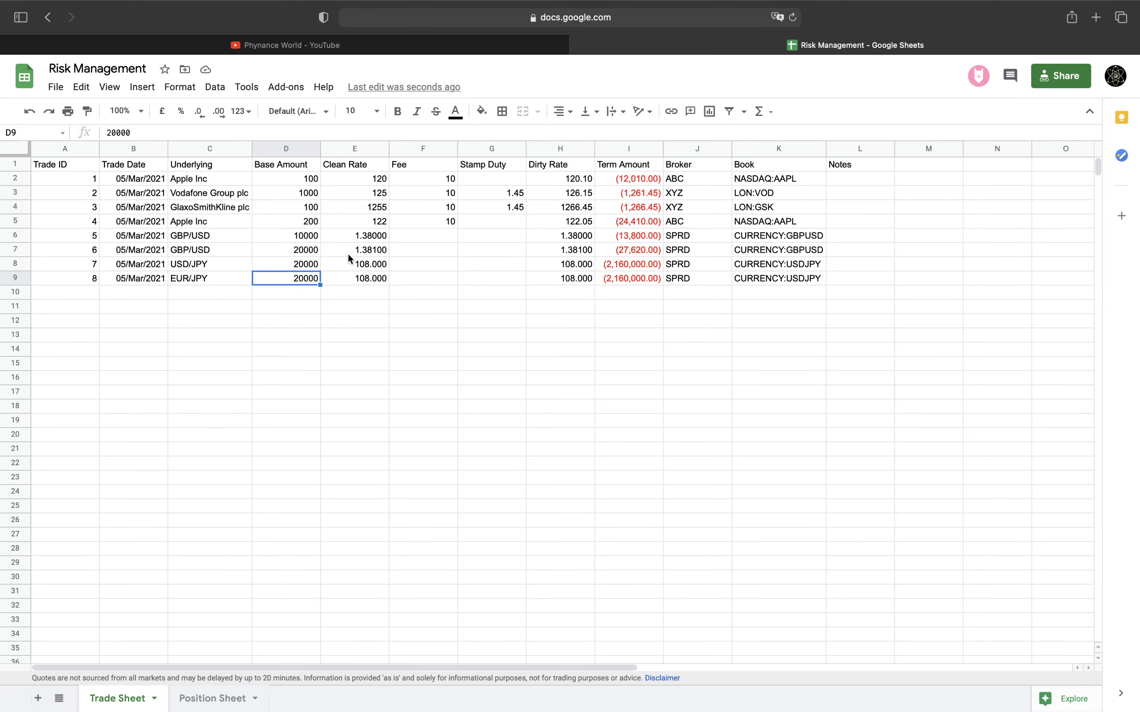
Set the new trade's clean rate to 134 and its book to CURRENCY:EURJPY
left_click(350, 276)
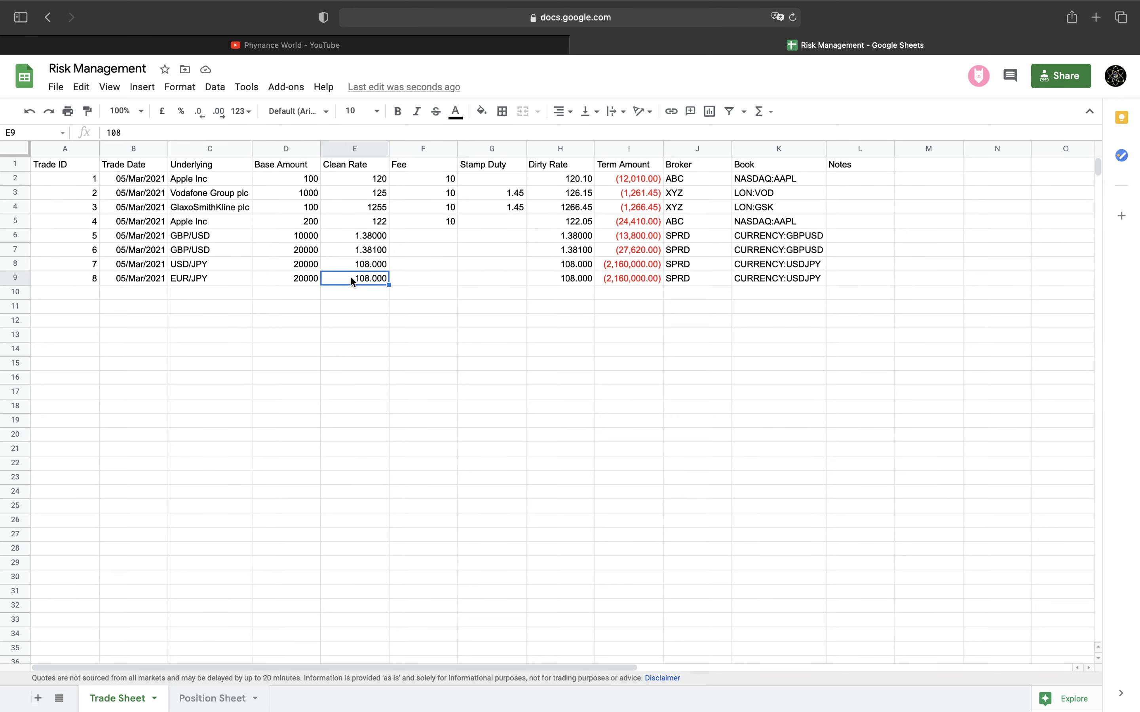
type("134")
key("Return")
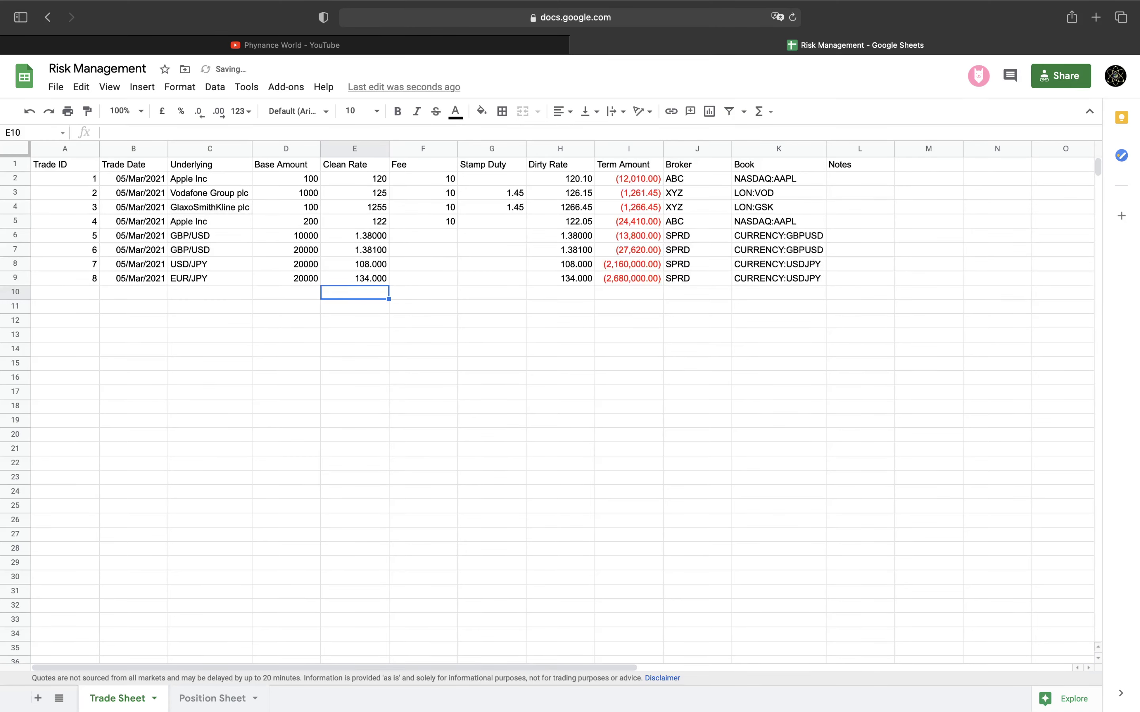
left_click(780, 277)
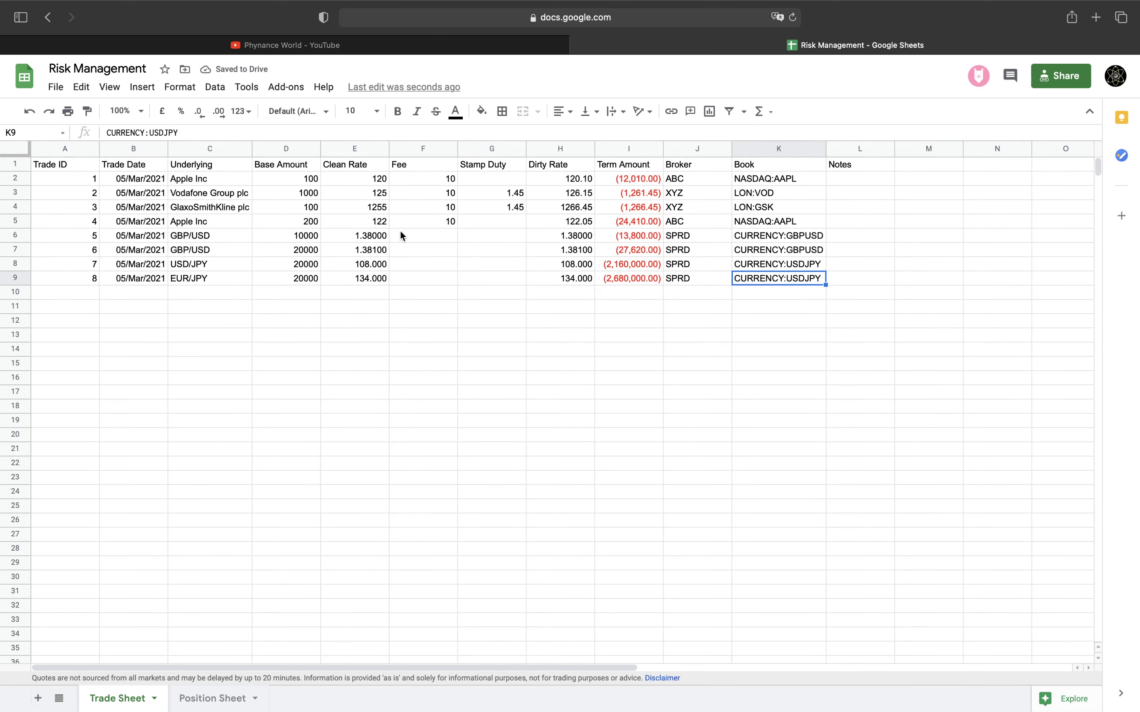
left_click(163, 134)
key("BackSpace")
key("BackSpace")
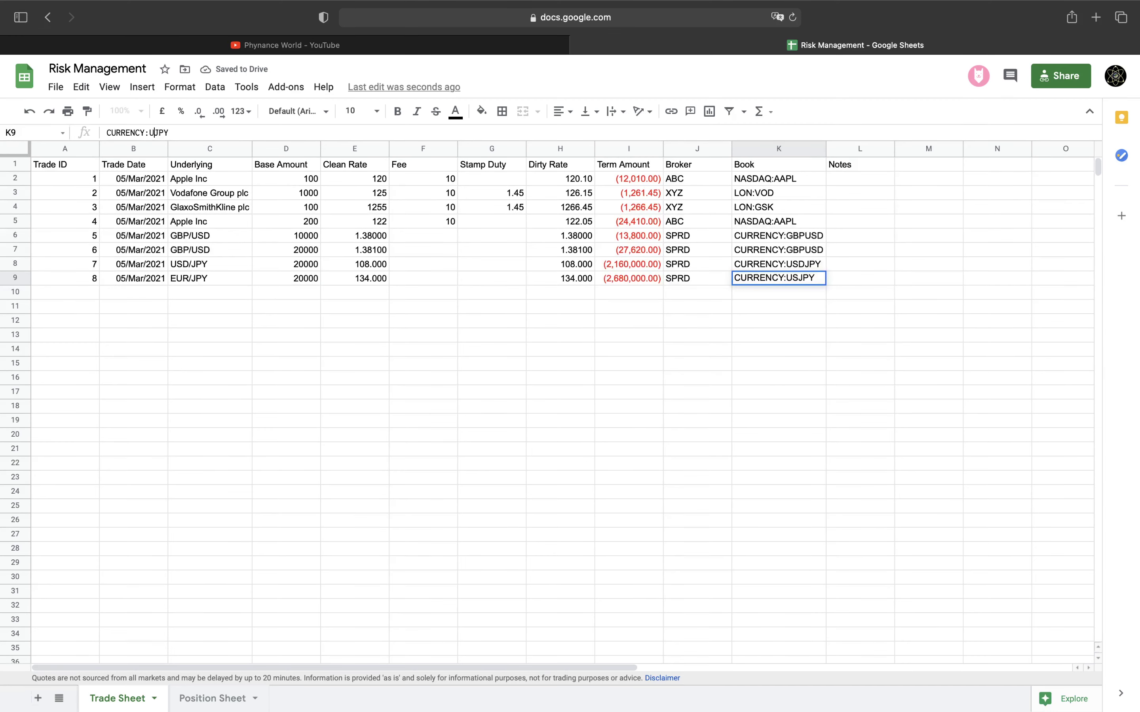
type("E")
key("BackSpace")
key("BackSpace")
type("EUR")
key("Return")
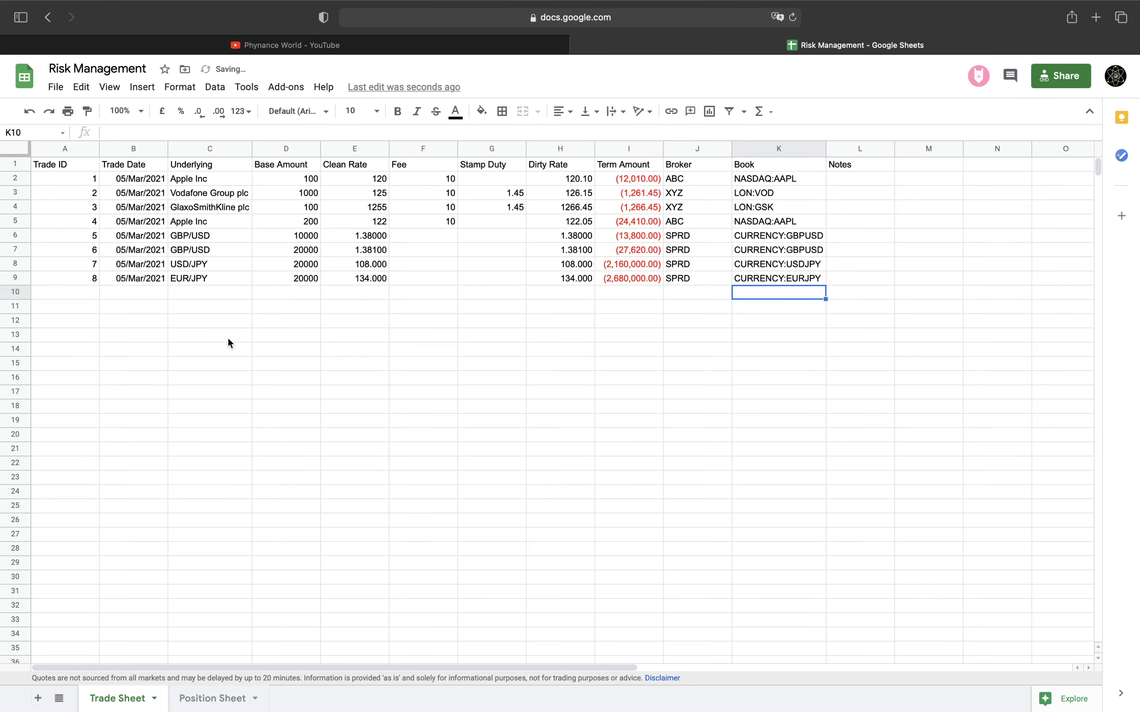
left_click(203, 700)
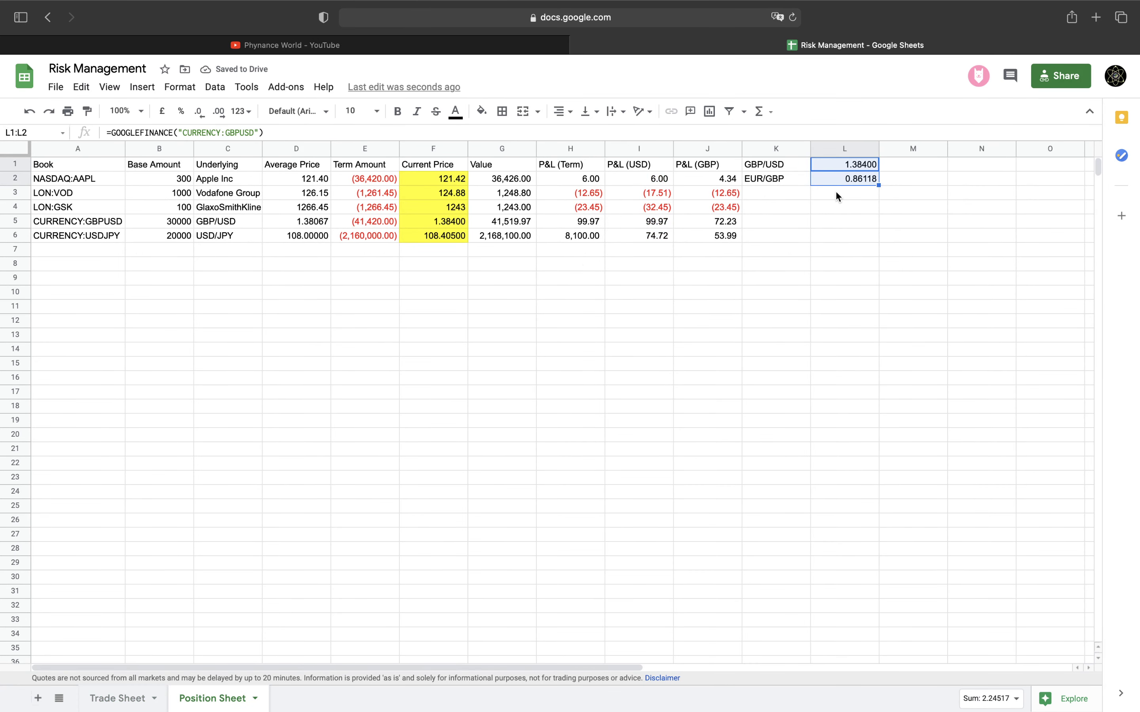
Copy the USD/JPY position row into row 7 of the Position Sheet
left_click(104, 245)
left_click(105, 237)
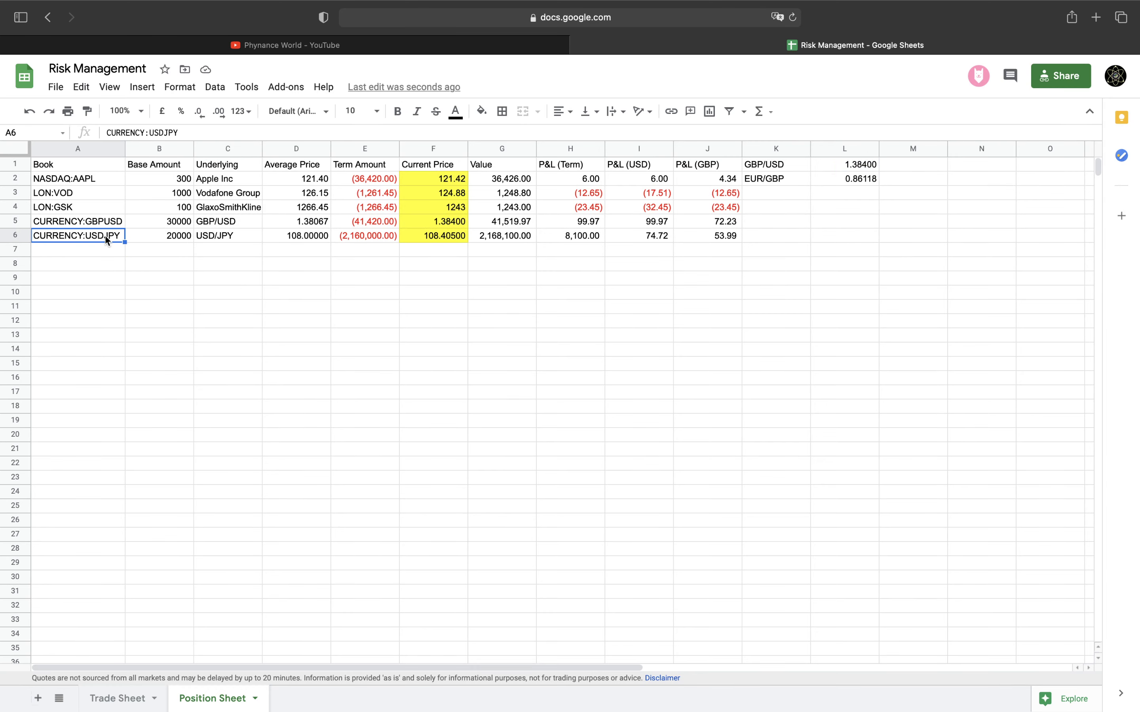
left_click_drag(105, 235, 691, 231)
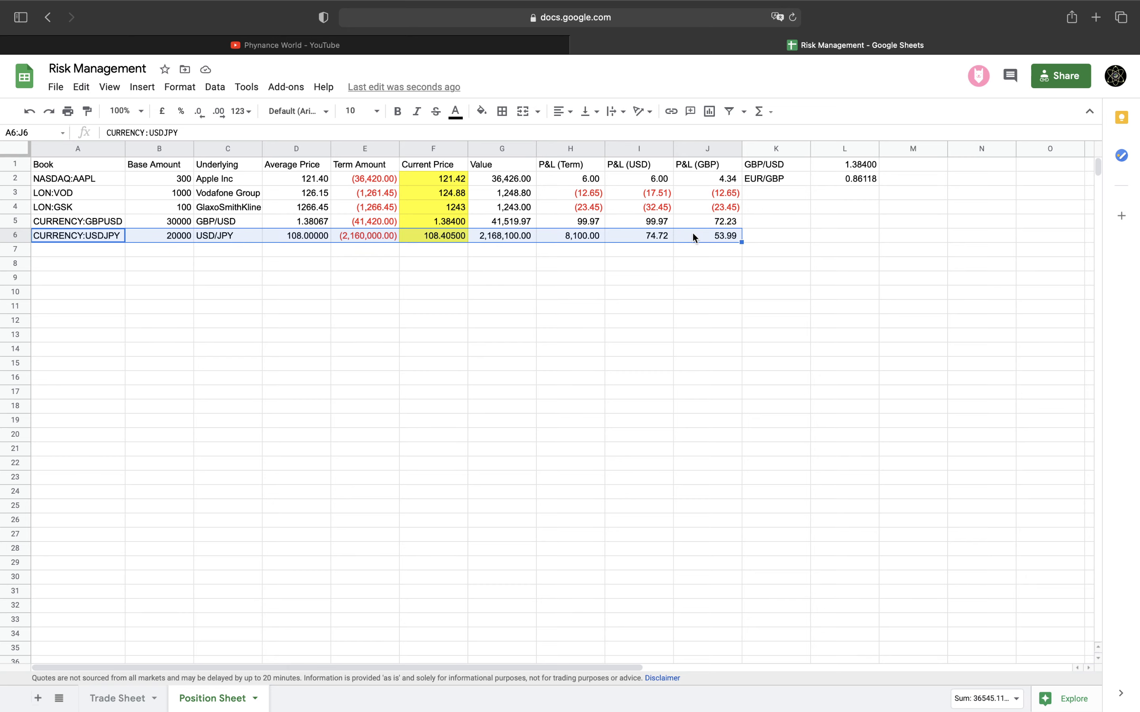
left_click(101, 247)
type("CURRENCY:USDJPY\t20000\tUSD/JPY\t108.00000\t(2,160,000.00)\t108.40500\t2,168,100.00\t8,100.00\t74.72\t86.76")
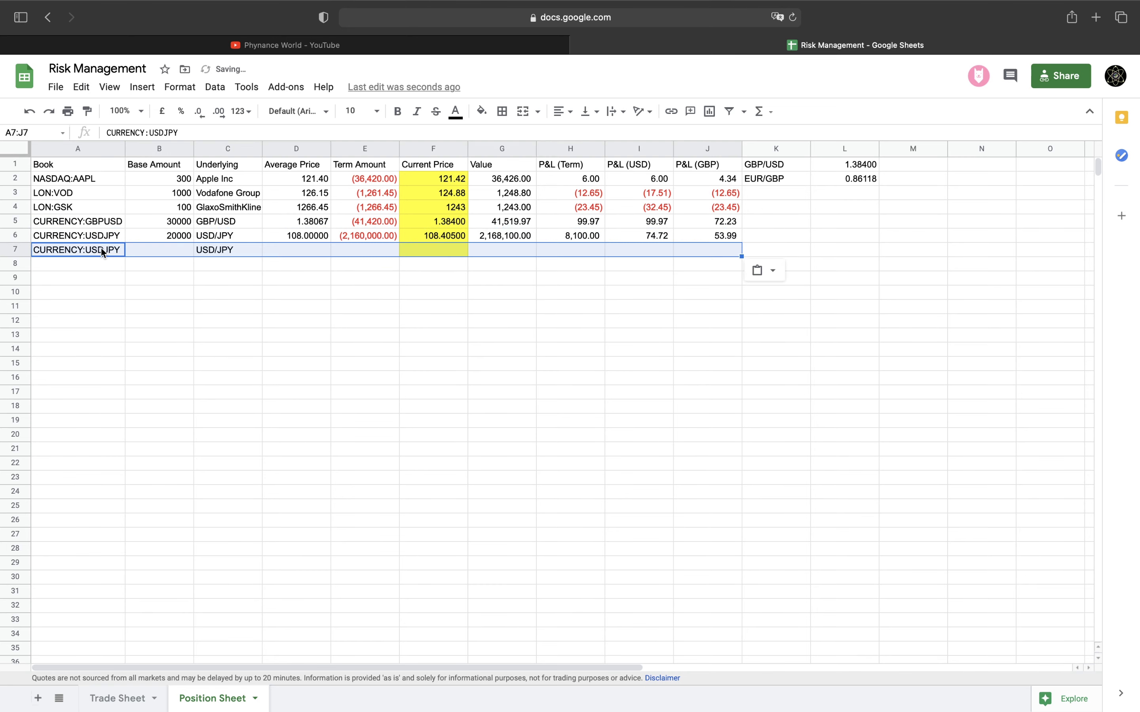
Change row 7's book to CURRENCY:EURJPY and its underlying to EUR/JPY
left_click(164, 133)
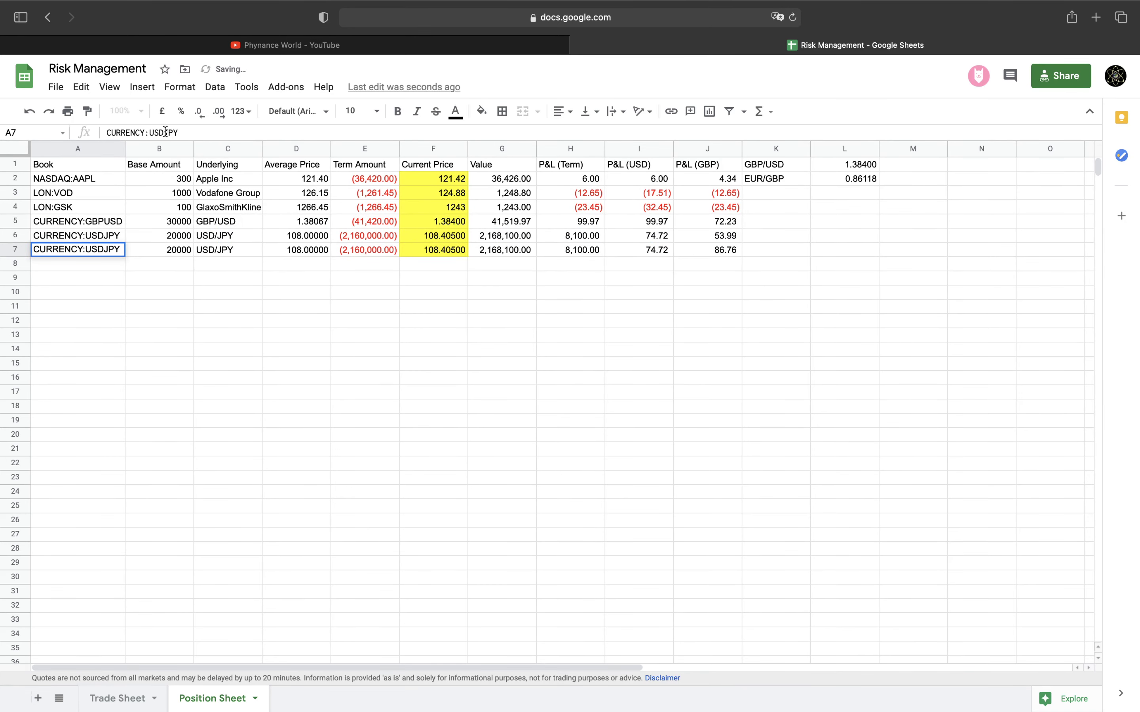
key("BackSpace")
key("BackSpace")
key("BackSpace")
type("EUR")
key("Tab")
key("Tab")
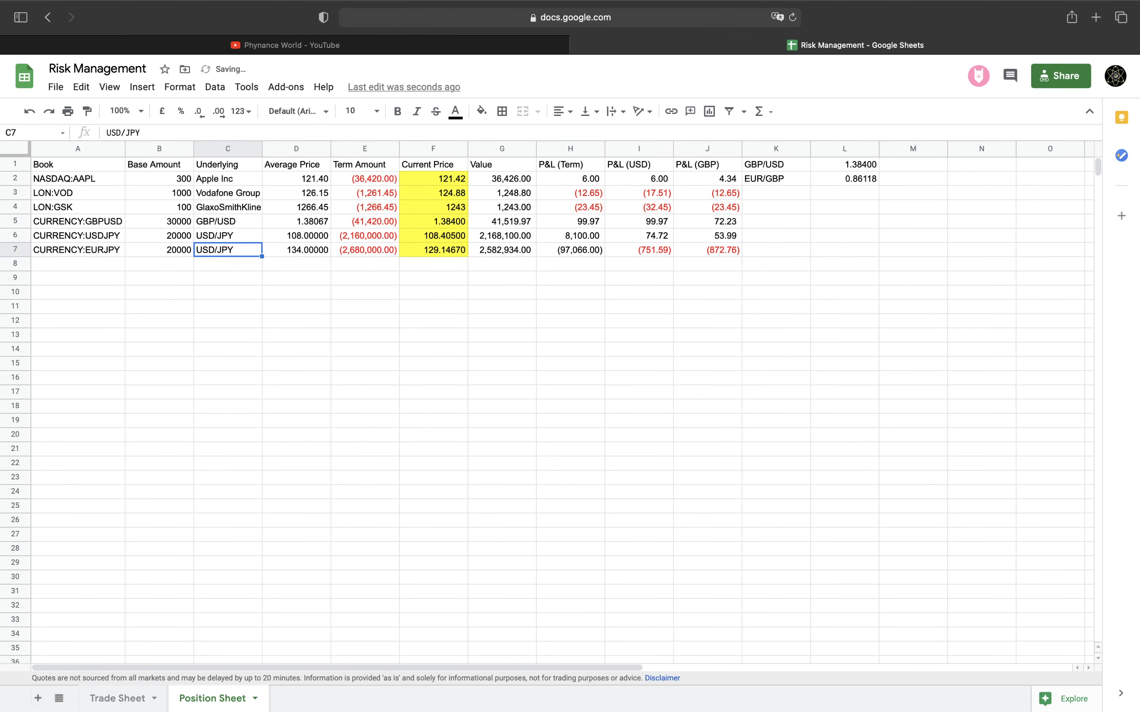
left_click_drag(122, 132, 97, 128)
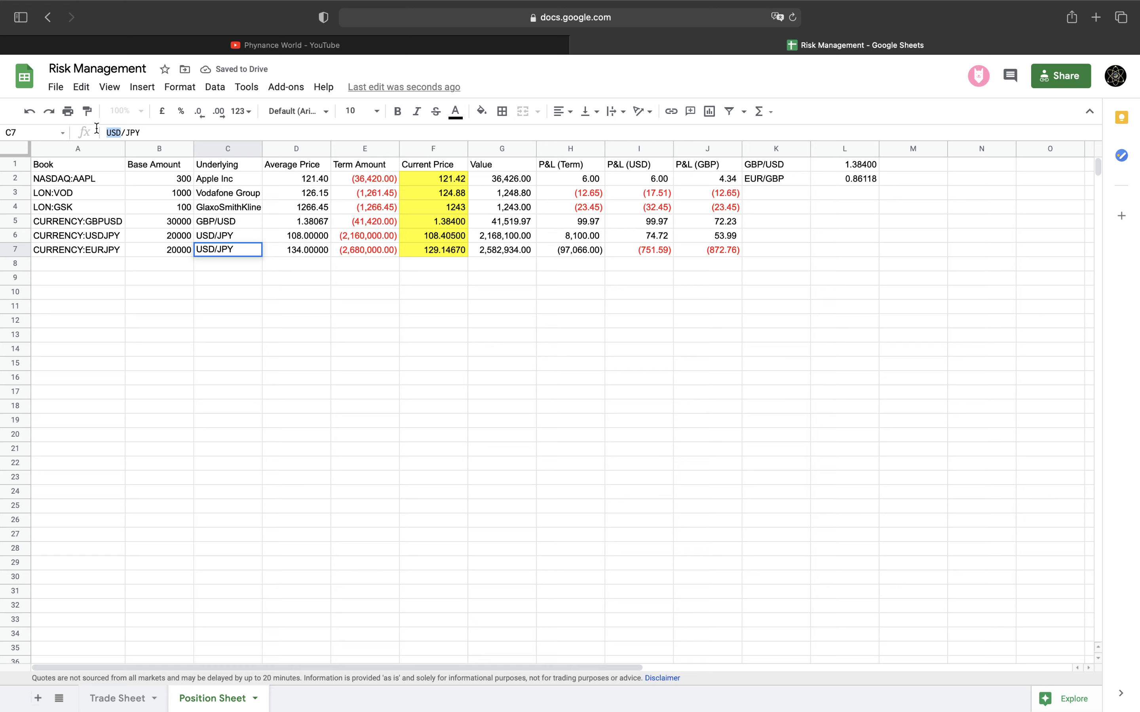
type("EUR")
key("Return")
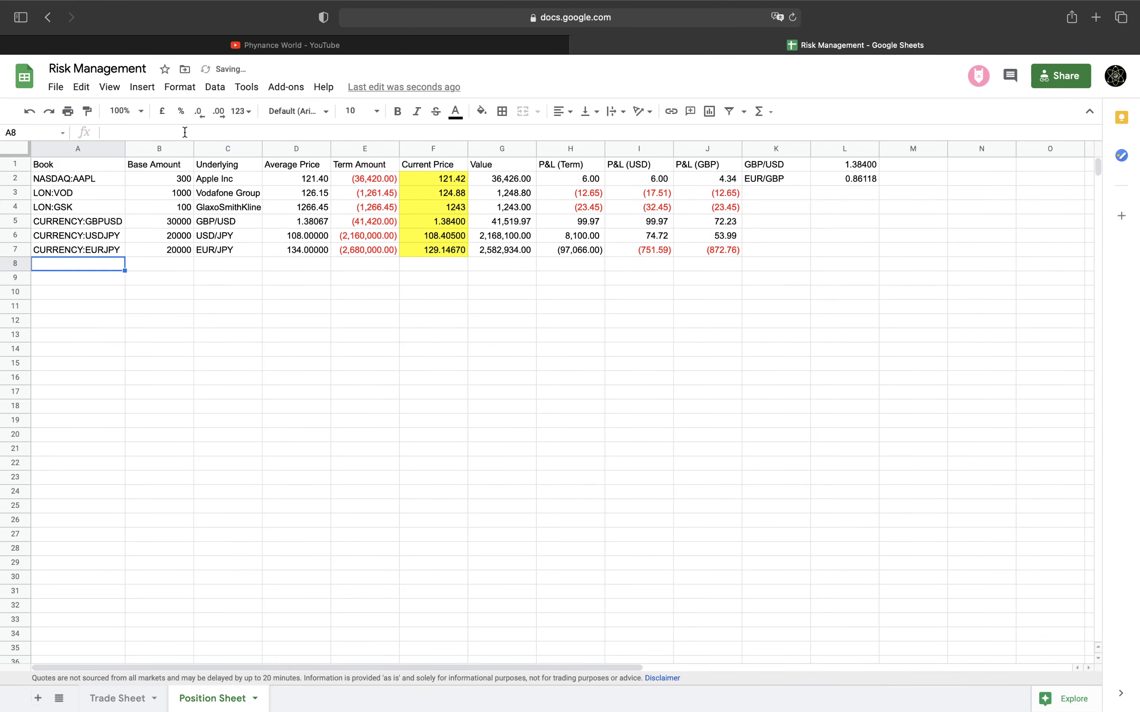
Apply H6's number formatting to the new row's P&L cells H7:J7
left_click(407, 249)
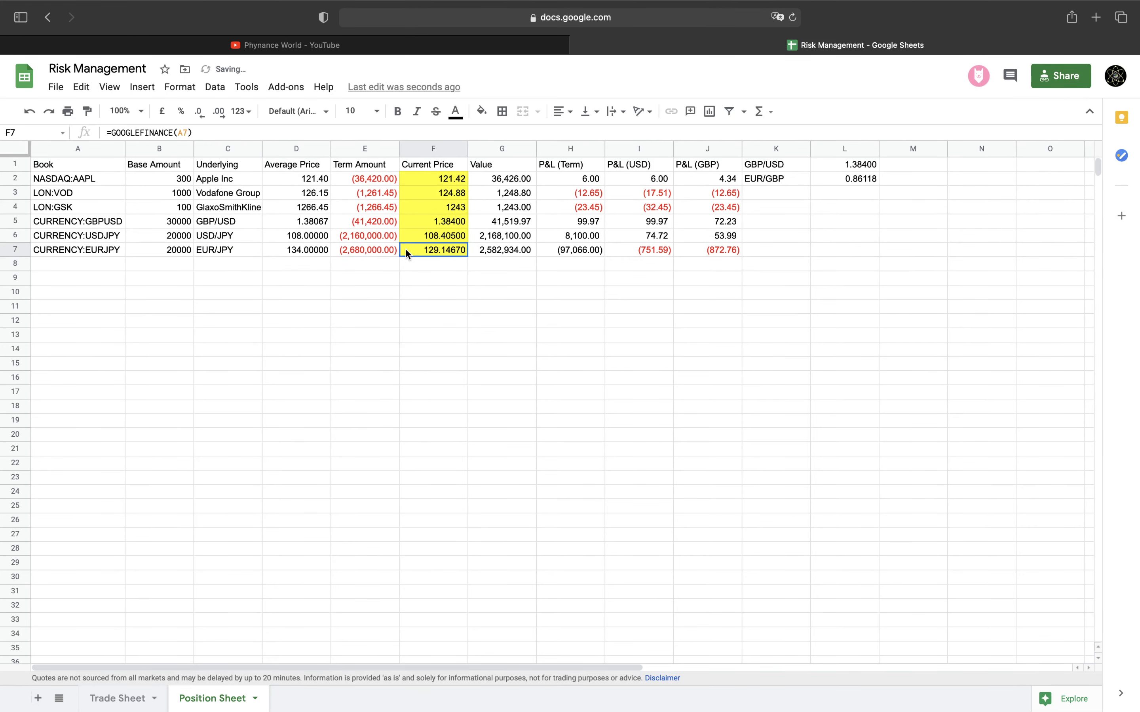
left_click(577, 250)
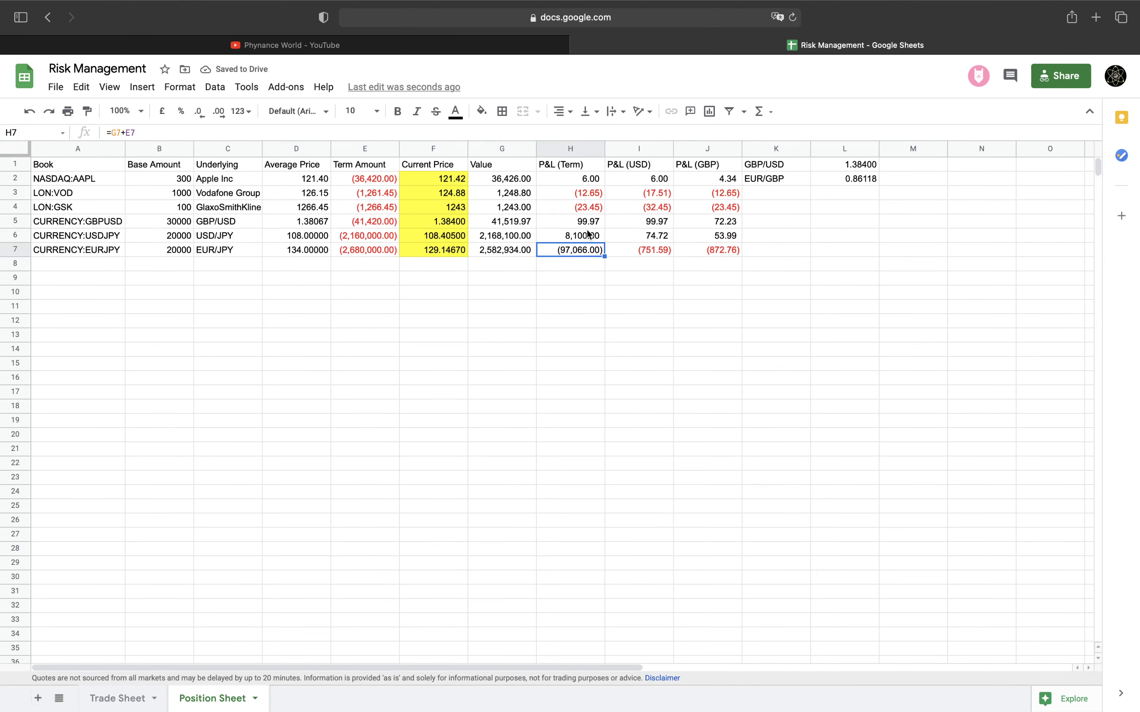
left_click(588, 234)
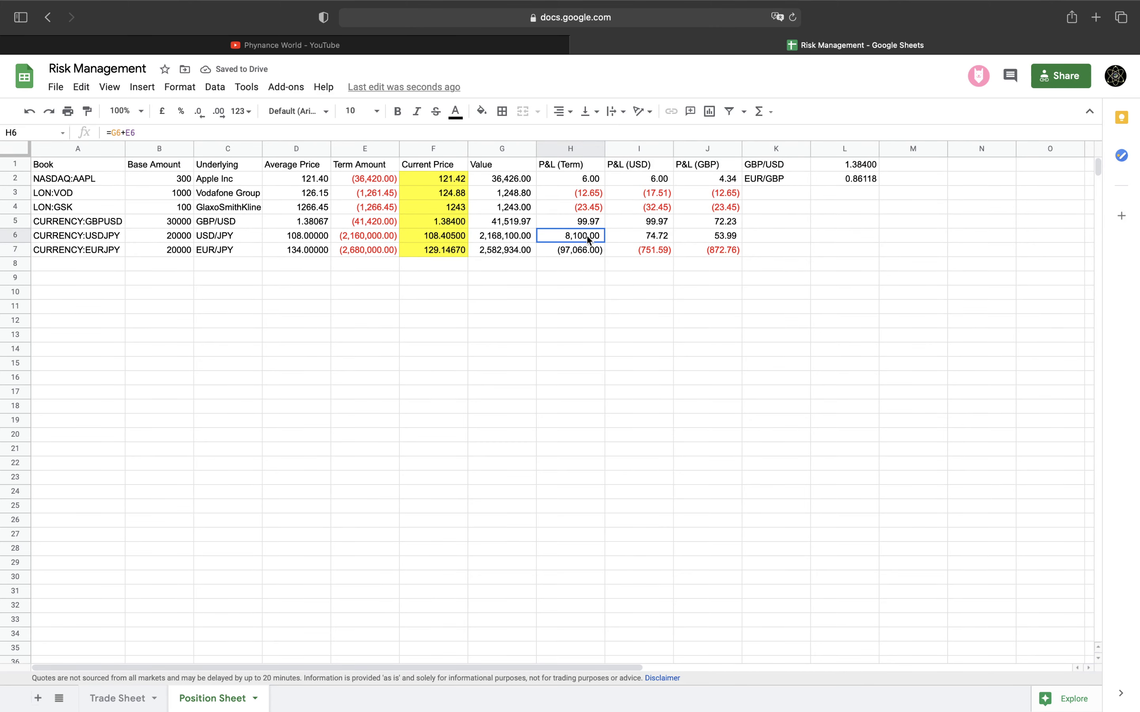
left_click(87, 113)
left_click_drag(574, 249, 705, 250)
left_click(706, 250)
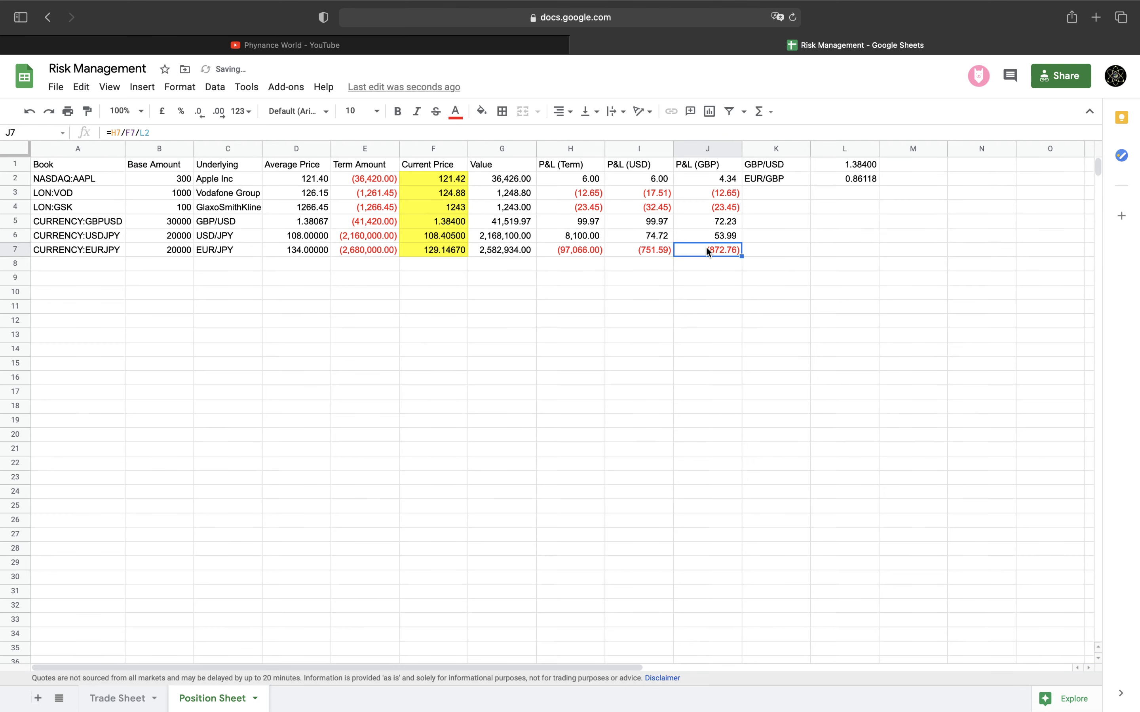
Replace I7 with =H7/F6 so the USD P&L reads (895.40)
left_click(656, 248)
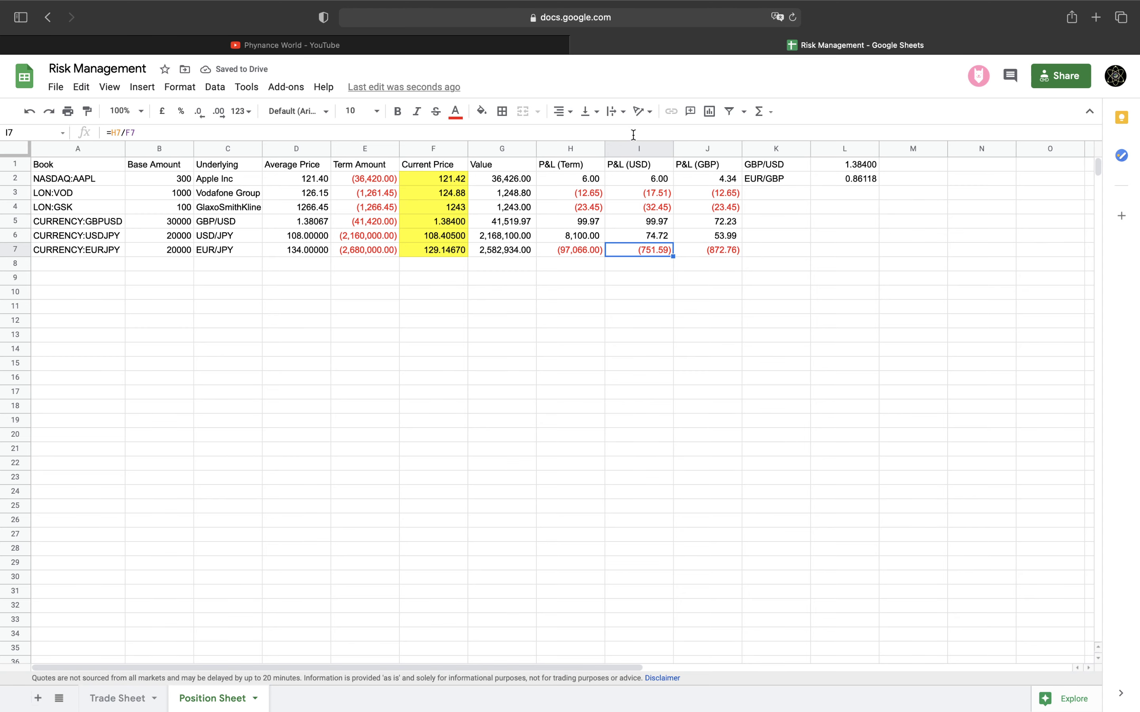
key("BackSpace")
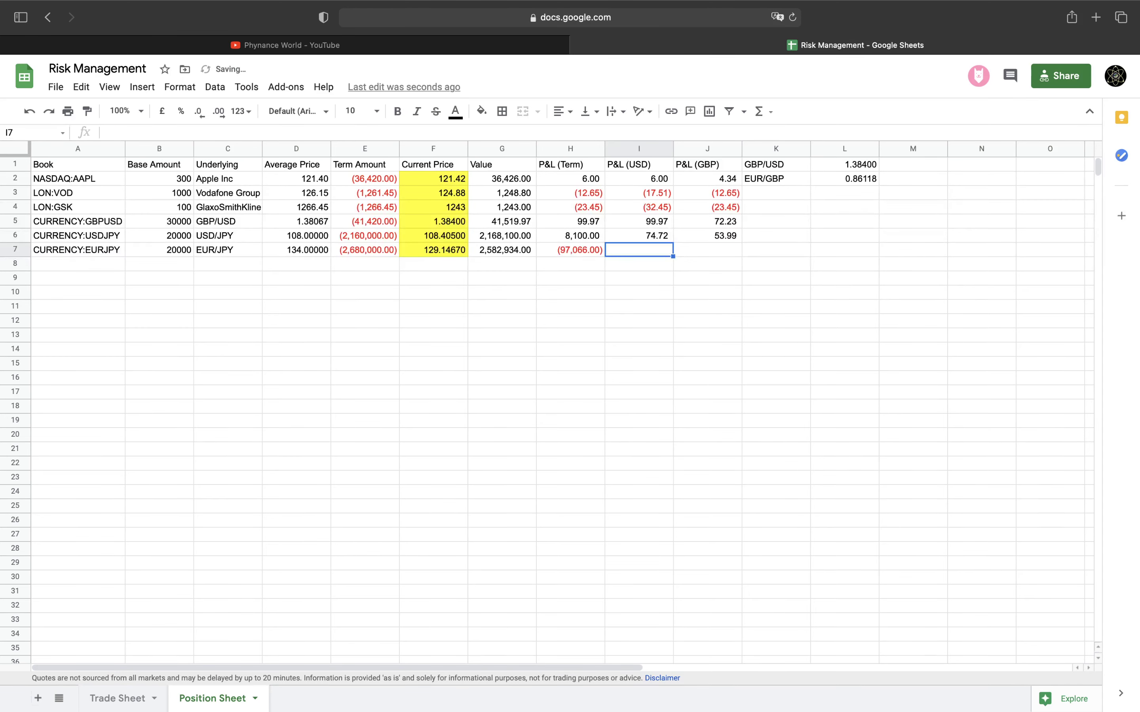
type("=")
key("Left")
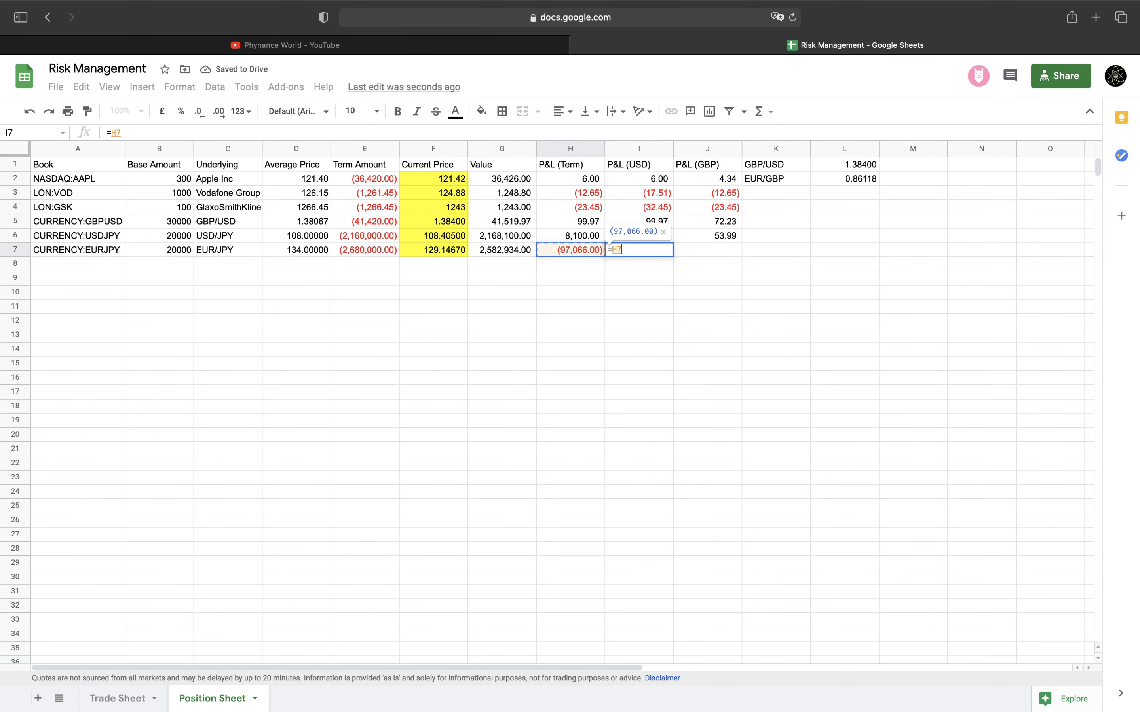
type("/")
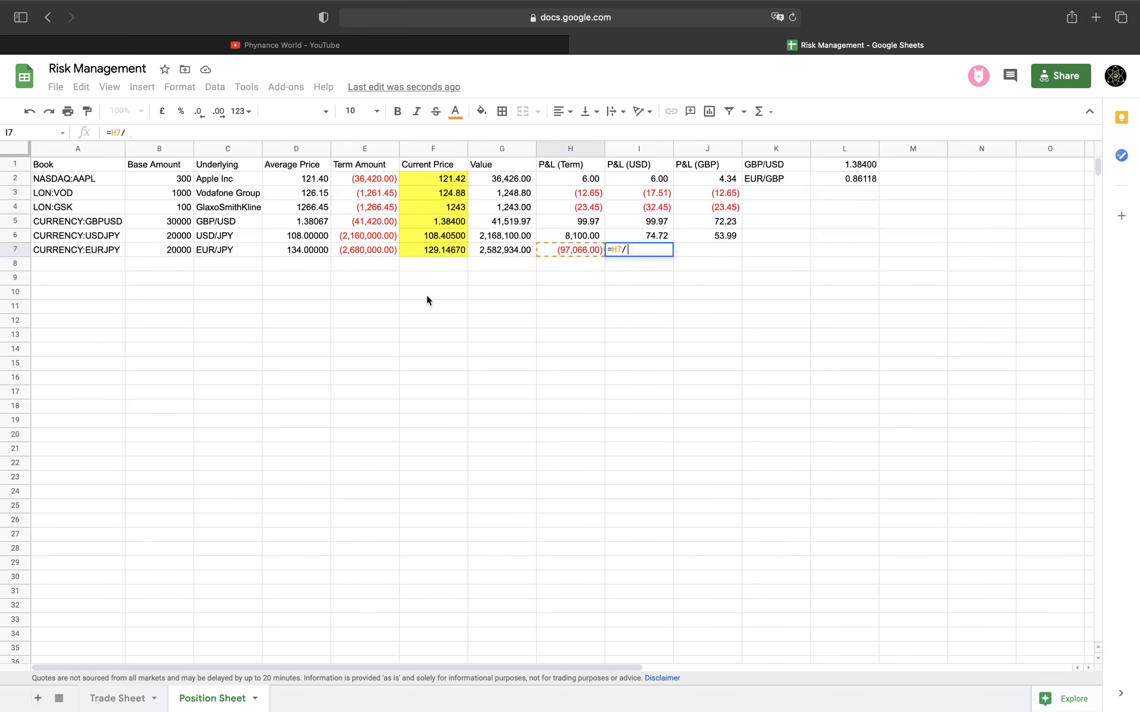
left_click(430, 240)
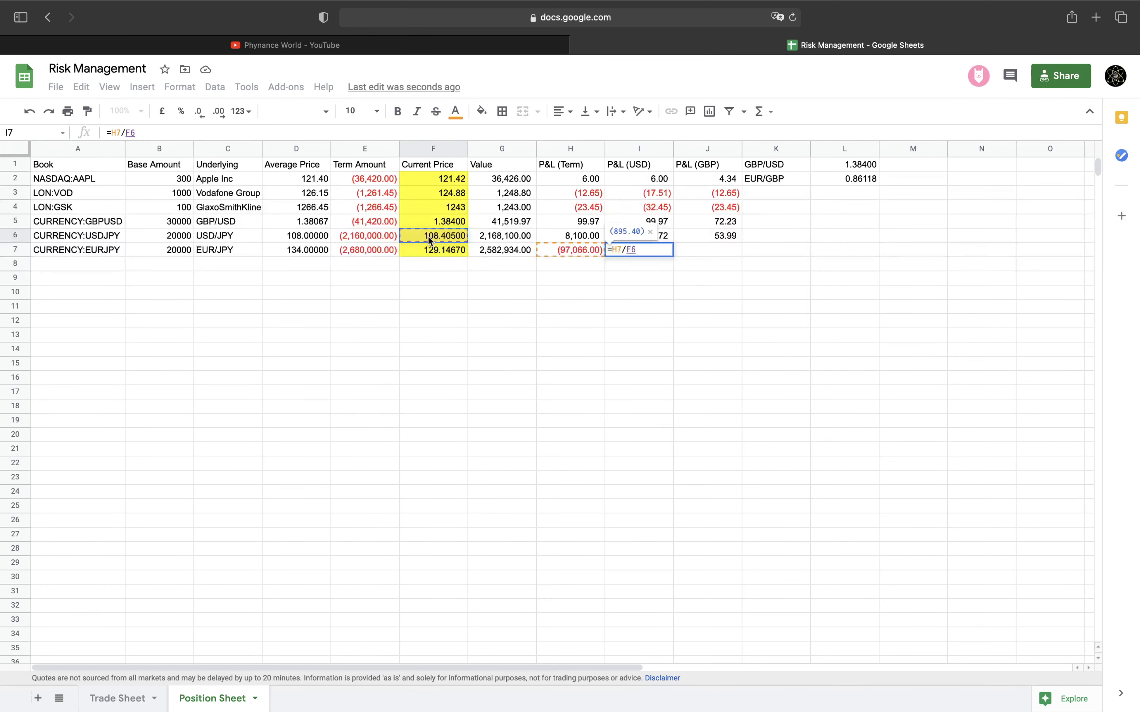
key("Return")
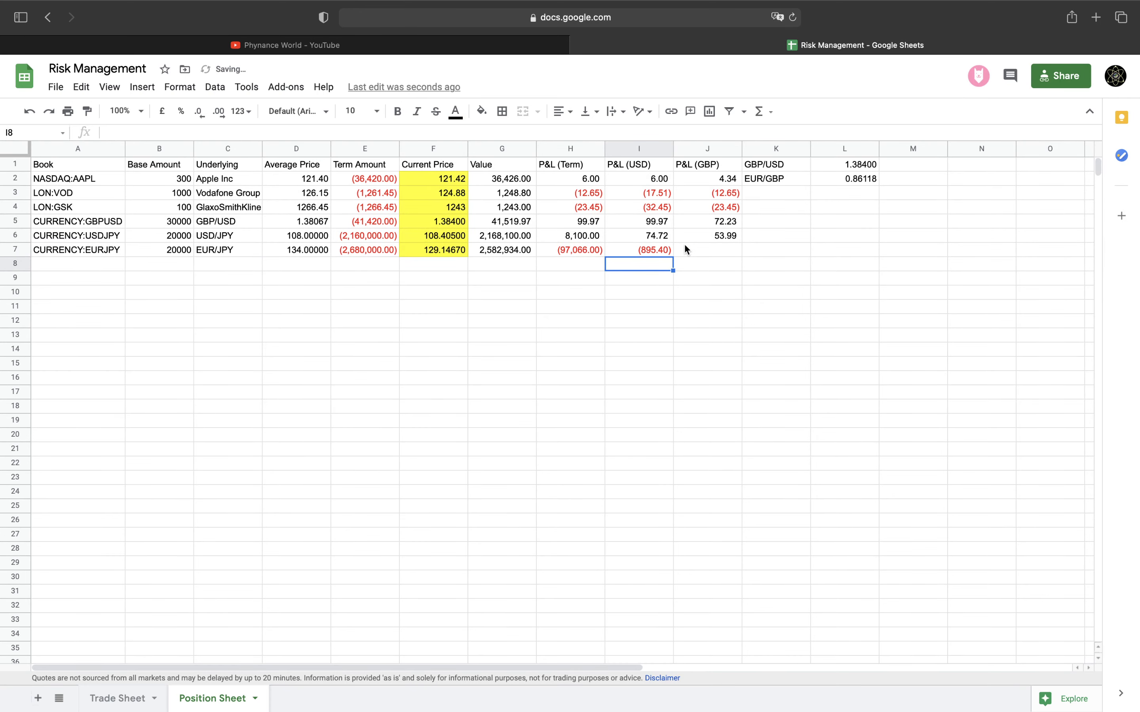
left_click(686, 250)
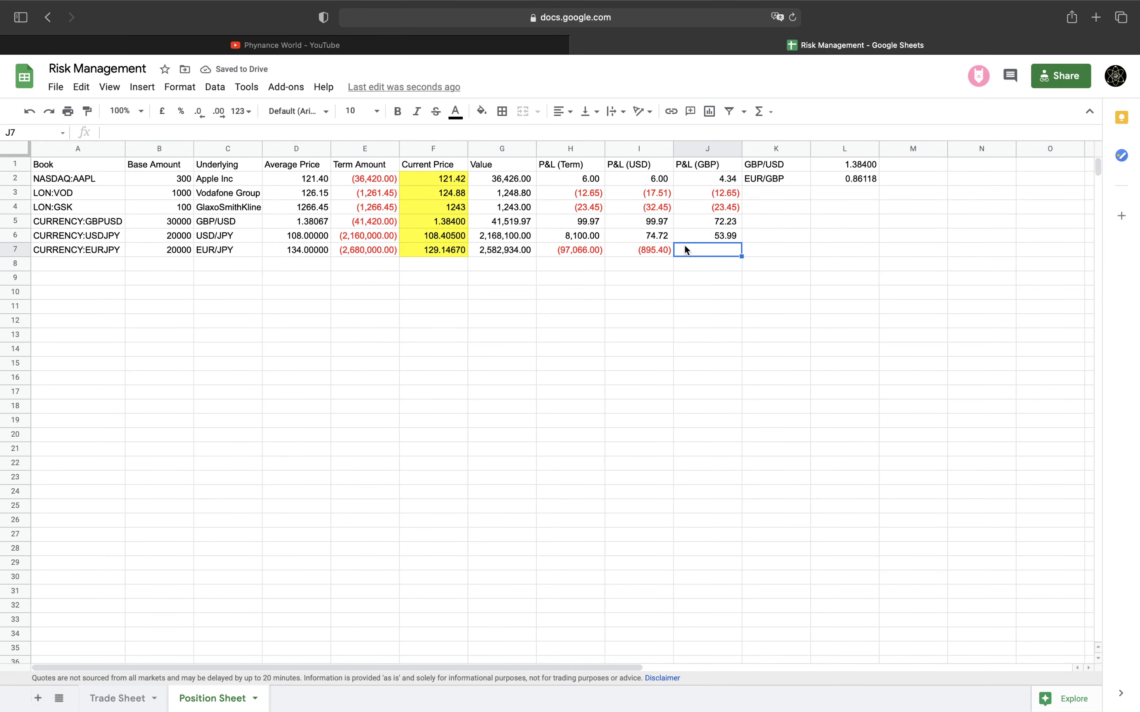
Enter =H7/F7*L2 in J7, giving a GBP P&L of (647.25)
type("/")
key("BackSpace")
type("=H7")
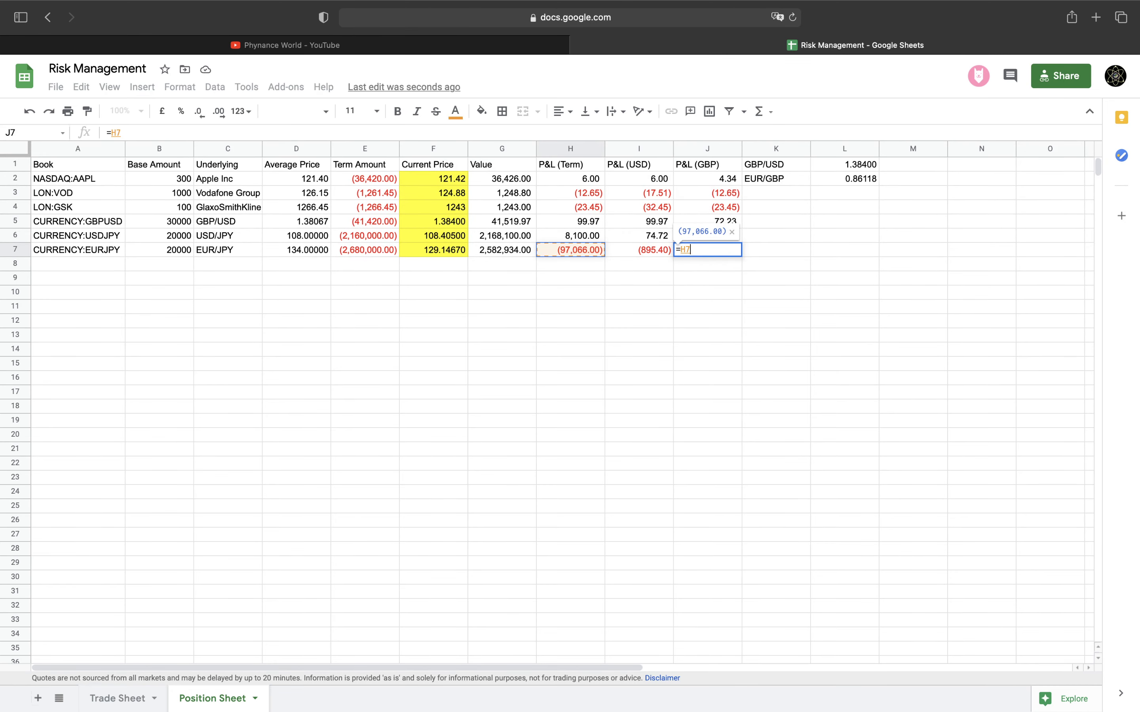
type("/")
key("Left")
key("Left")
key("Left")
key("Left")
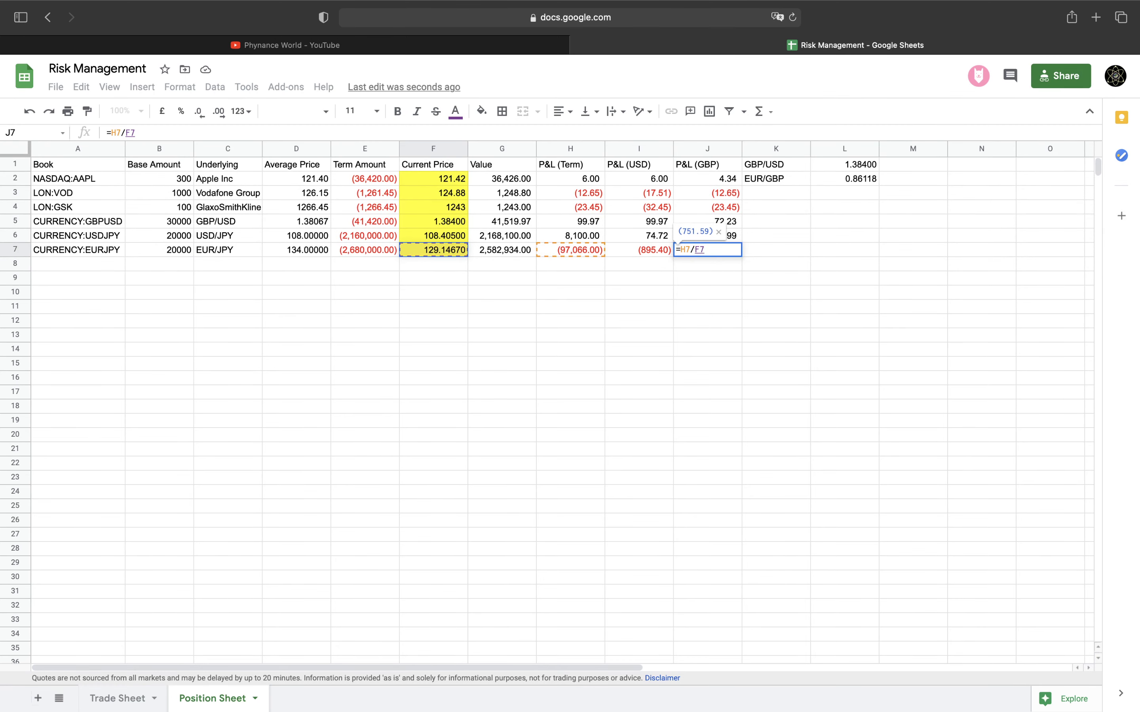
type("*")
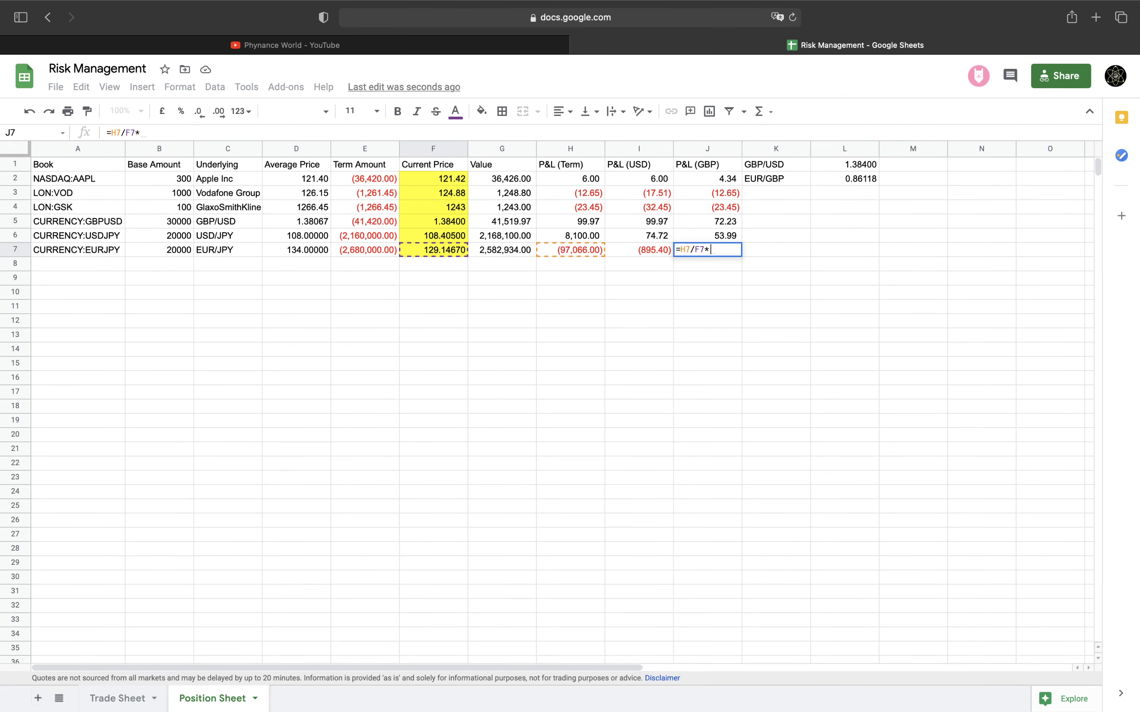
left_click(859, 178)
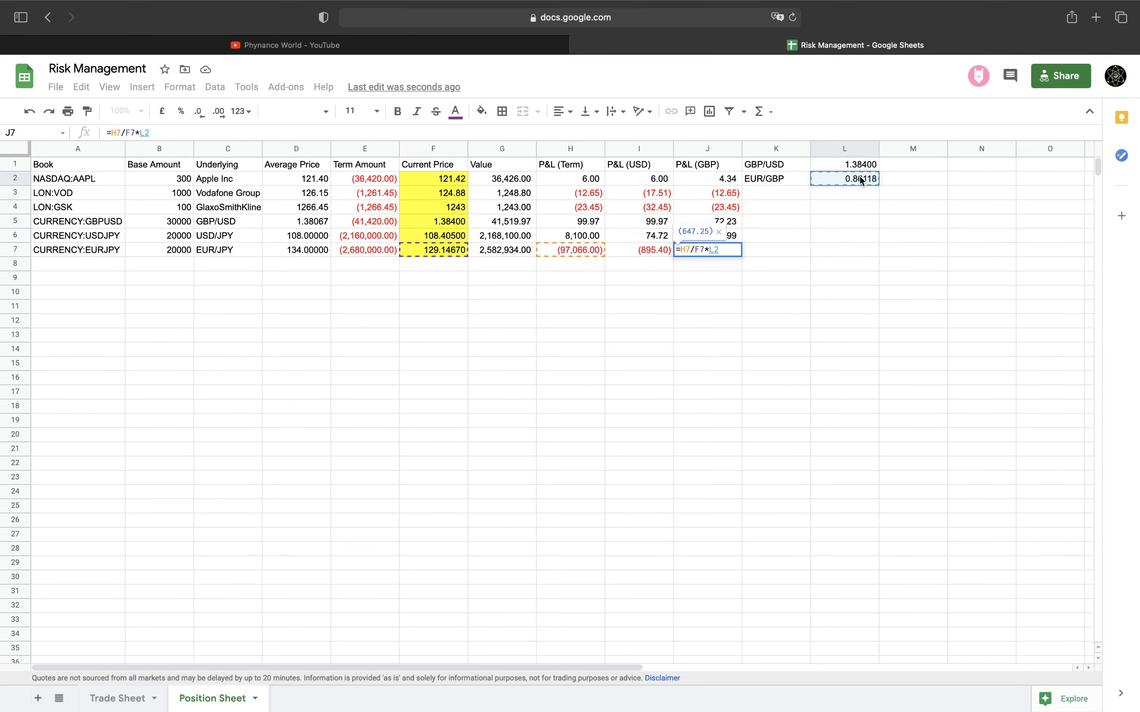
key("Return")
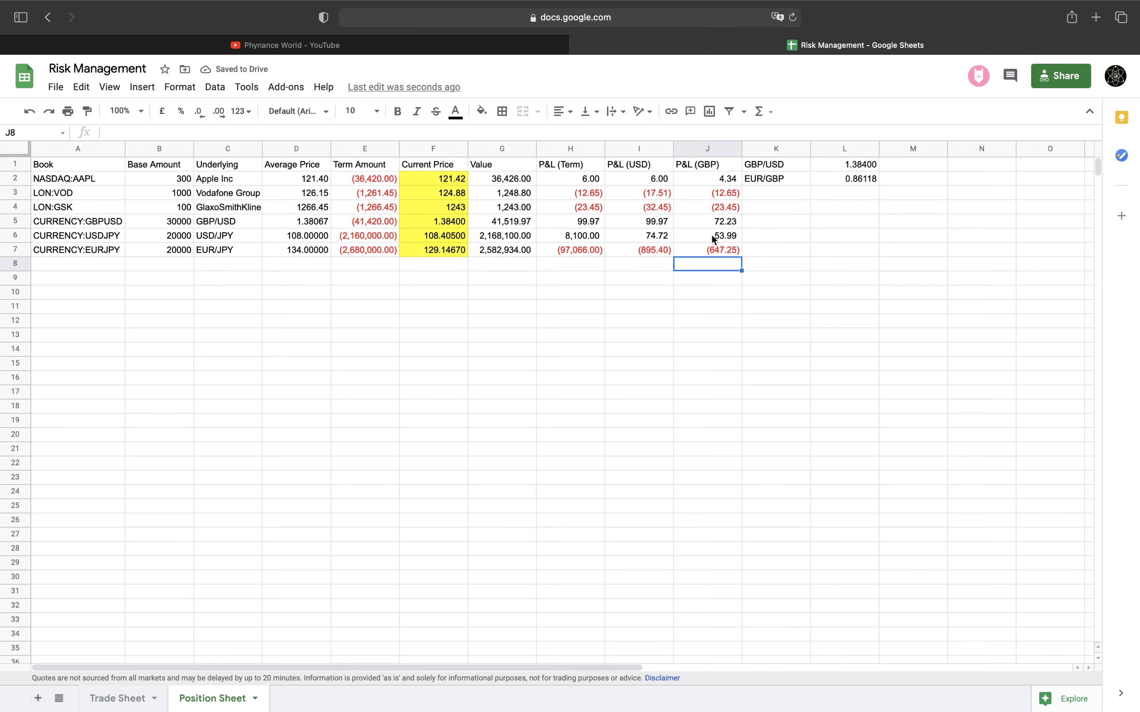
left_click(711, 249)
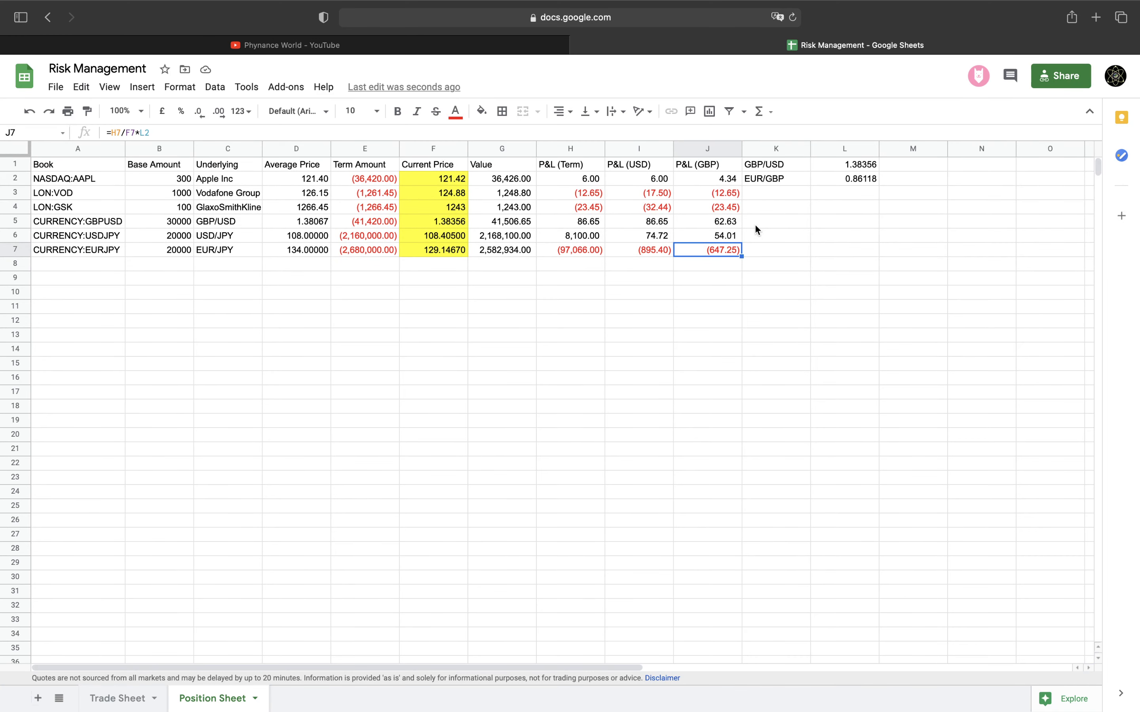
Label K3 as GBP/JPY, restoring the EUR/GBP formula in L2 after accidentally clearing it
left_click(787, 192)
type("GBP/JP")
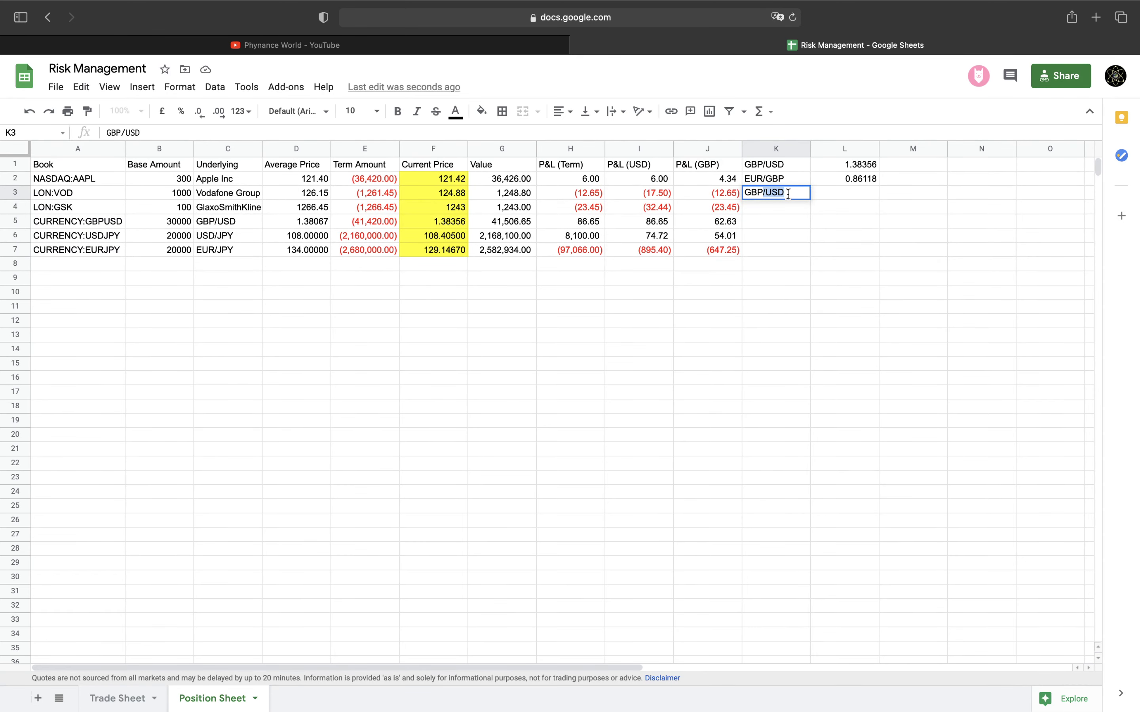
type("Y")
left_click(852, 178)
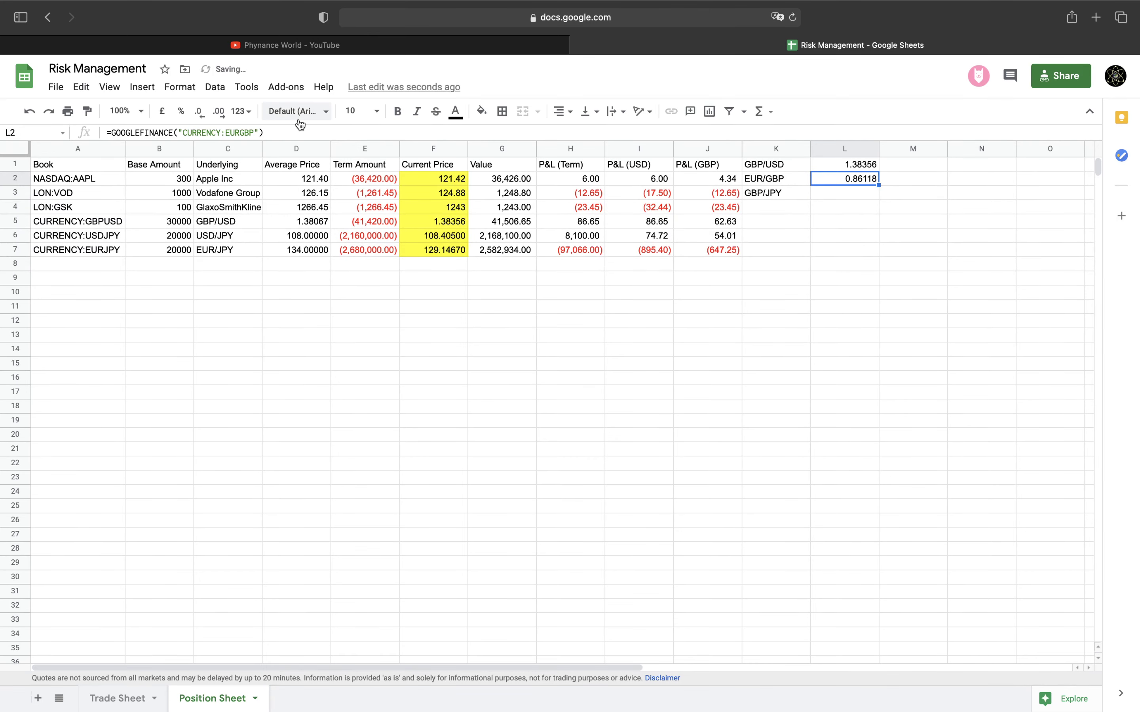
left_click_drag(282, 133, 92, 134)
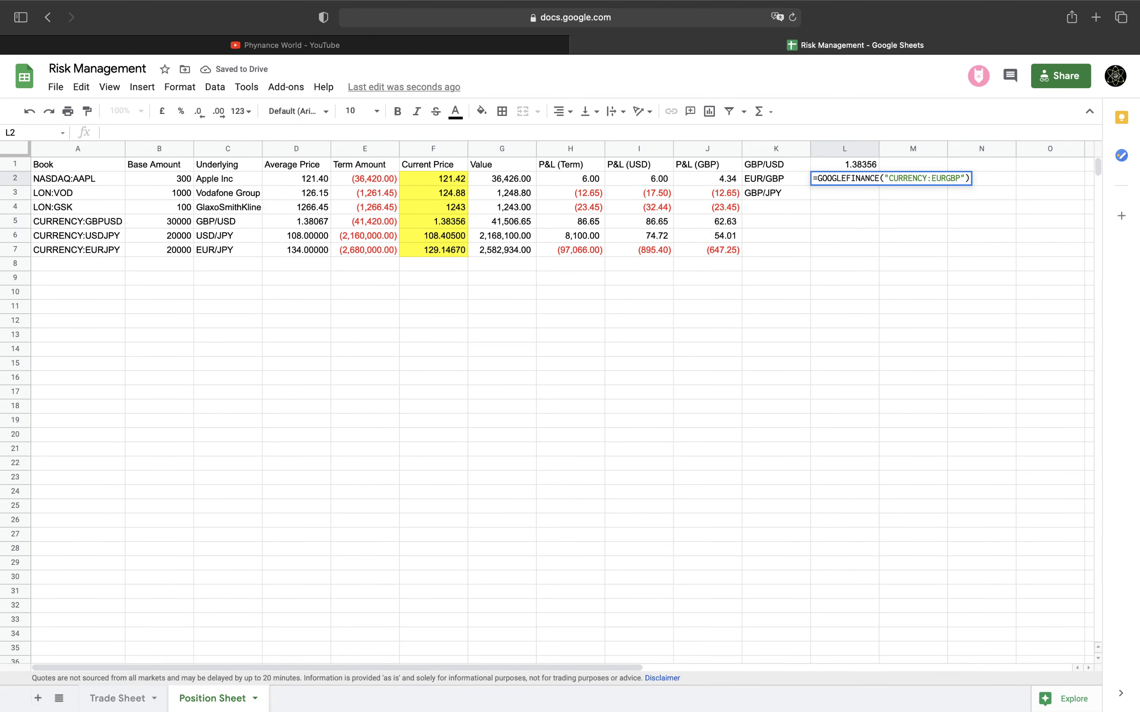
key("super+x")
key("Return")
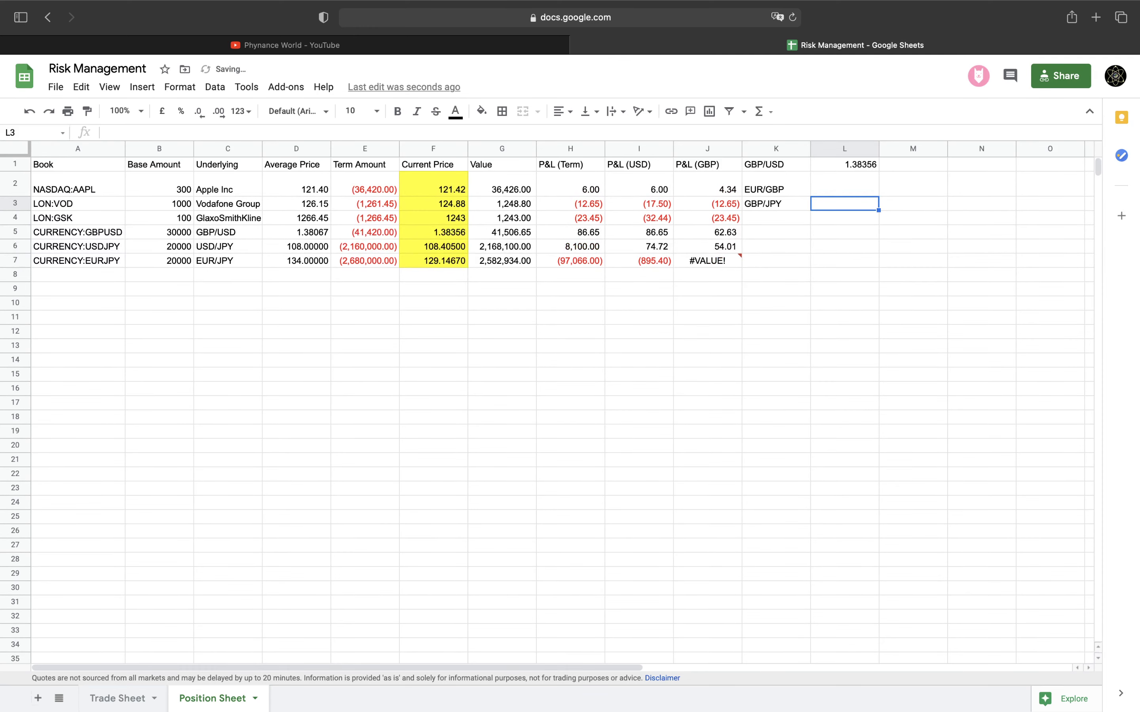
key("super+z")
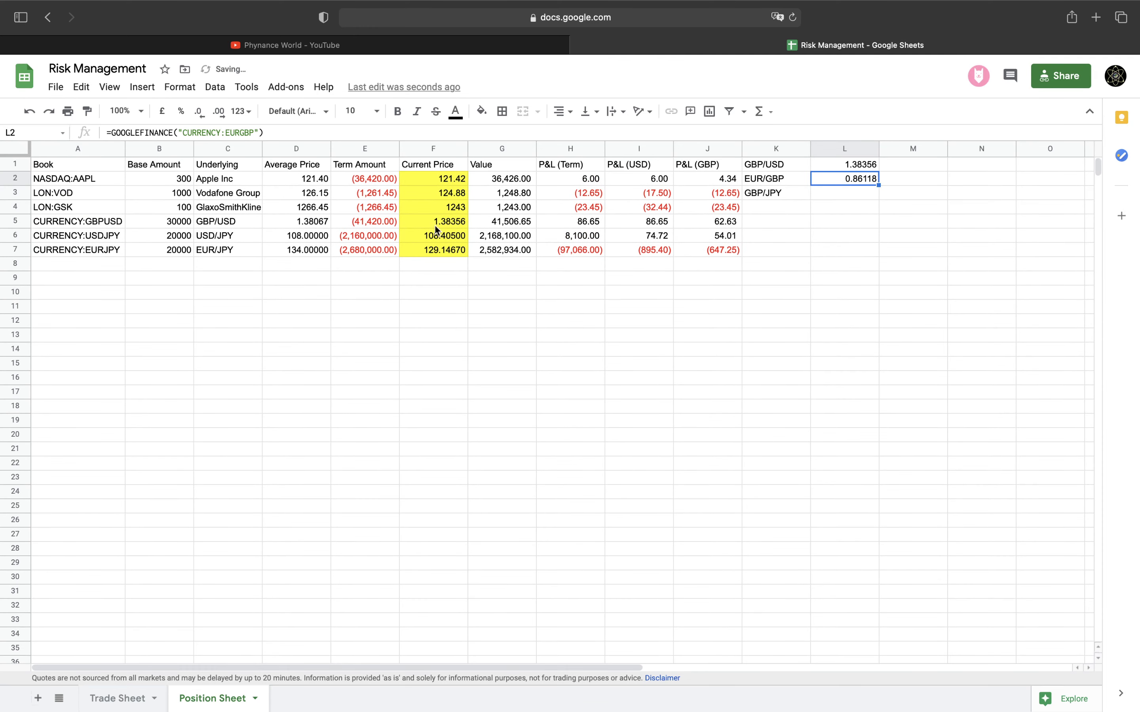
Enter =GOOGLEFINANCE("CURRENCY:GBPJPY") in L3, showing 149.8919
left_click(835, 189)
key("super+v")
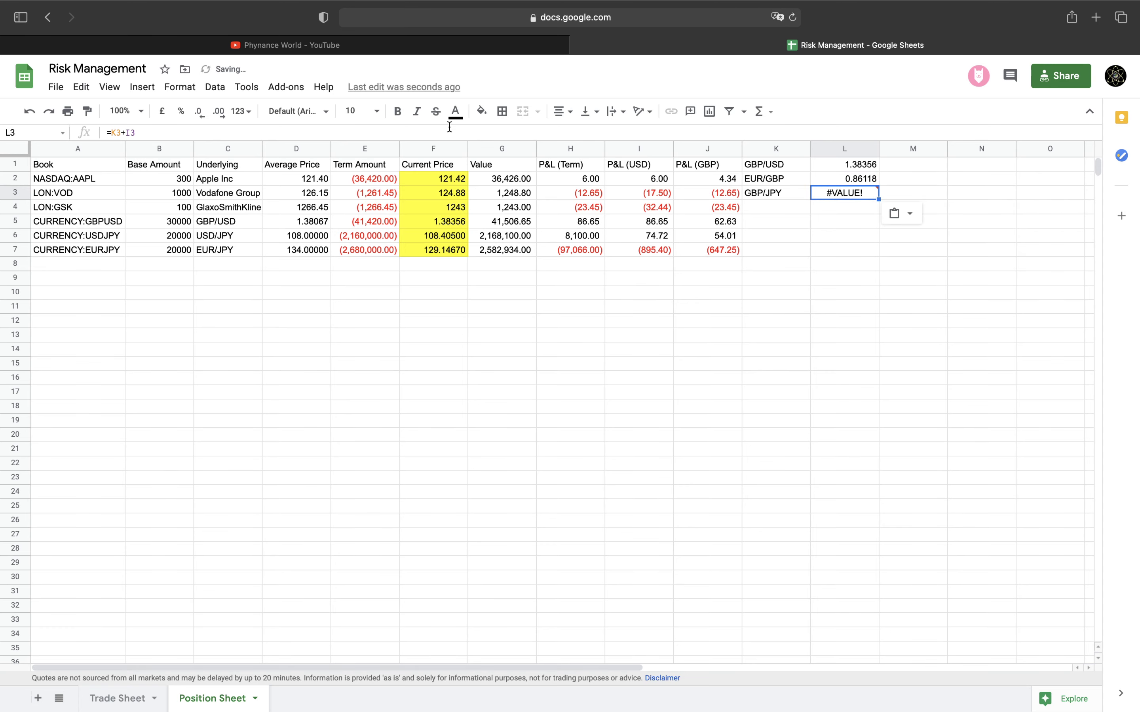
type("=GOOGLEFINAN")
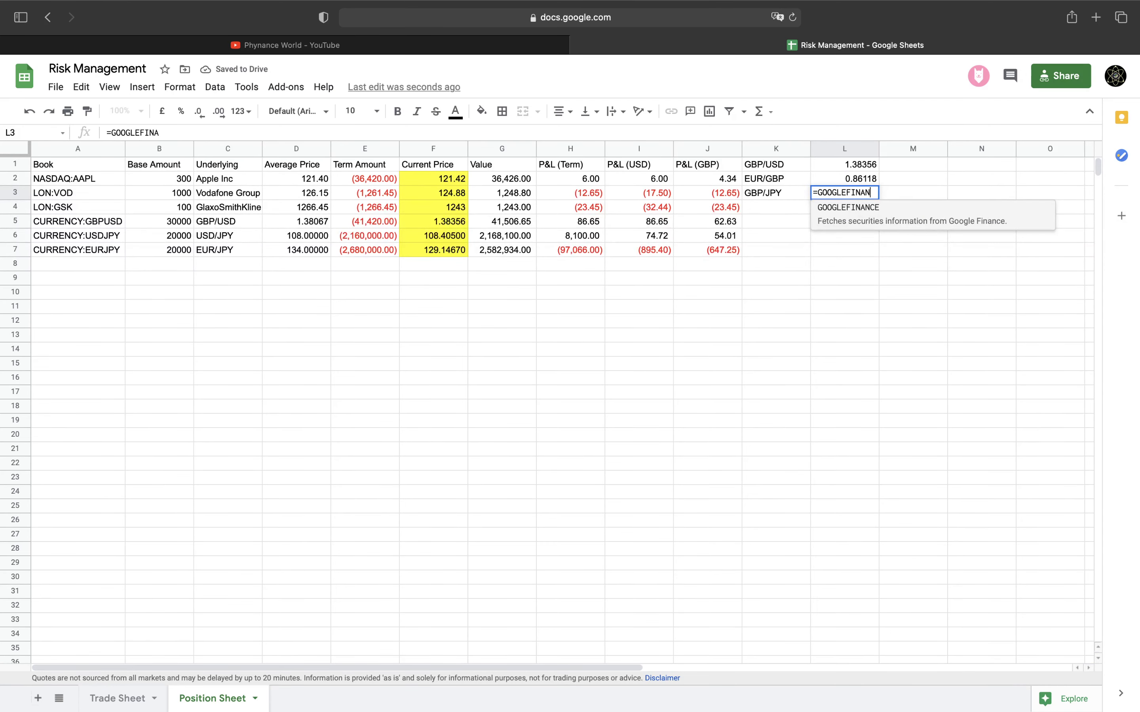
type("CE(")
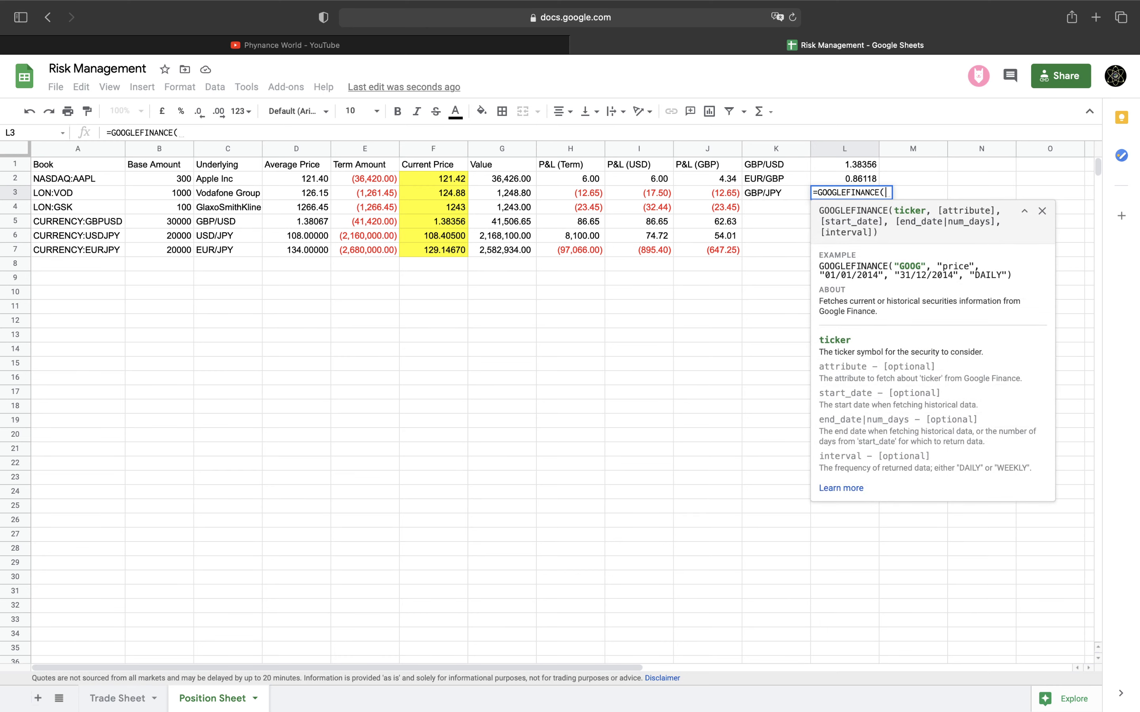
type("\"CURRENC")
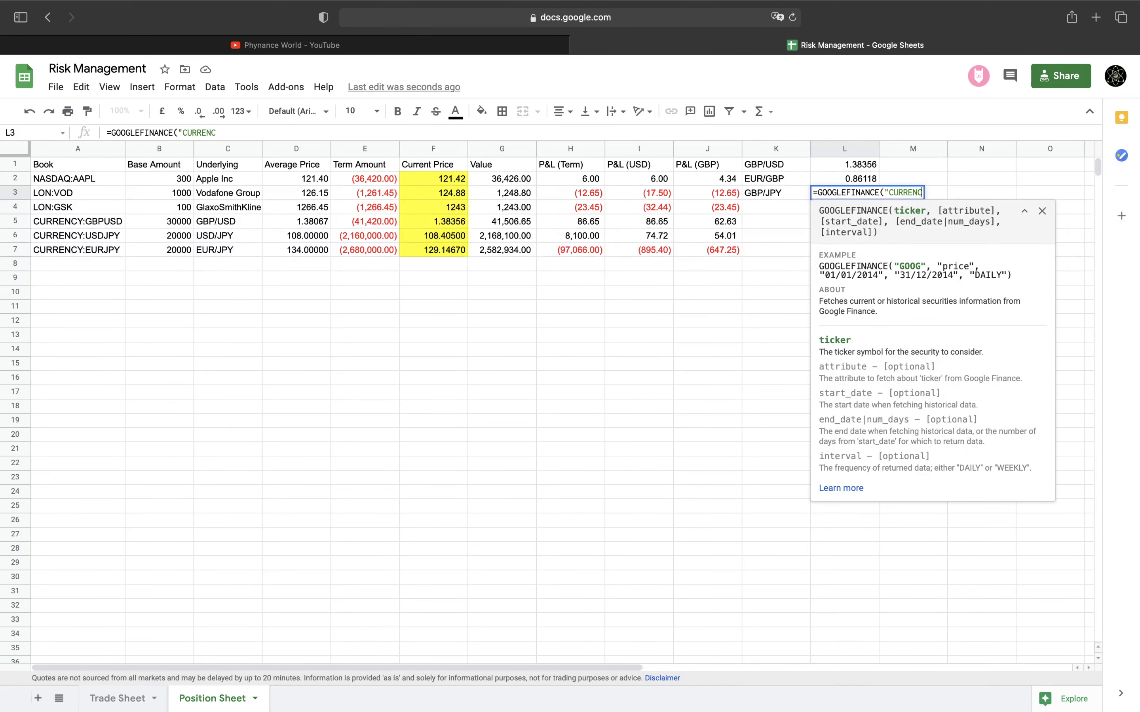
type("Y:GBPJPY\")")
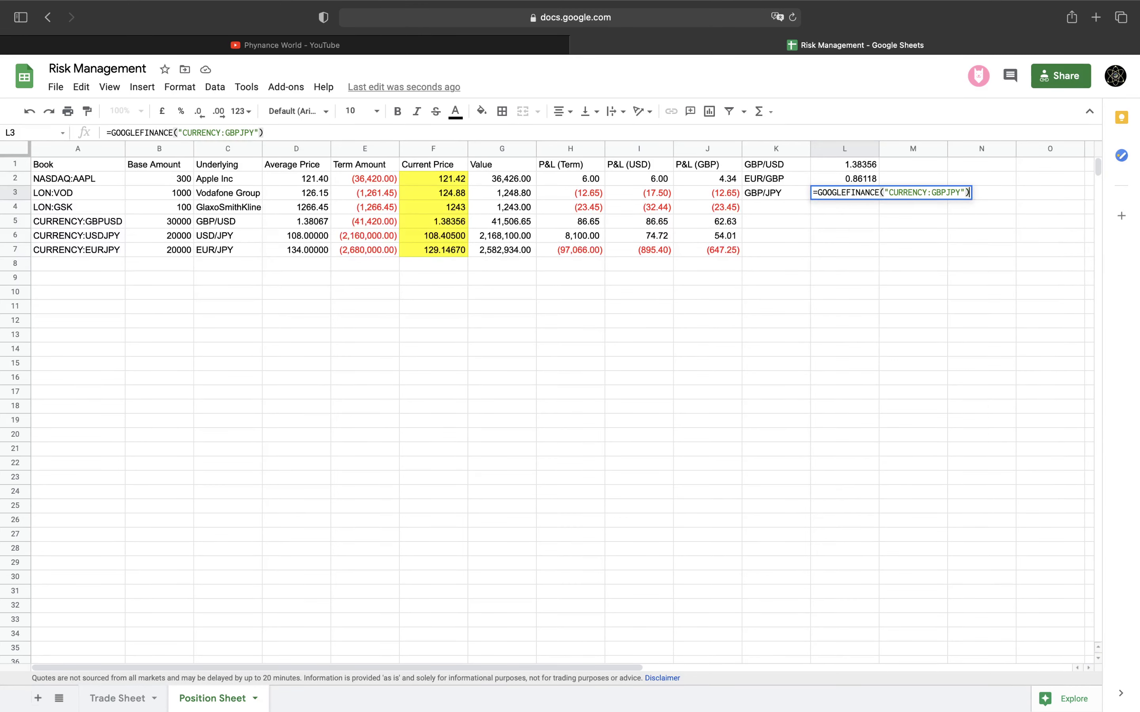
key("Return")
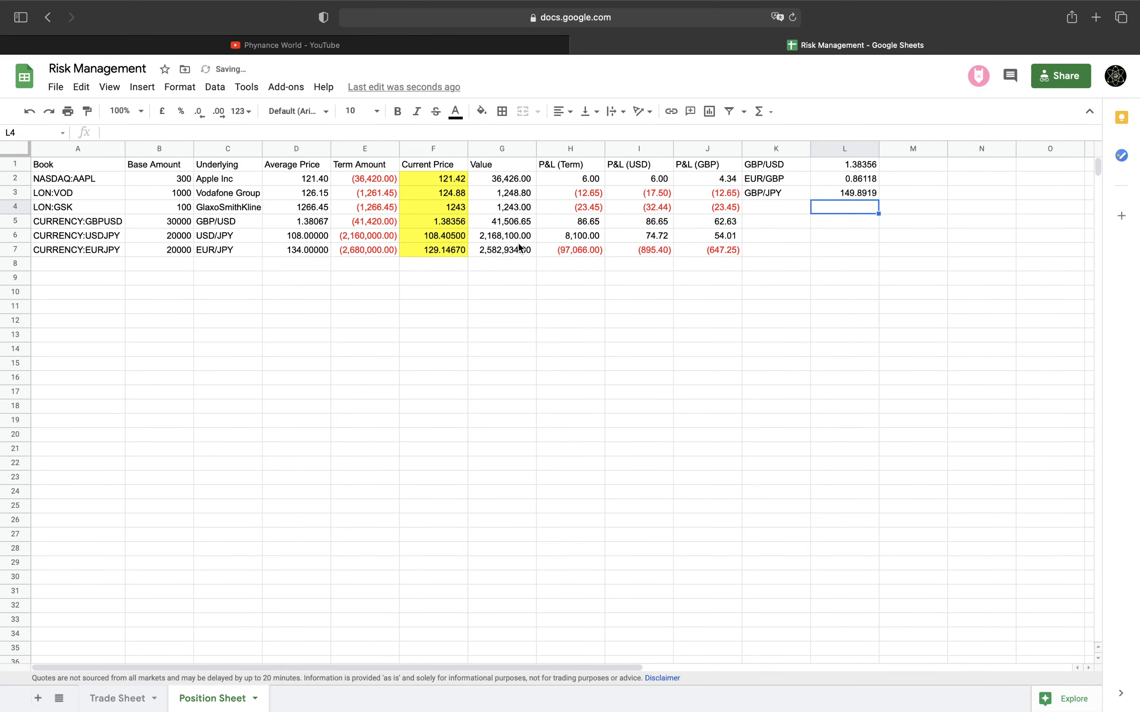
left_click(718, 250)
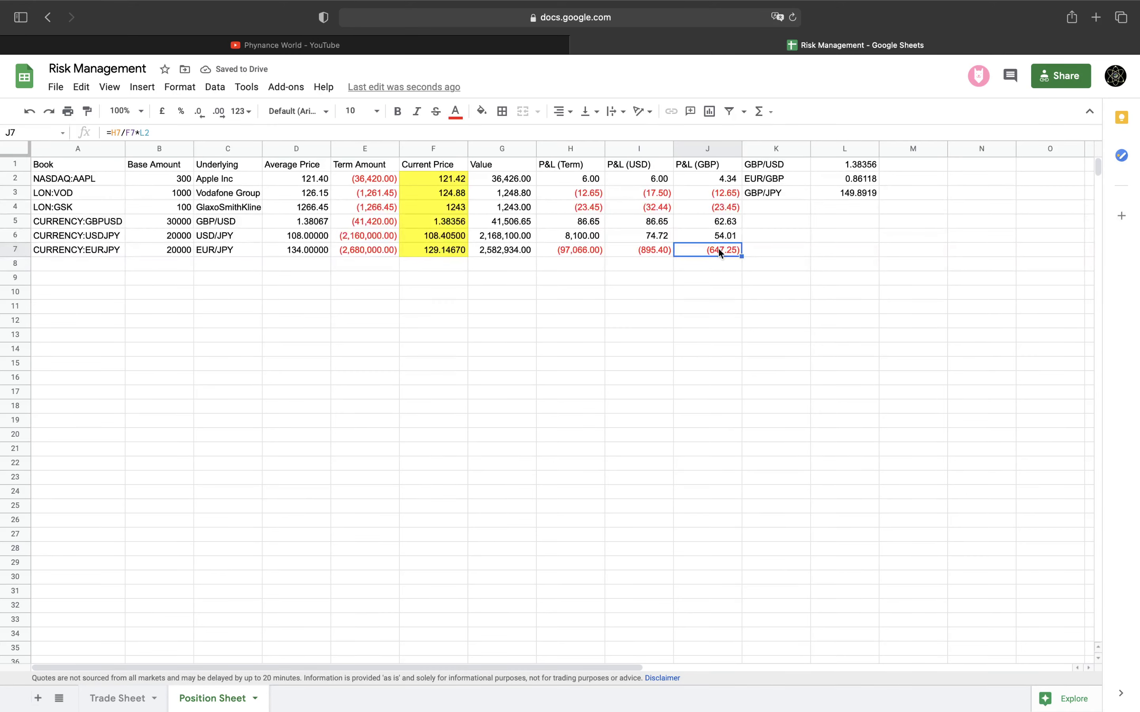
Rewrite J7 as =H7/L3 so the GBP P&L reads (647.57)
type("=")
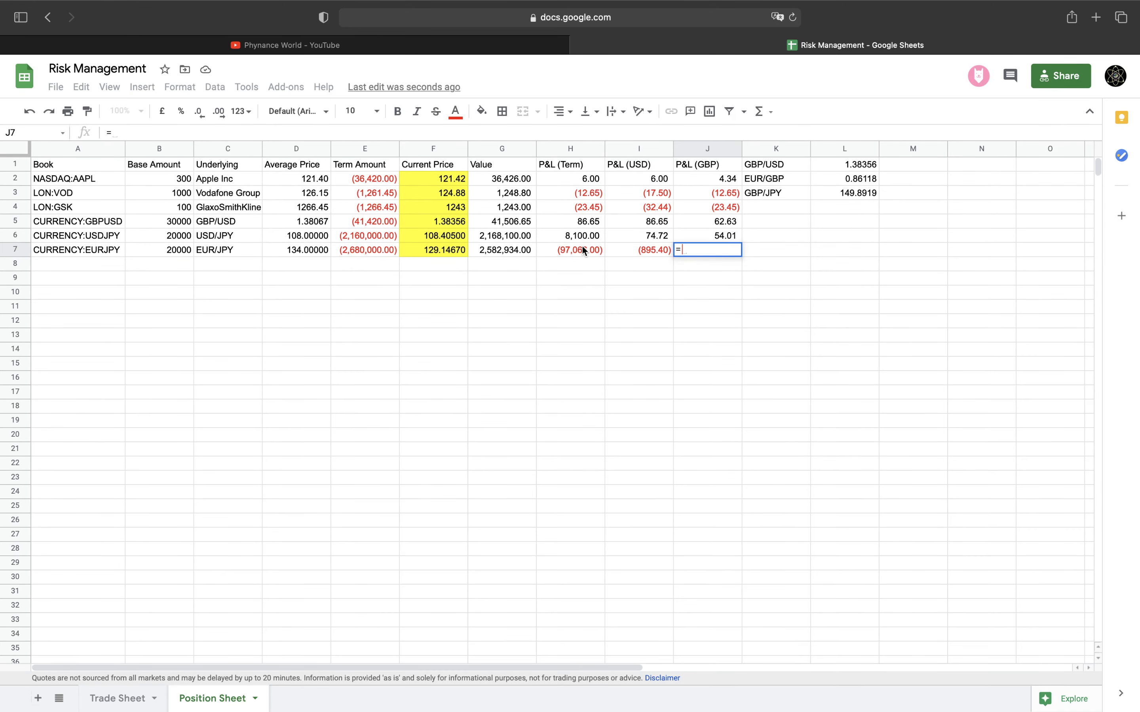
left_click(551, 248)
type("/")
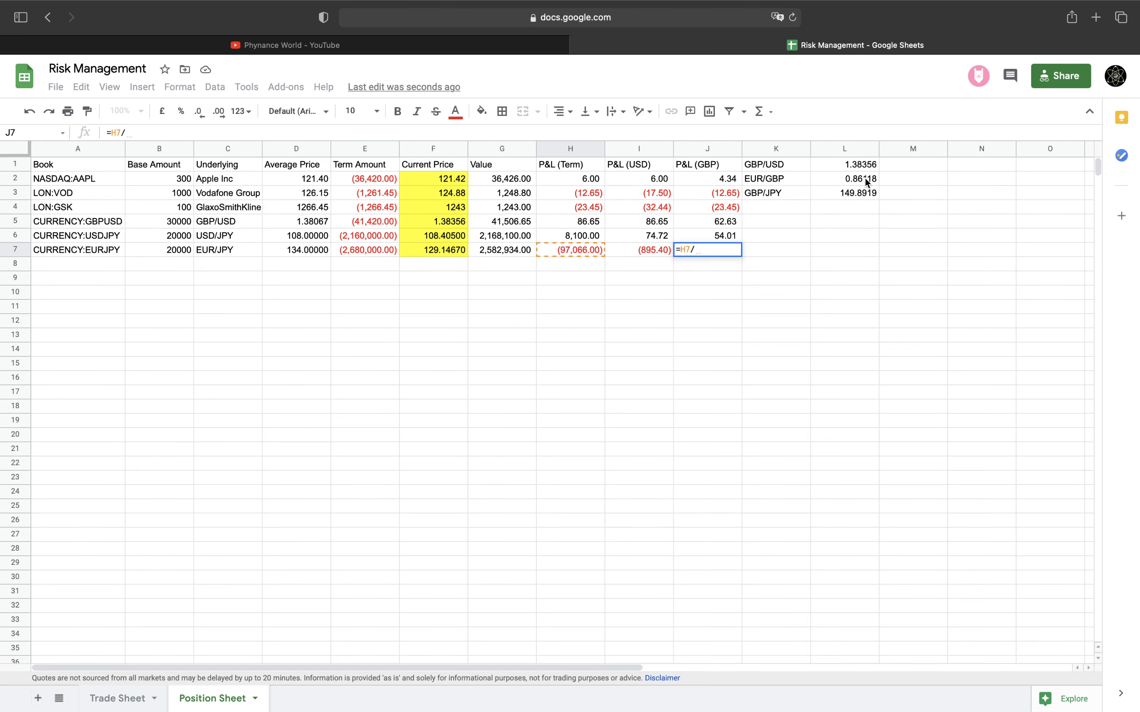
left_click(858, 191)
key("Return")
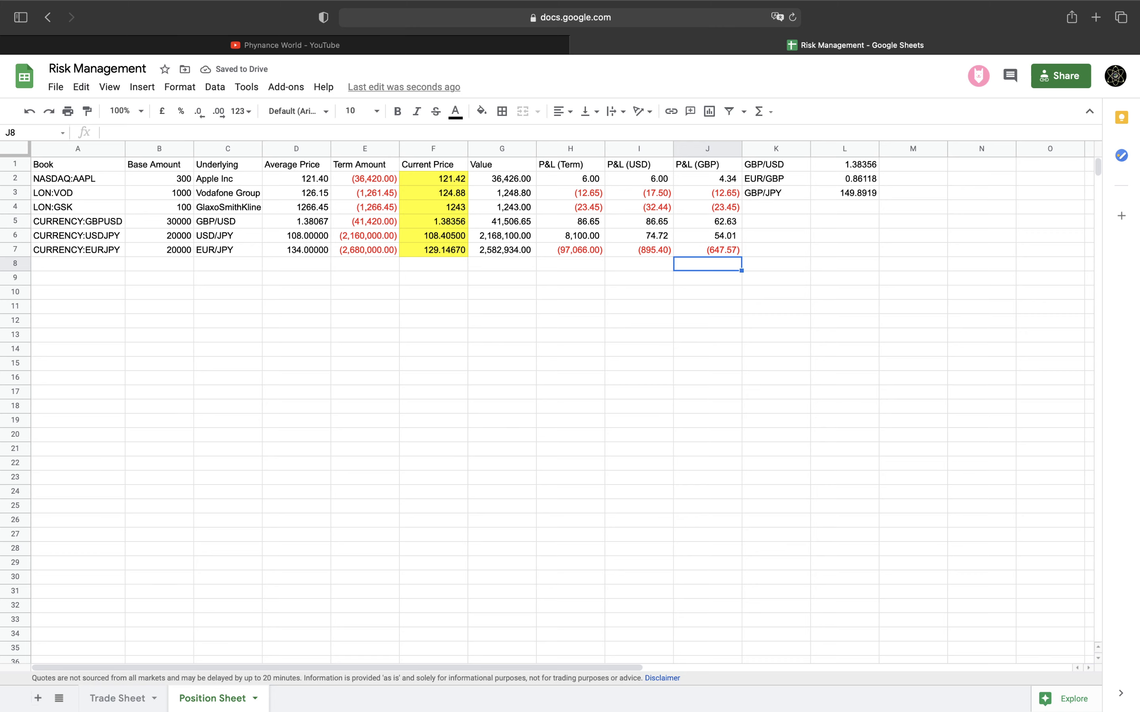
left_click(691, 250)
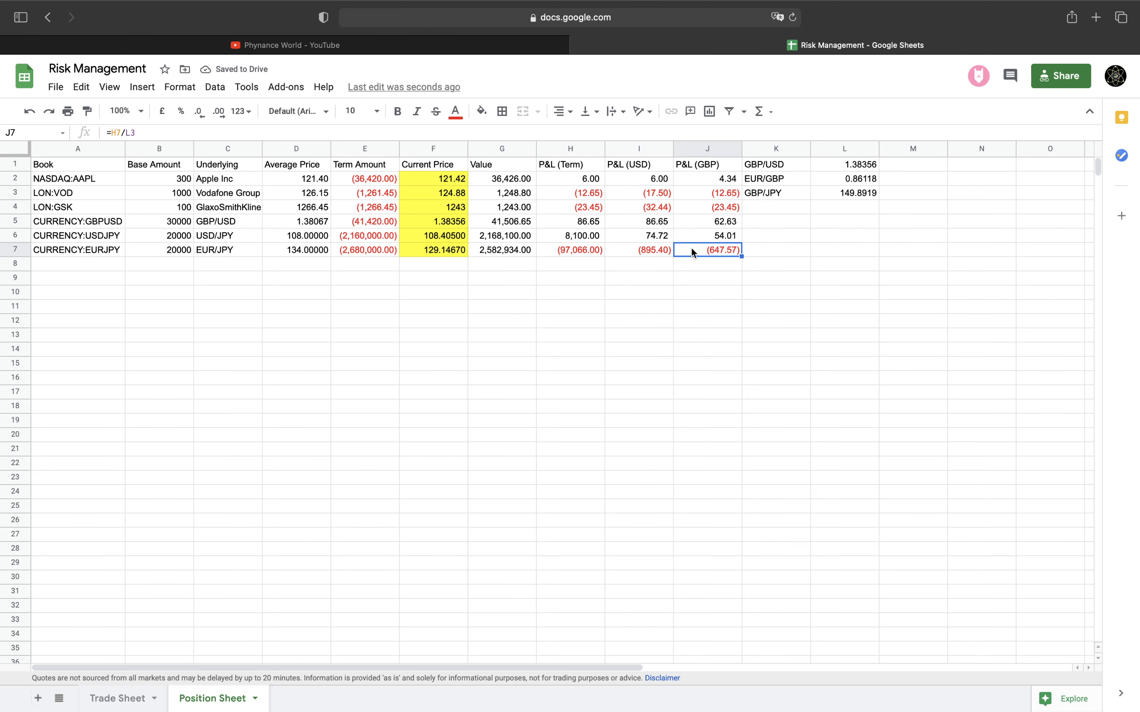